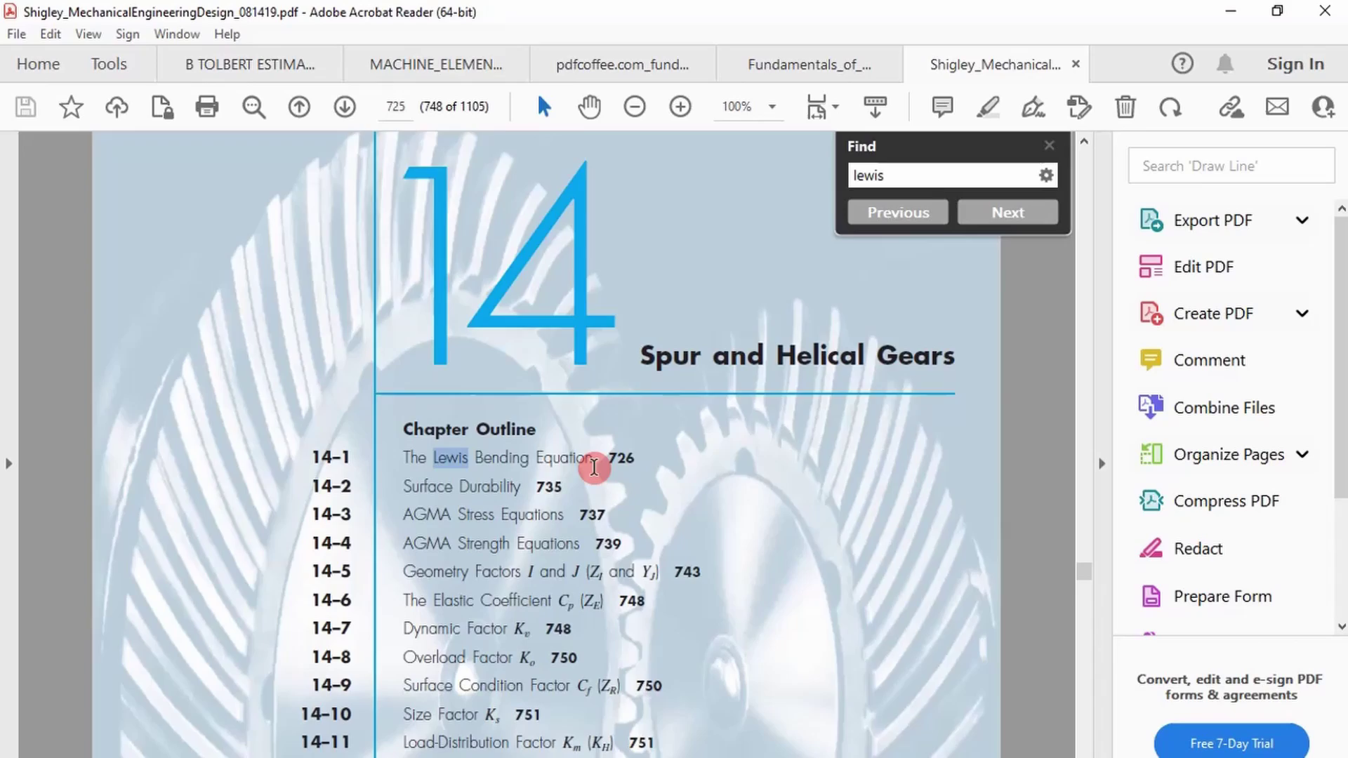
# Step: Scroll through section 14-1 of the gear chapter down to Figure 14-1
pyautogui.scroll(-10, 594, 467)
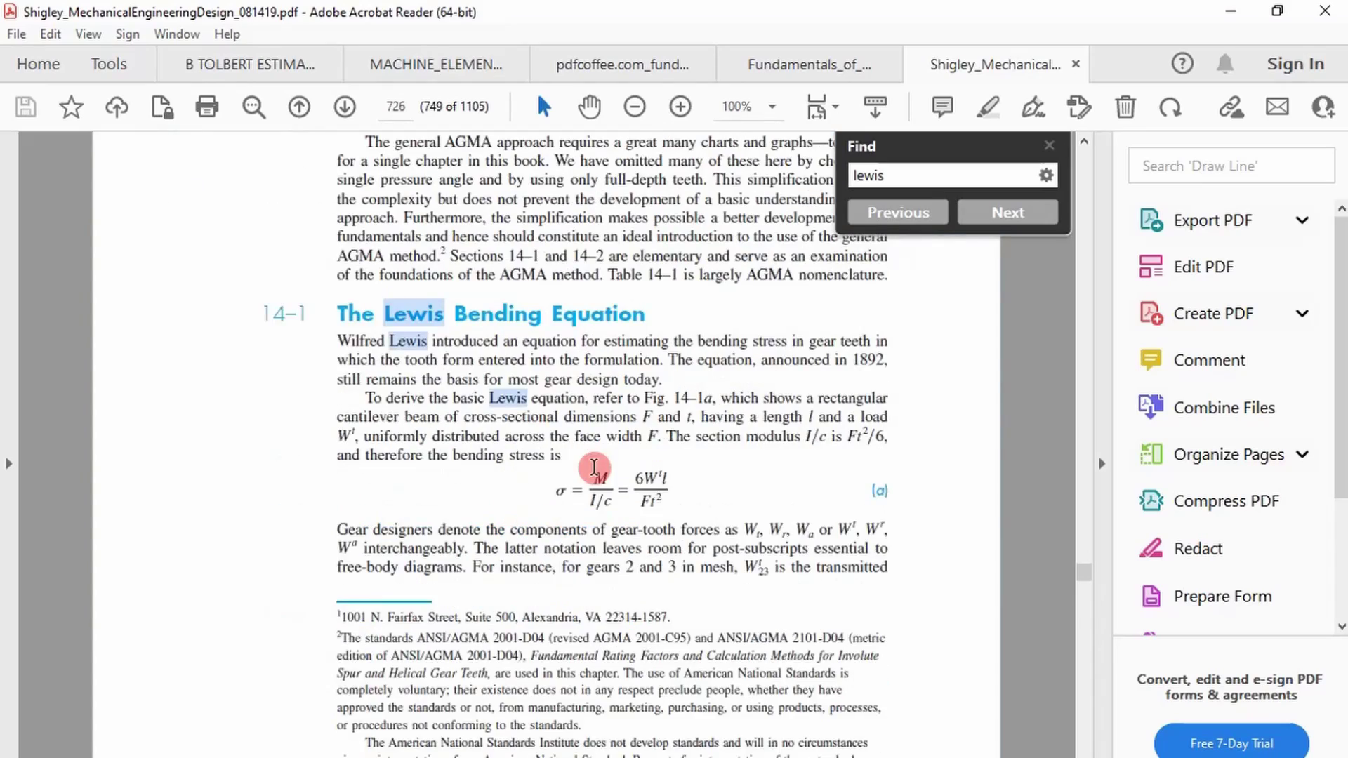
pyautogui.scroll(-5, 594, 467)
pyautogui.scroll(3, 594, 463)
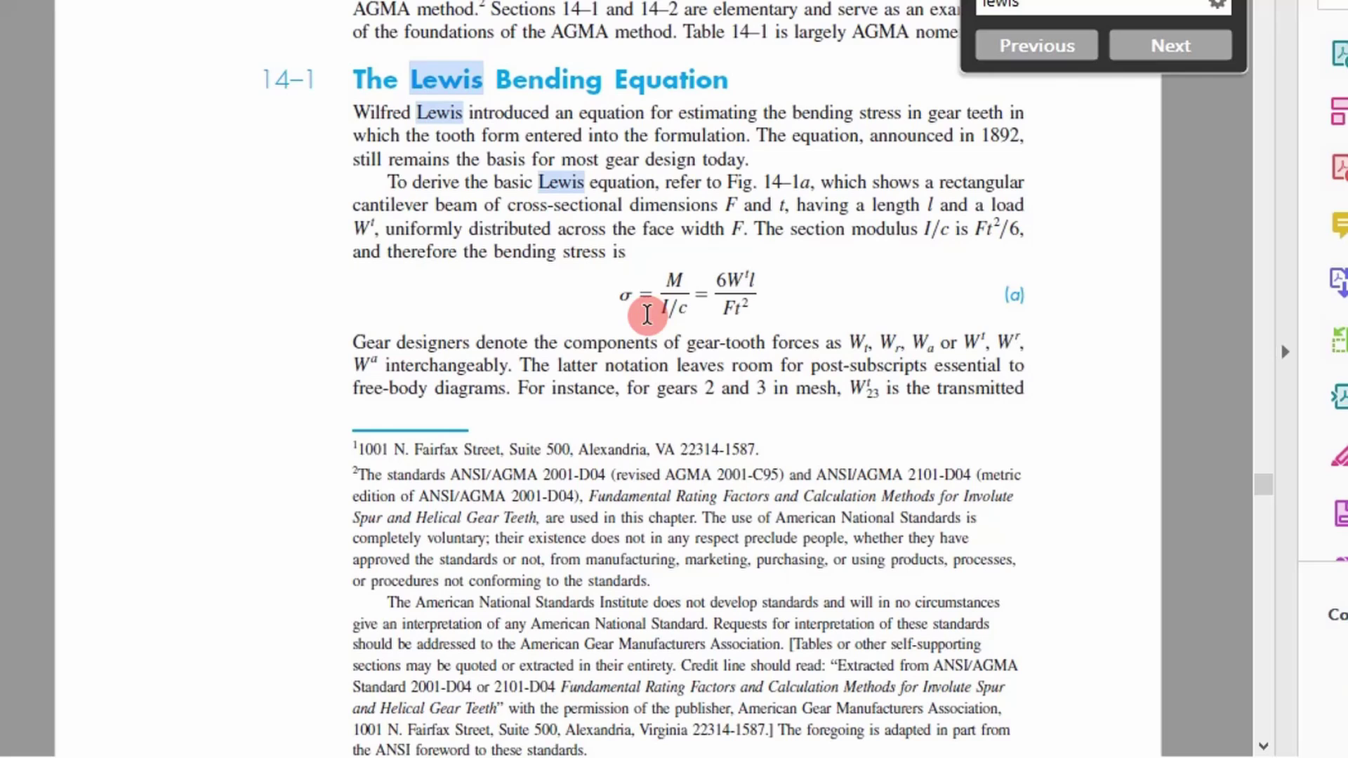
pyautogui.scroll(-15, 646, 312)
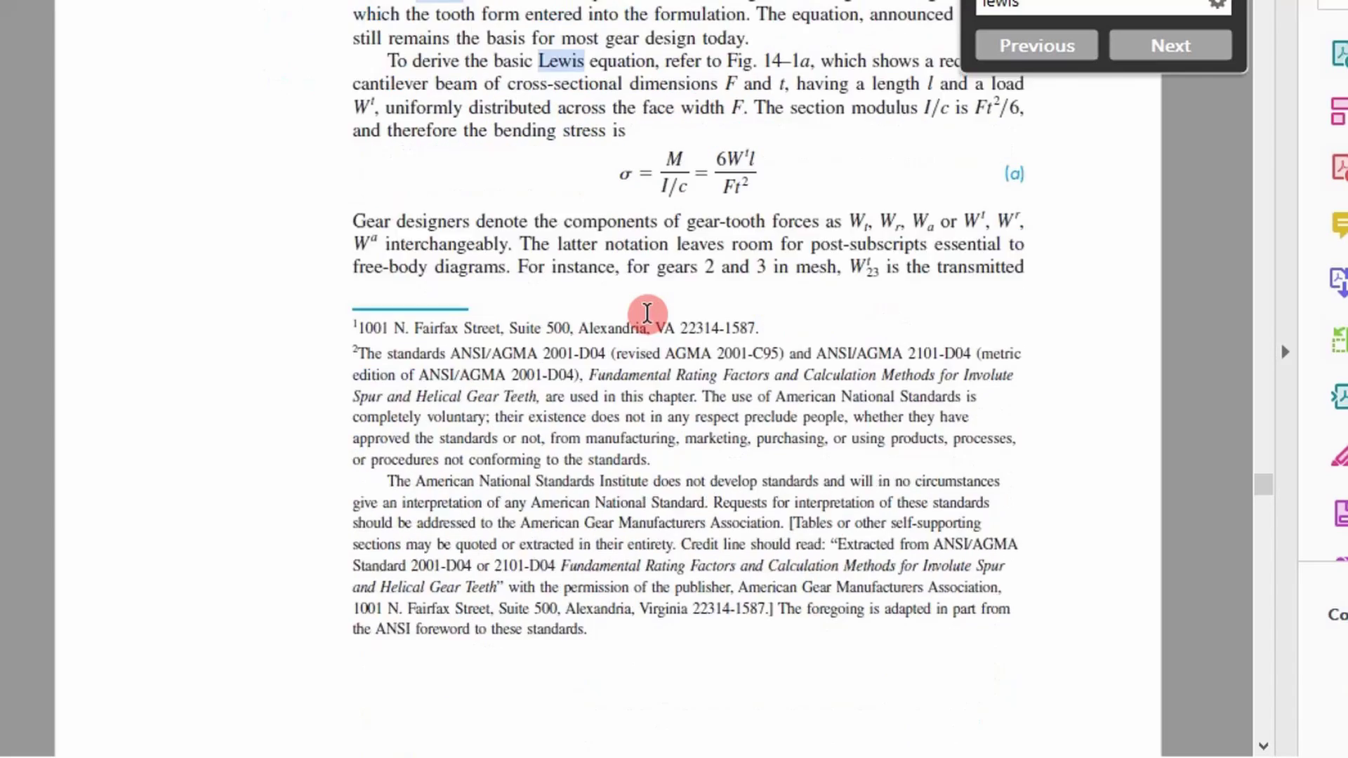
pyautogui.scroll(-15, 646, 312)
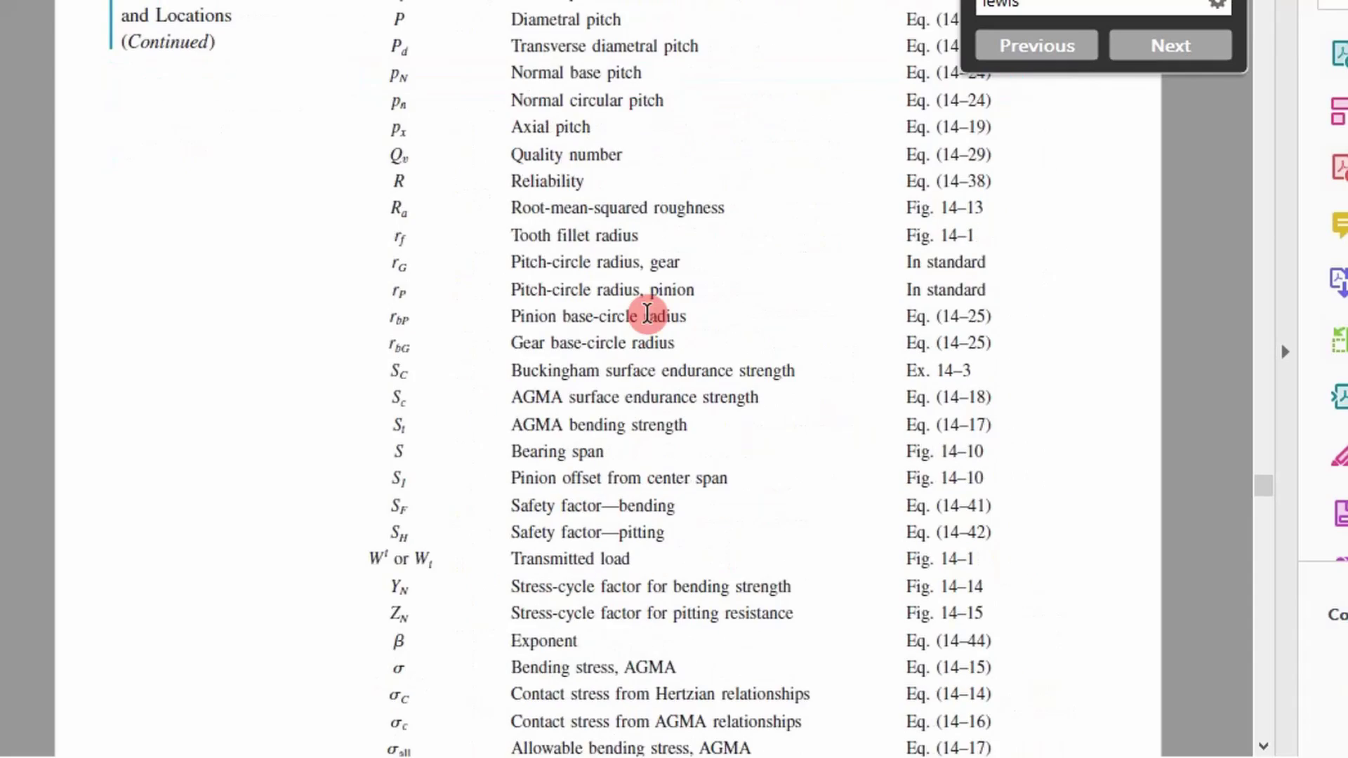
pyautogui.scroll(2, 647, 317)
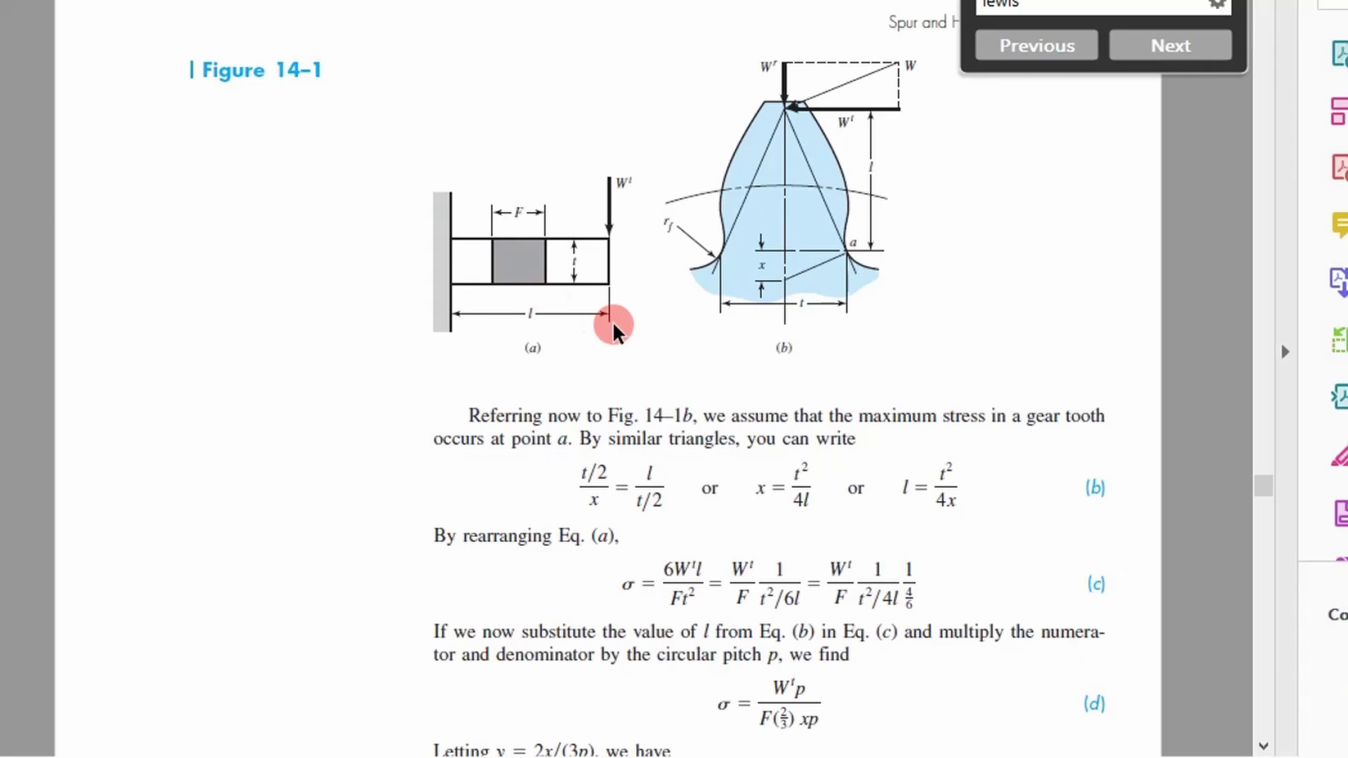
# Step: Bring equation (14-2) into view and place the text caret near its FY denominator
pyautogui.scroll(-5, 721, 208)
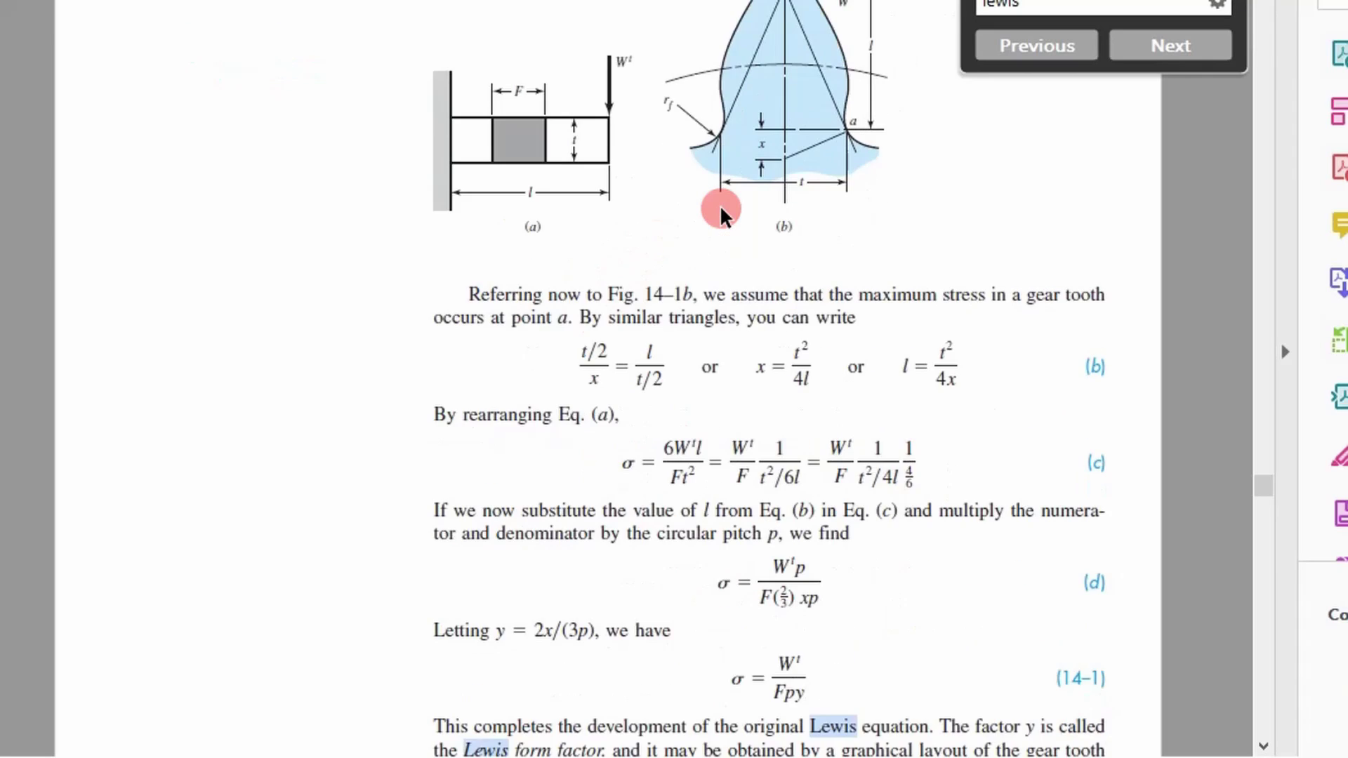
pyautogui.scroll(-3, 721, 208)
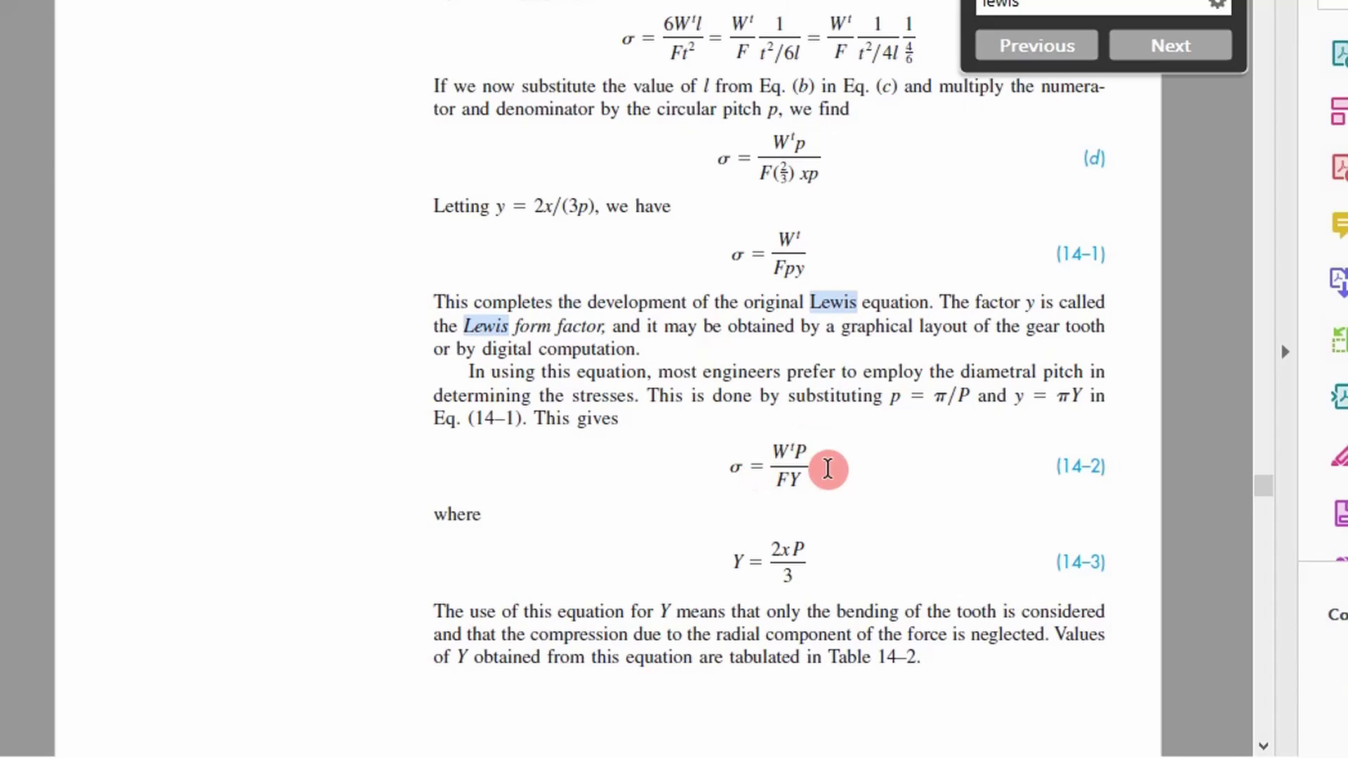
pyautogui.scroll(-1, 777, 484)
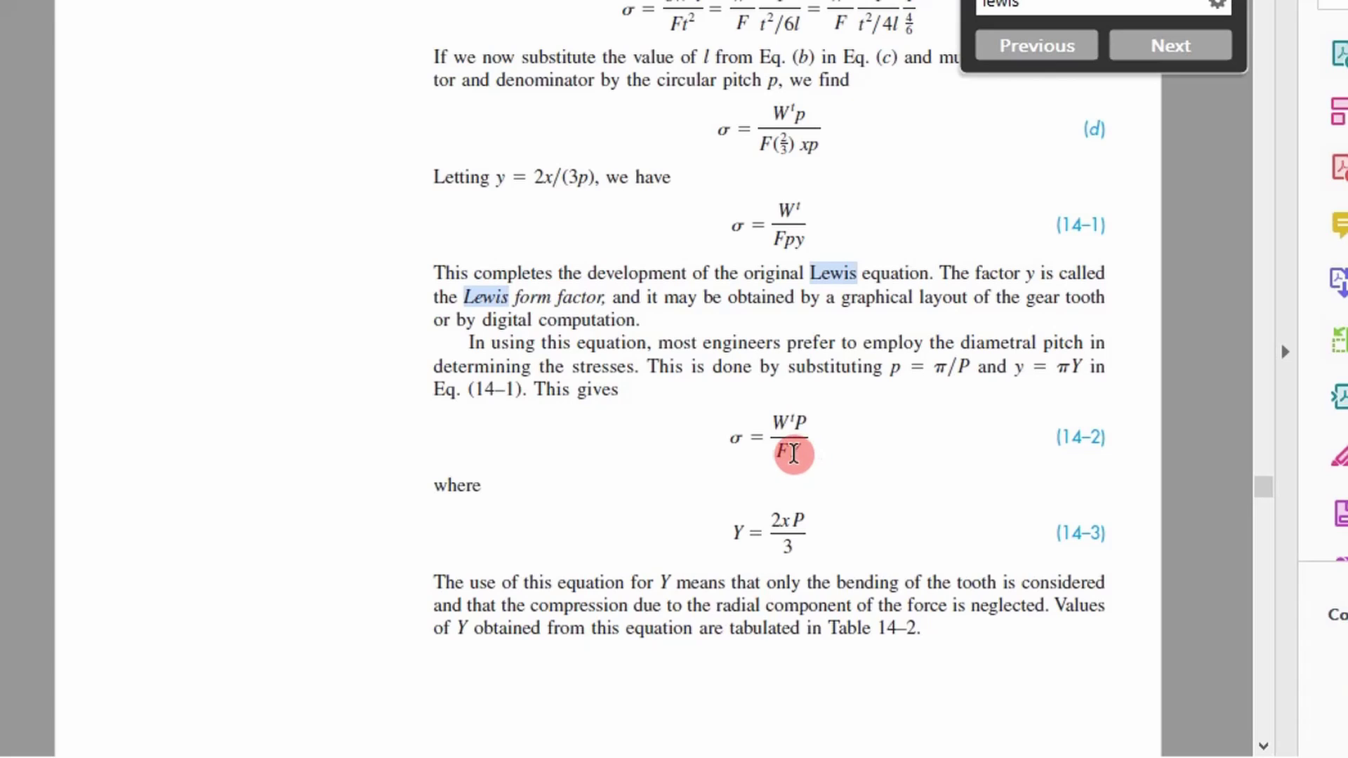
pyautogui.click(792, 455)
pyautogui.click(809, 453)
# Step: Search for Y and move on toward Table 14-2's Lewis form factor values
pyautogui.write('Y')
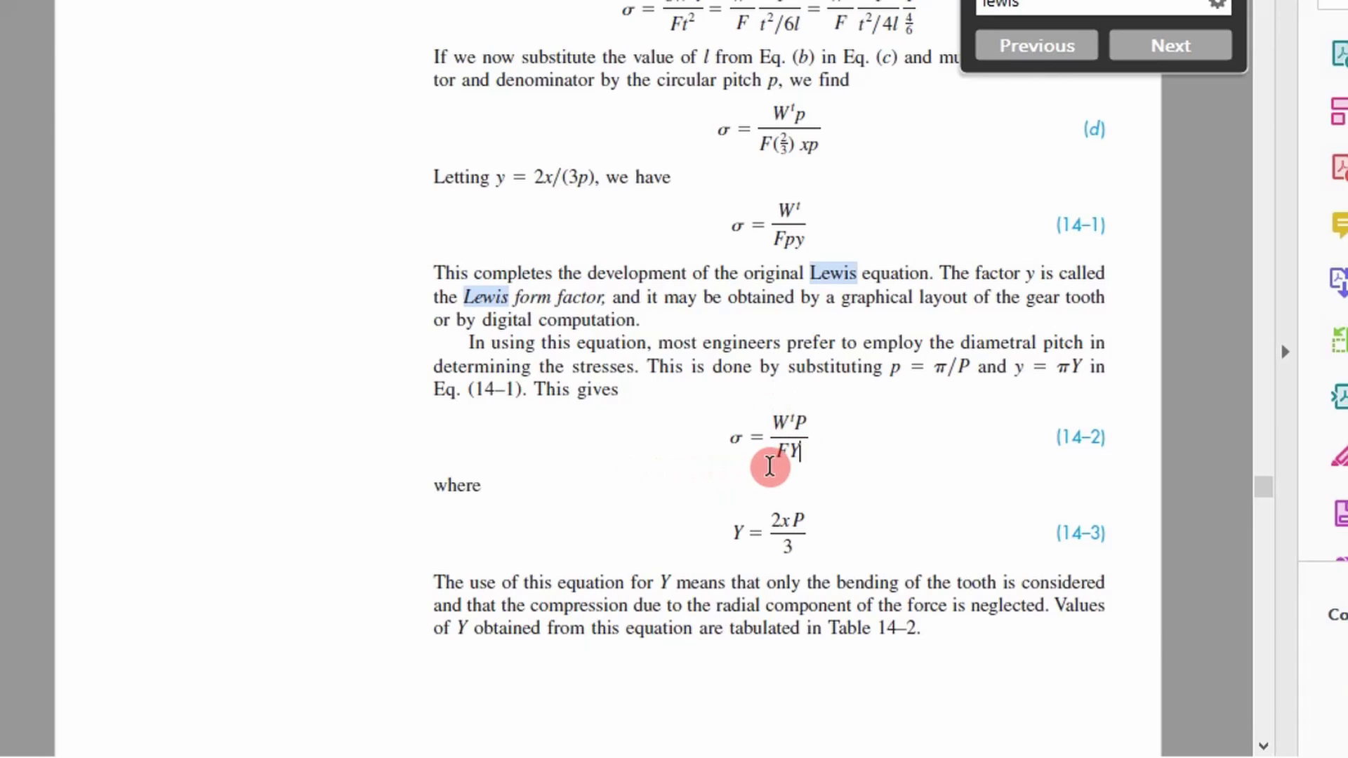
pyautogui.scroll(-10, 769, 467)
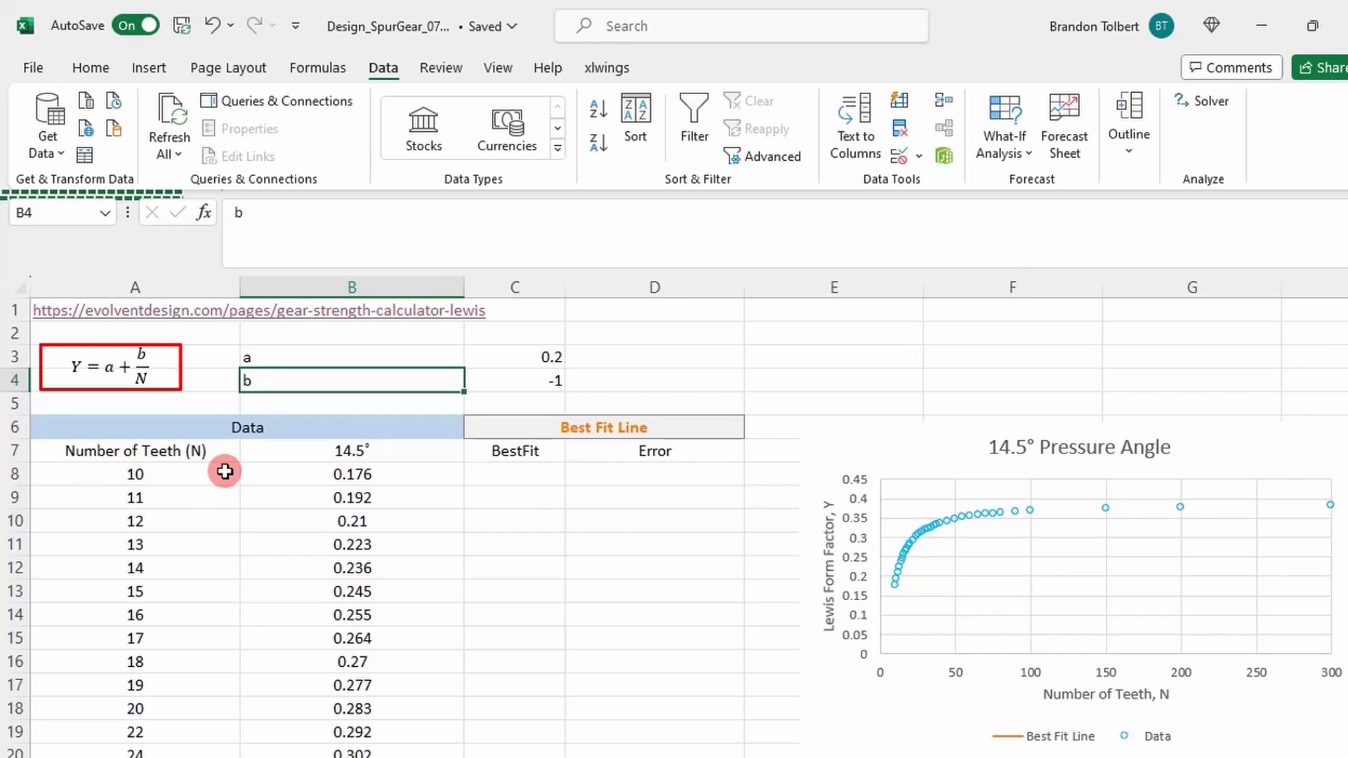
# Step: Open the calculator link from cell A1 and reach the Lewis Form Factor chart and 14.5°/20° table
pyautogui.click(161, 324)
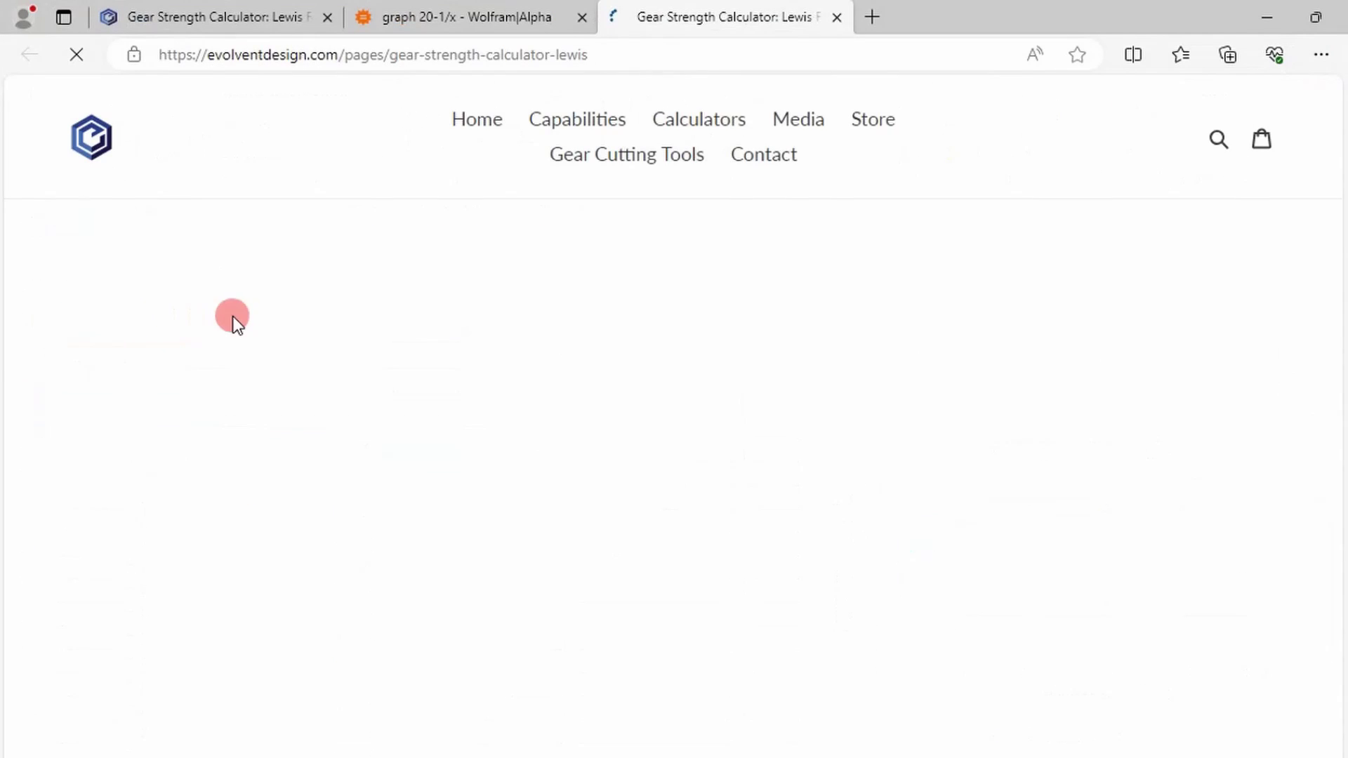
pyautogui.scroll(-3, 412, 457)
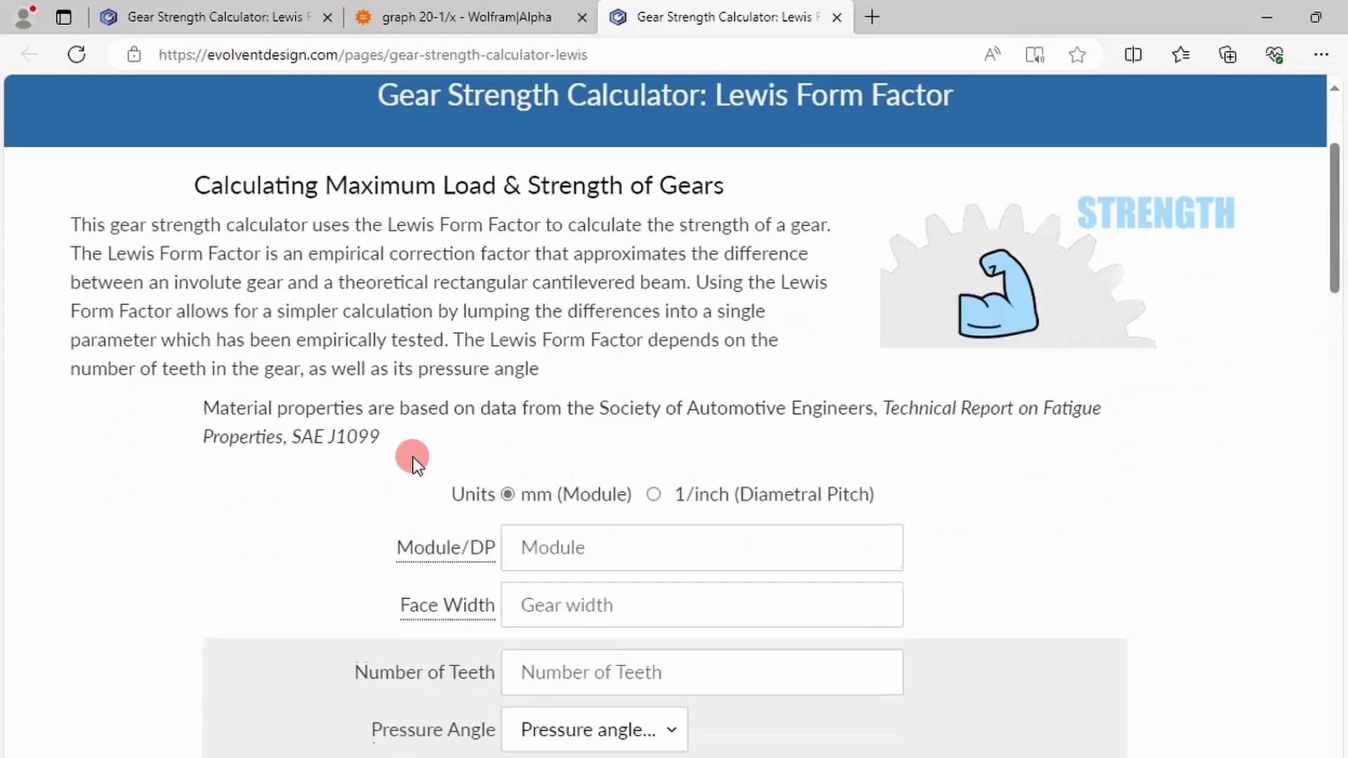
pyautogui.scroll(-8, 654, 532)
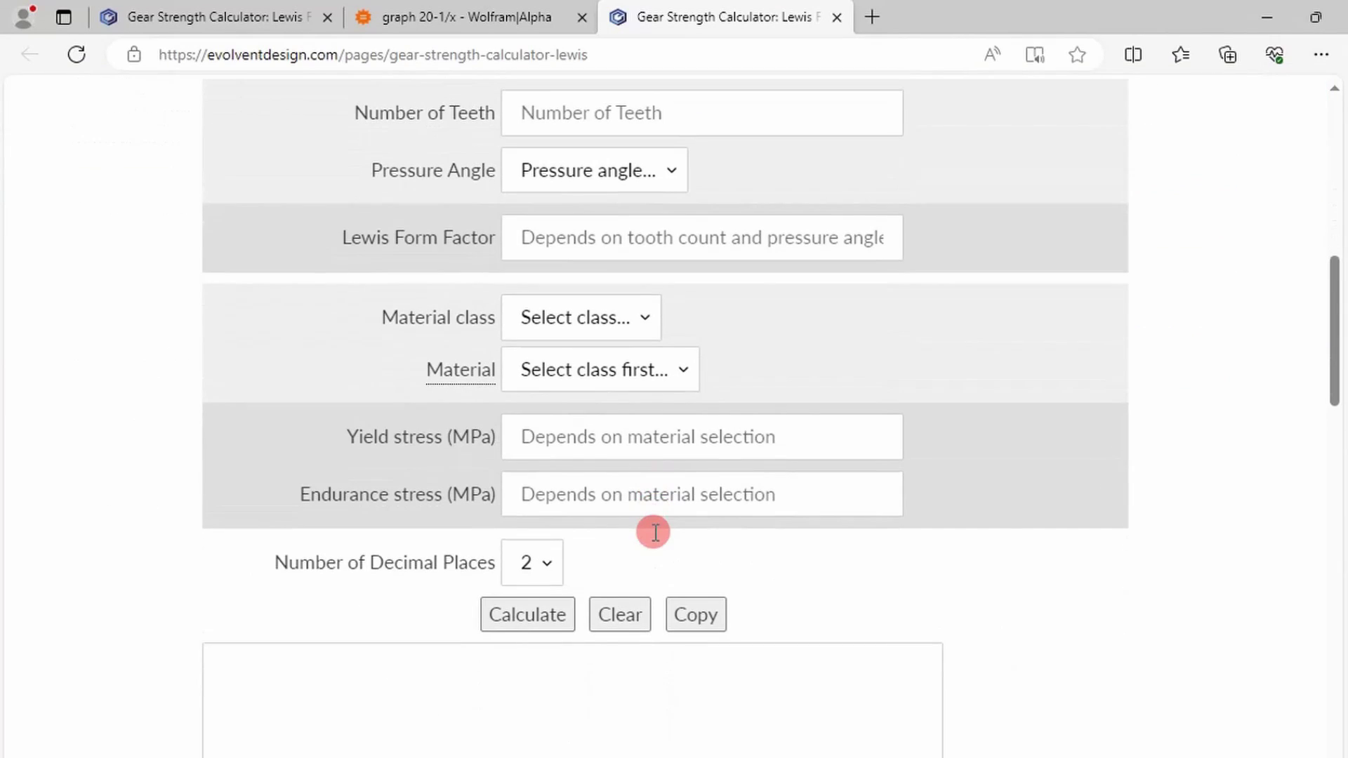
pyautogui.scroll(-20, 654, 532)
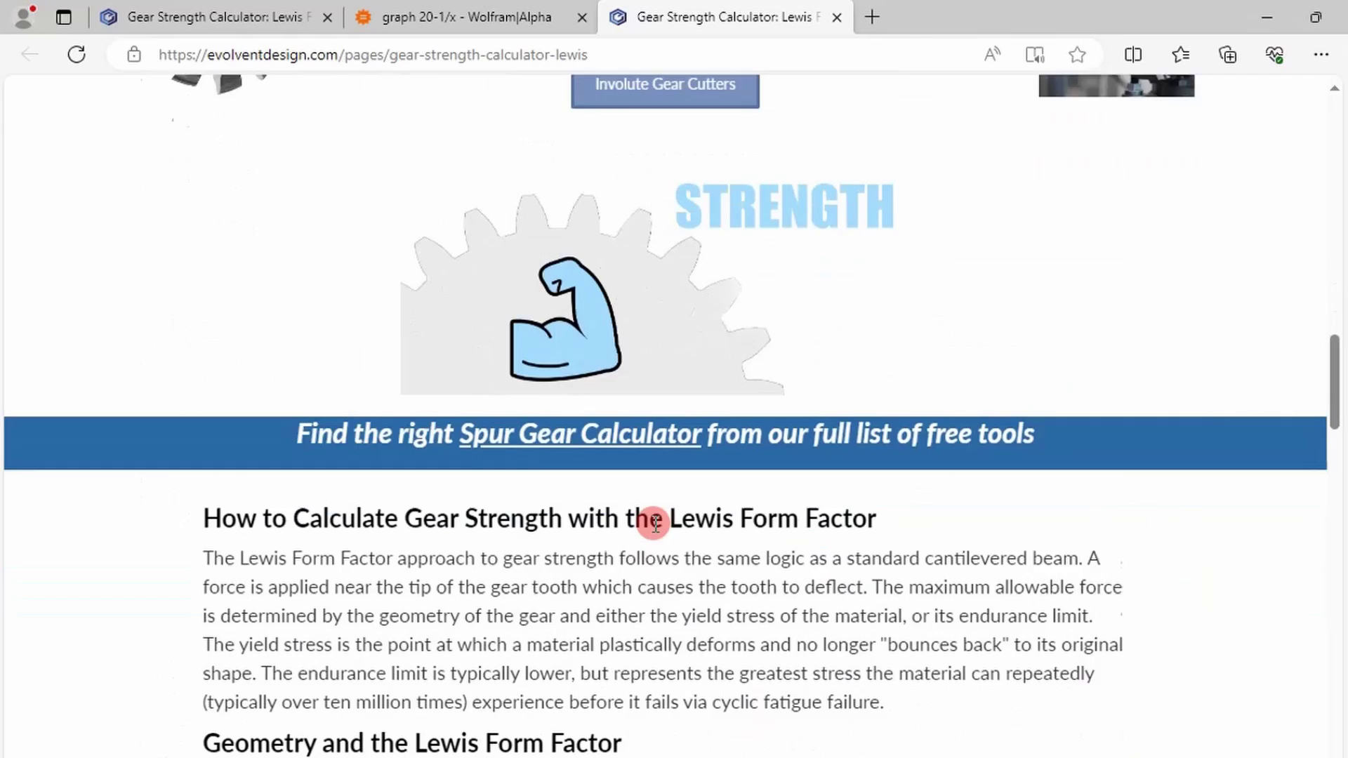
pyautogui.scroll(3, 654, 524)
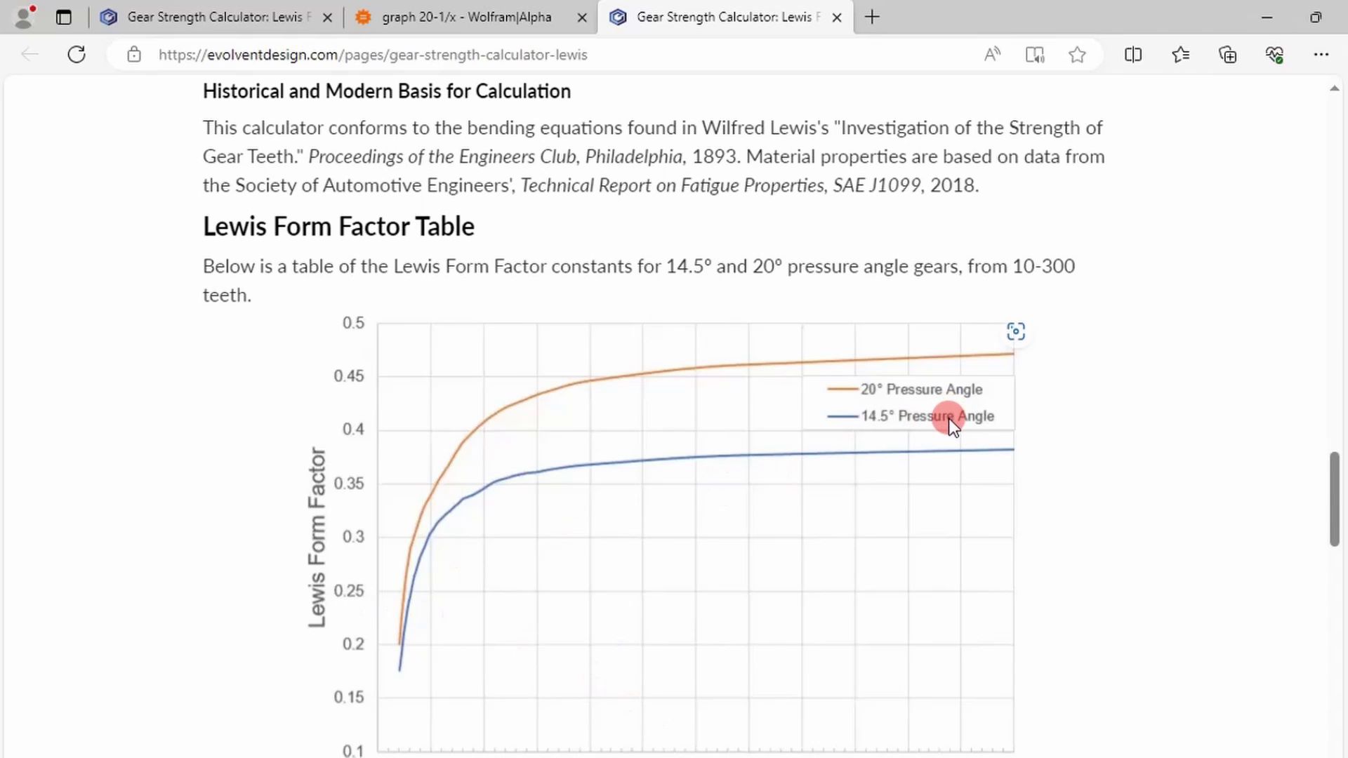
pyautogui.scroll(-9, 947, 419)
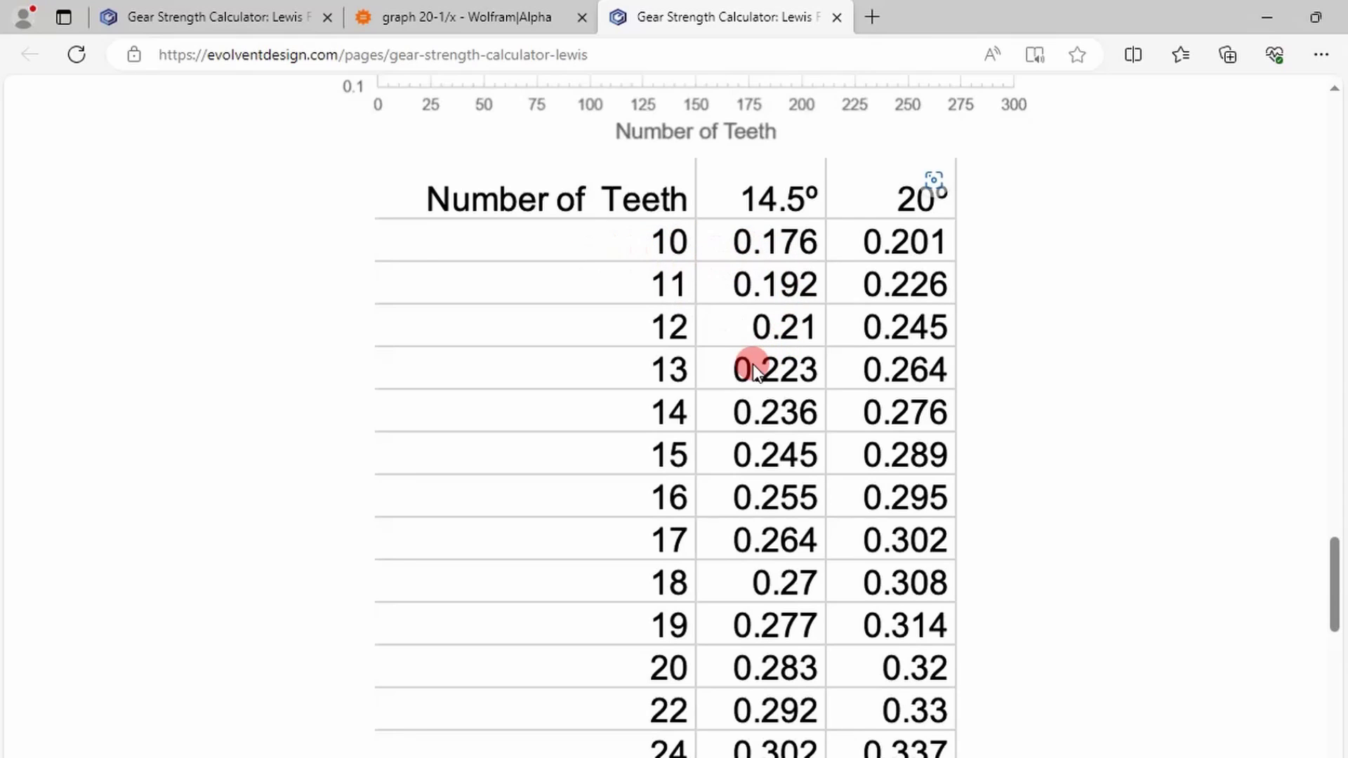
pyautogui.scroll(-6, 705, 490)
pyautogui.scroll(9, 705, 490)
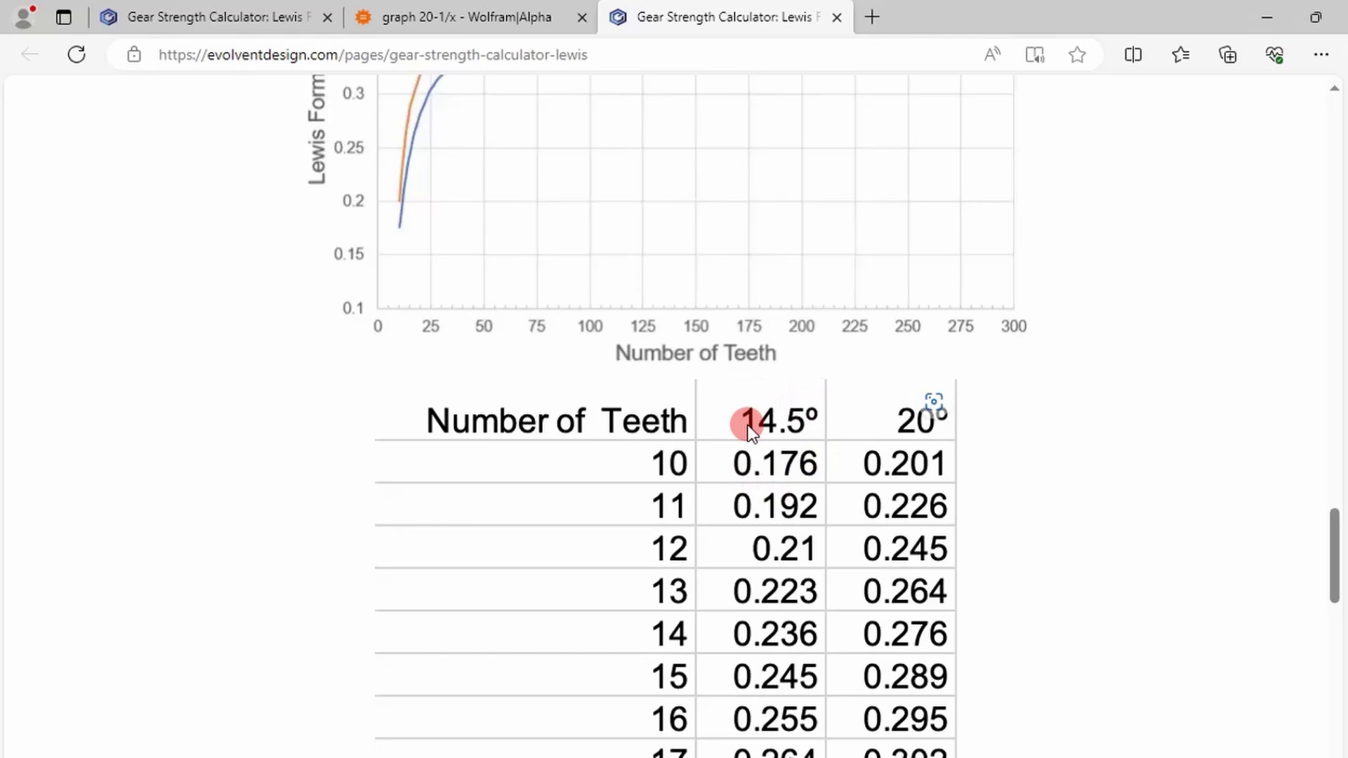
pyautogui.scroll(5, 777, 443)
pyautogui.scroll(-3, 683, 491)
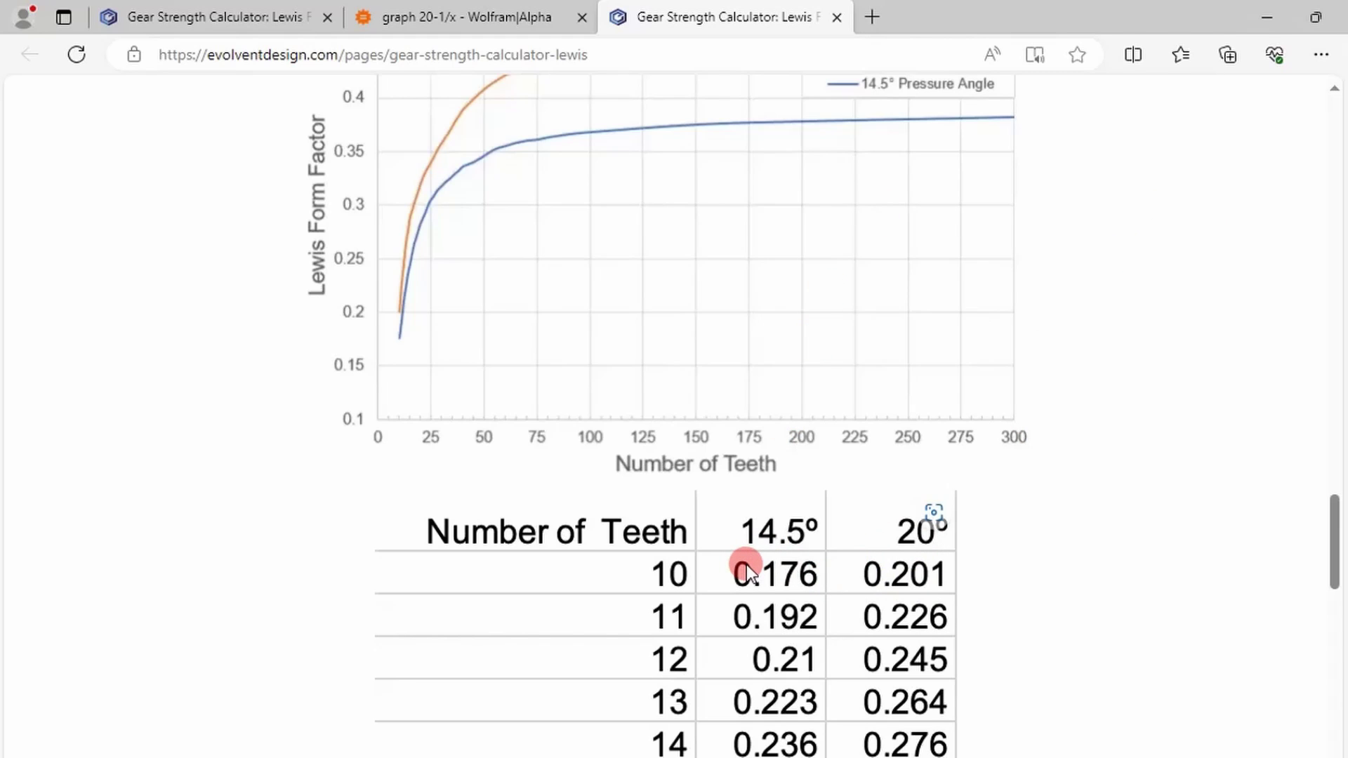
# Step: Back in the workbook, move the 14.5° chart up and left and confirm its Data series uses A8:B41
pyautogui.click(1258, 14)
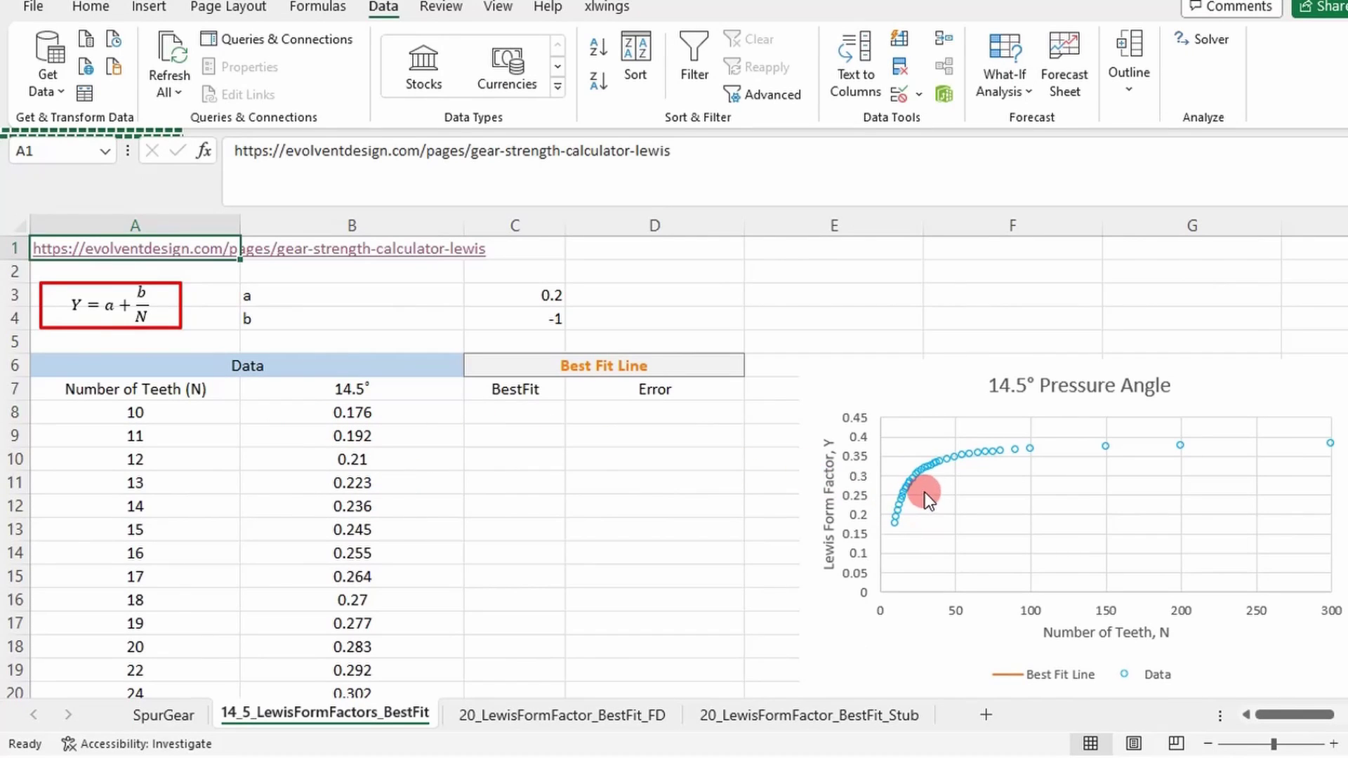
pyautogui.moveTo(942, 382); pyautogui.dragTo(896, 342)
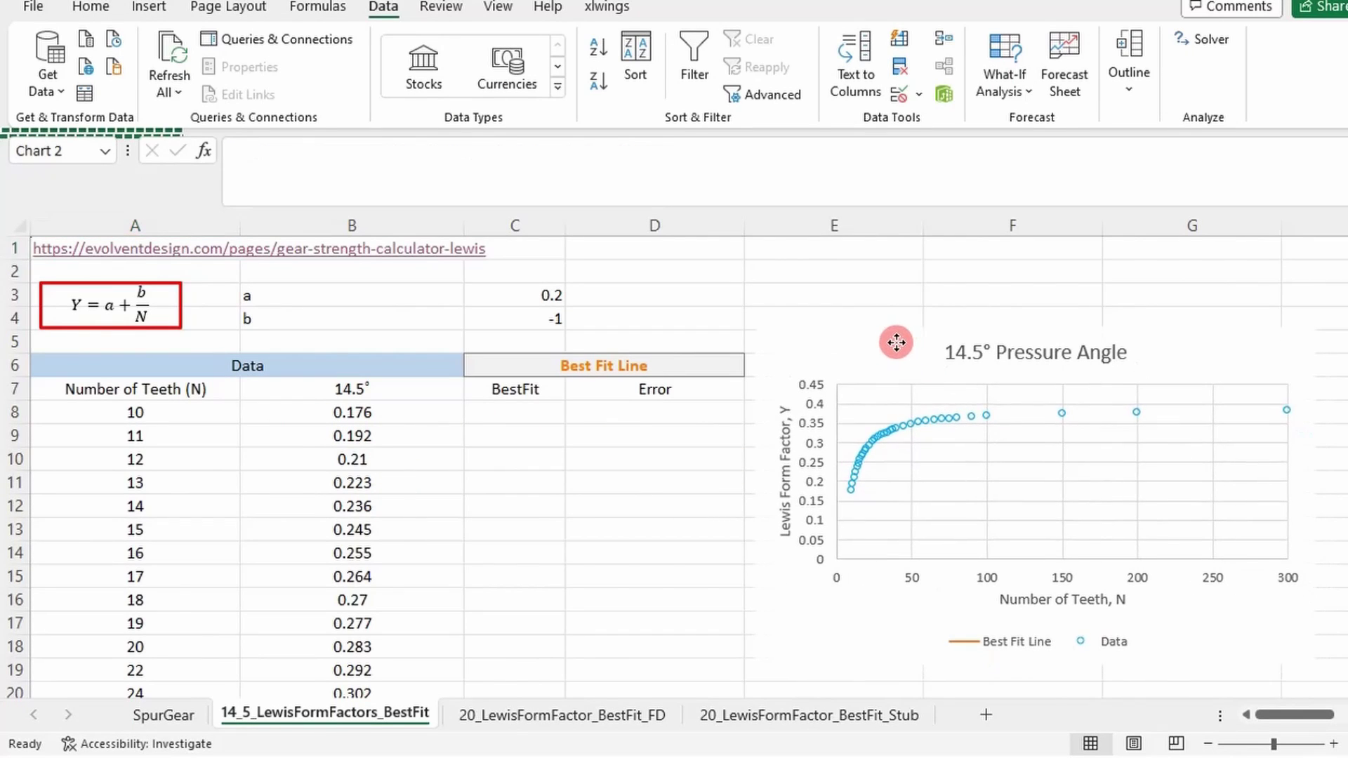
pyautogui.click(869, 449)
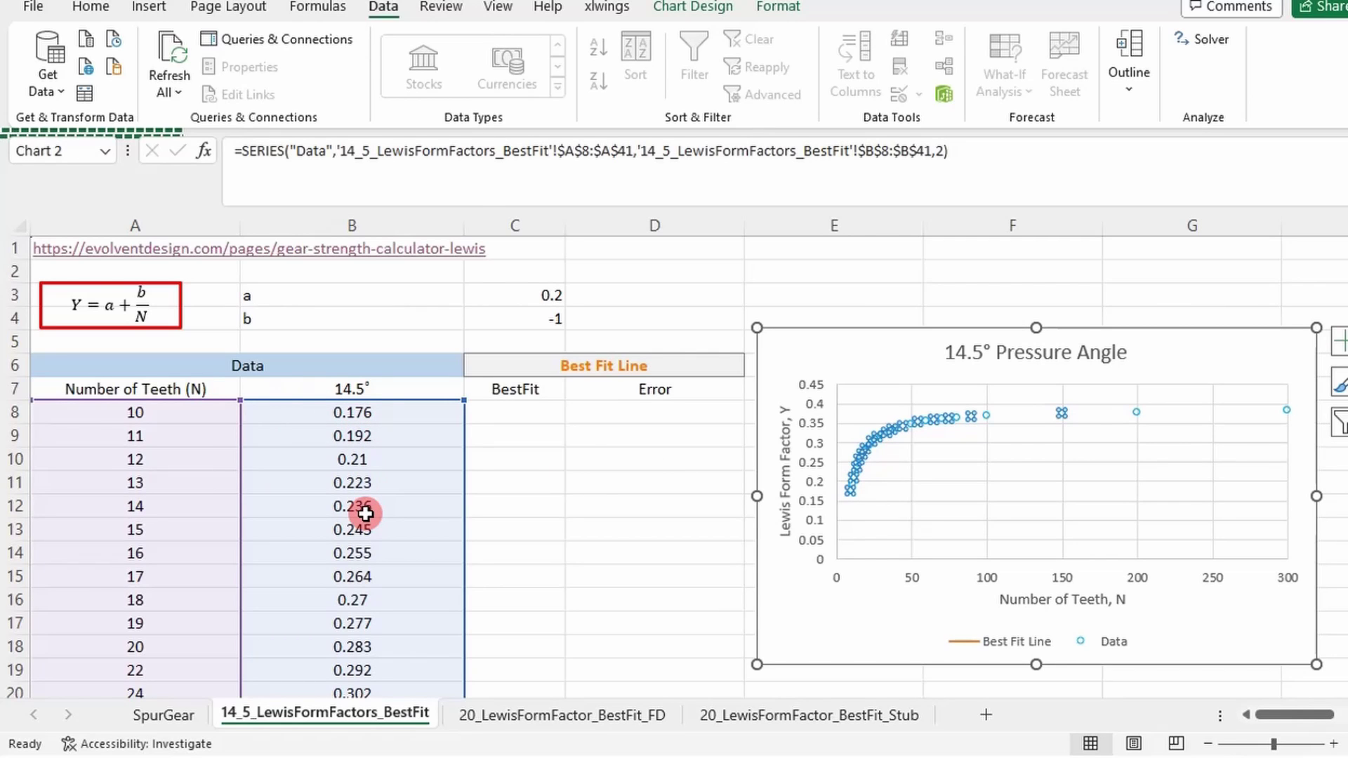
pyautogui.scroll(-6, 365, 513)
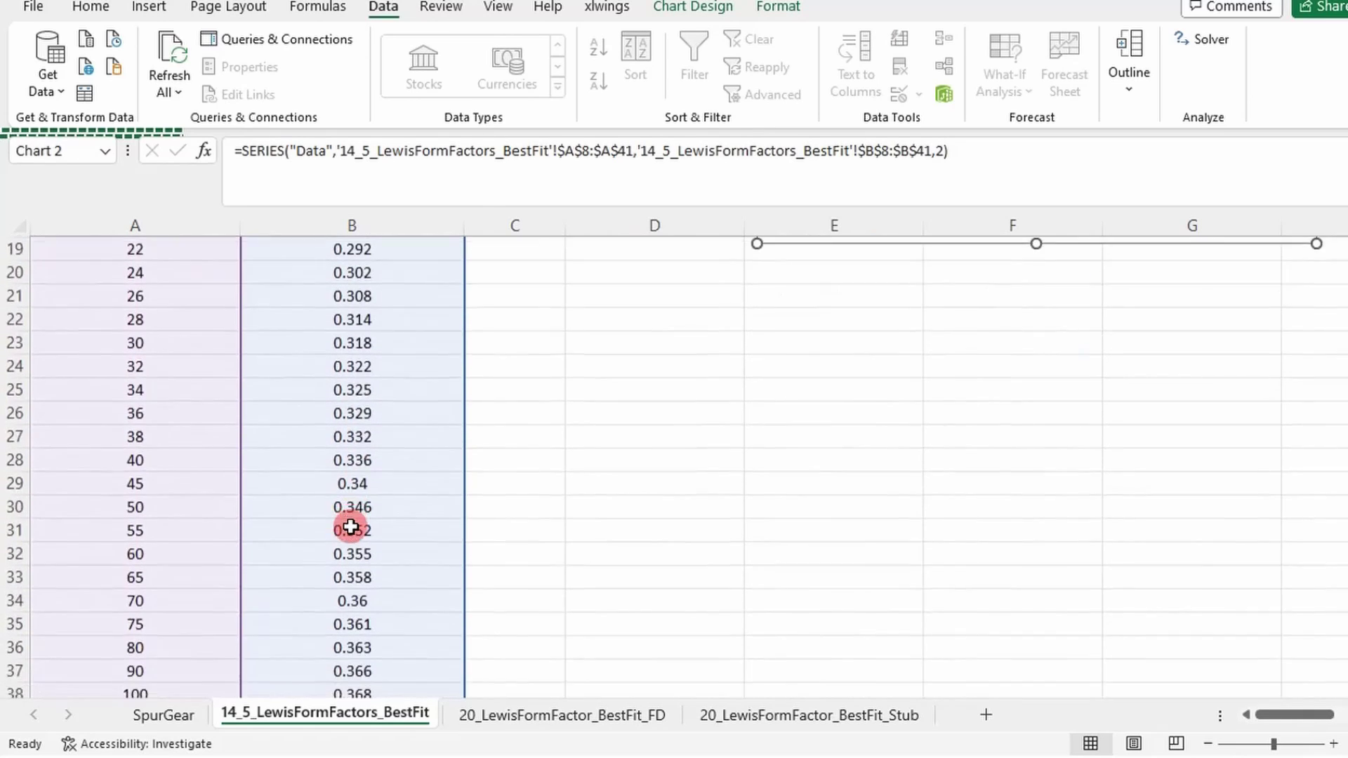
pyautogui.scroll(-2, 351, 528)
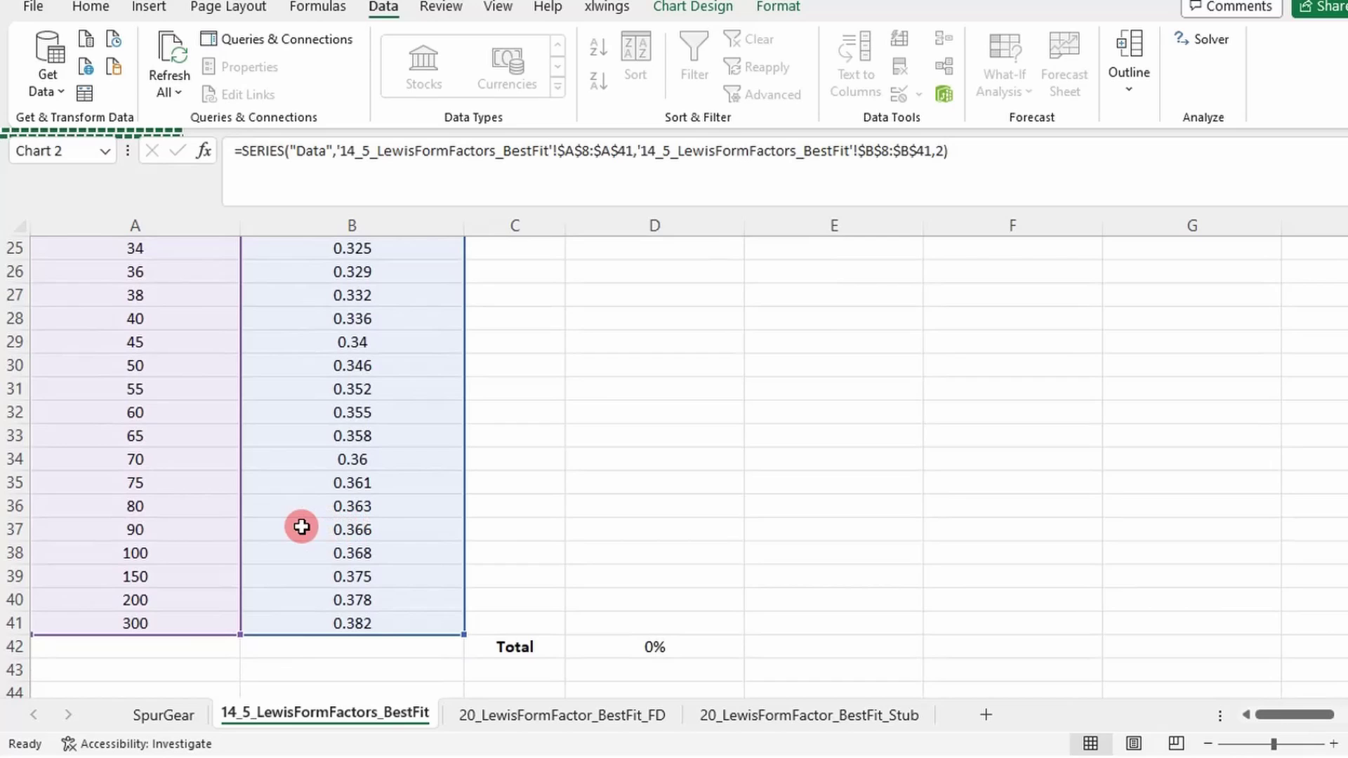
pyautogui.scroll(6, 532, 551)
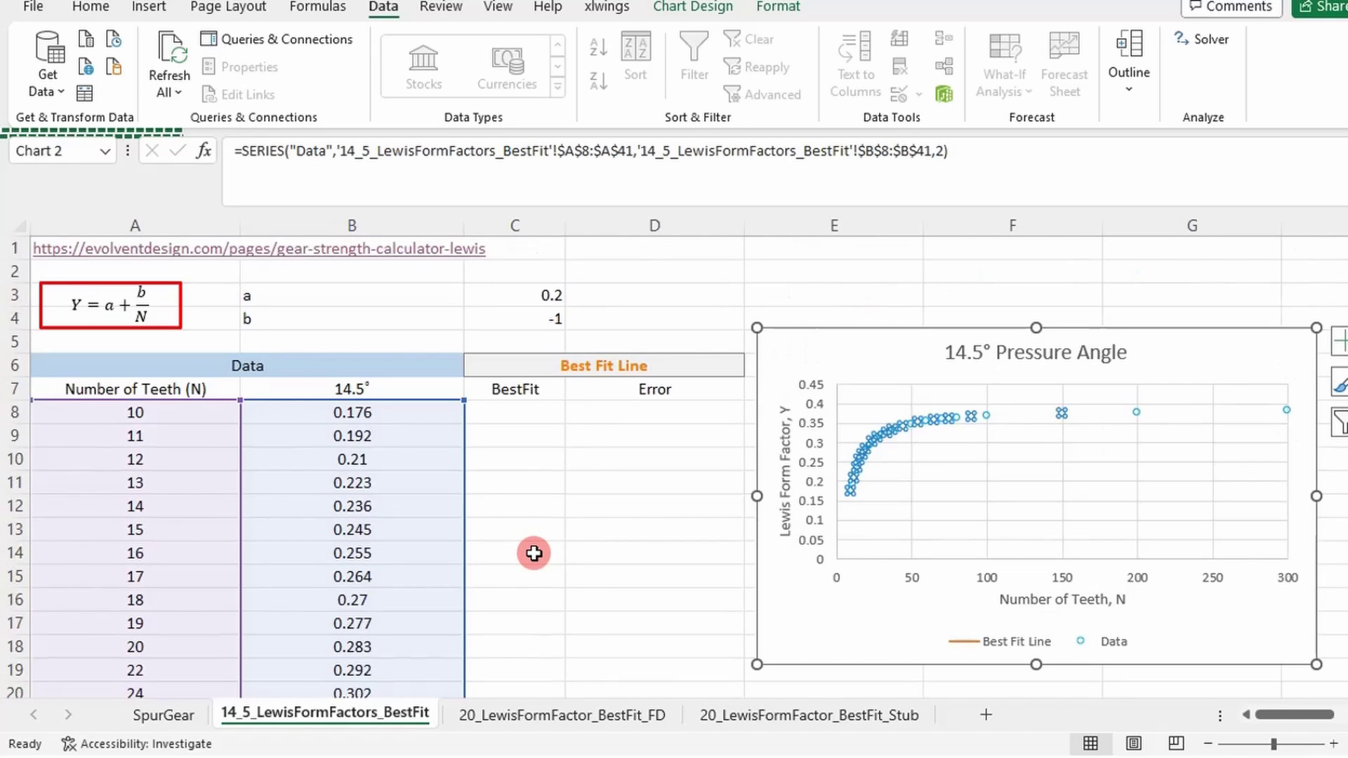
pyautogui.click(1053, 388)
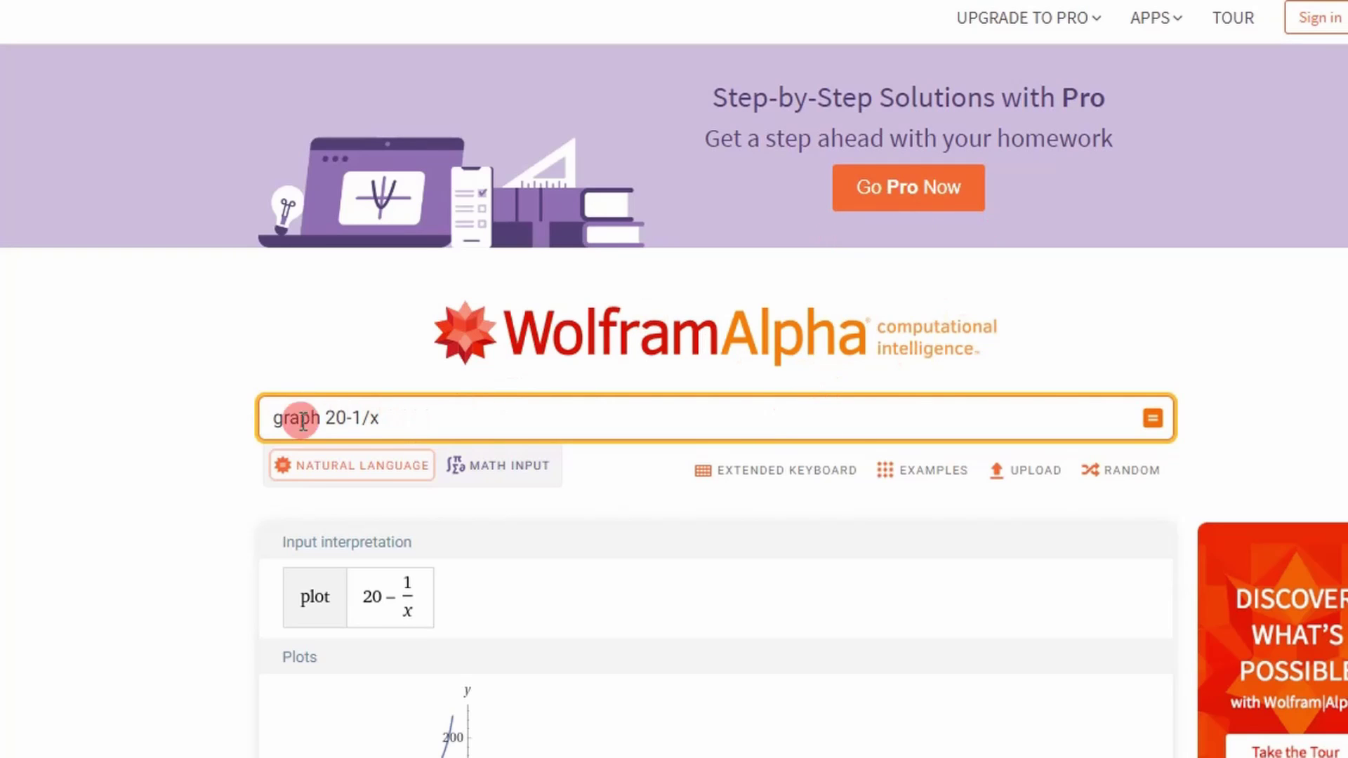
# Step: Replace the Wolfram Alpha query with graph 1/x and plot it
pyautogui.scroll(-5, 555, 477)
pyautogui.scroll(-2, 477, 539)
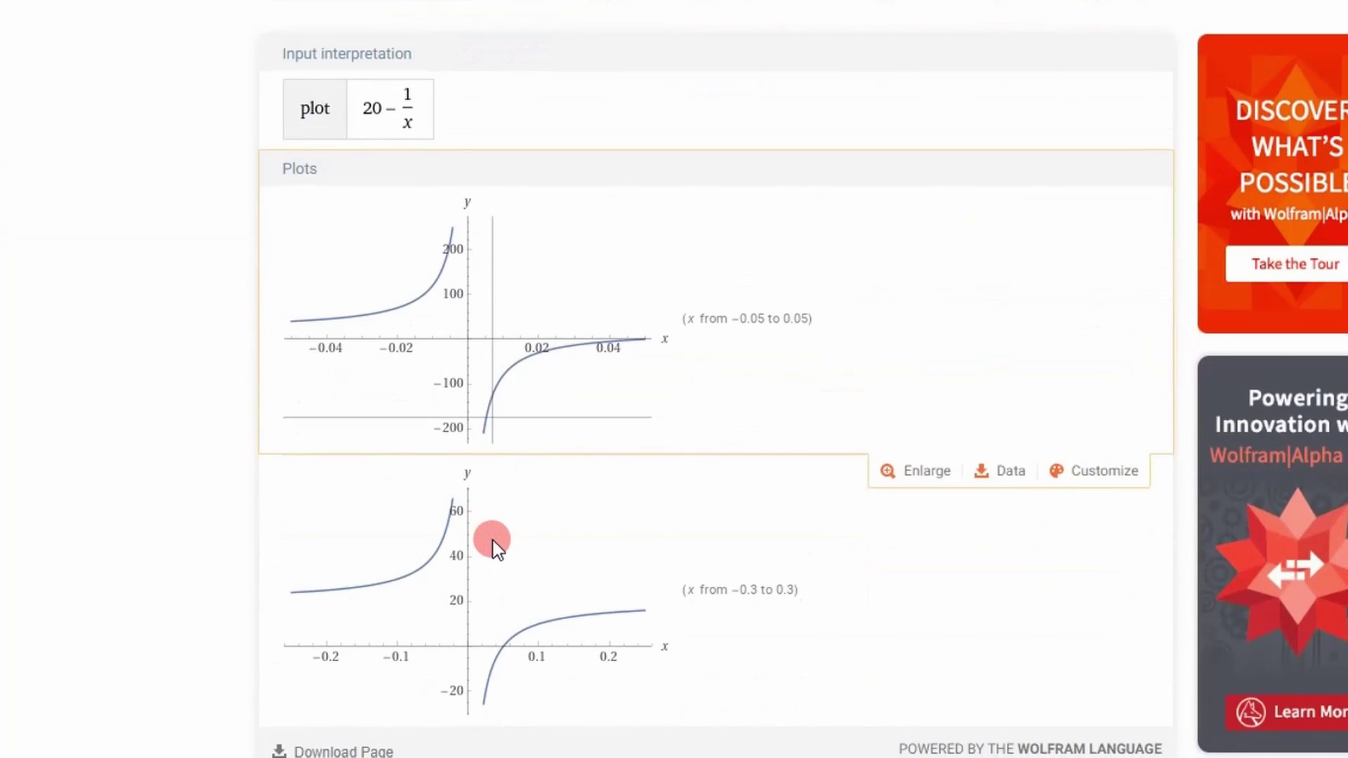
pyautogui.scroll(4, 554, 566)
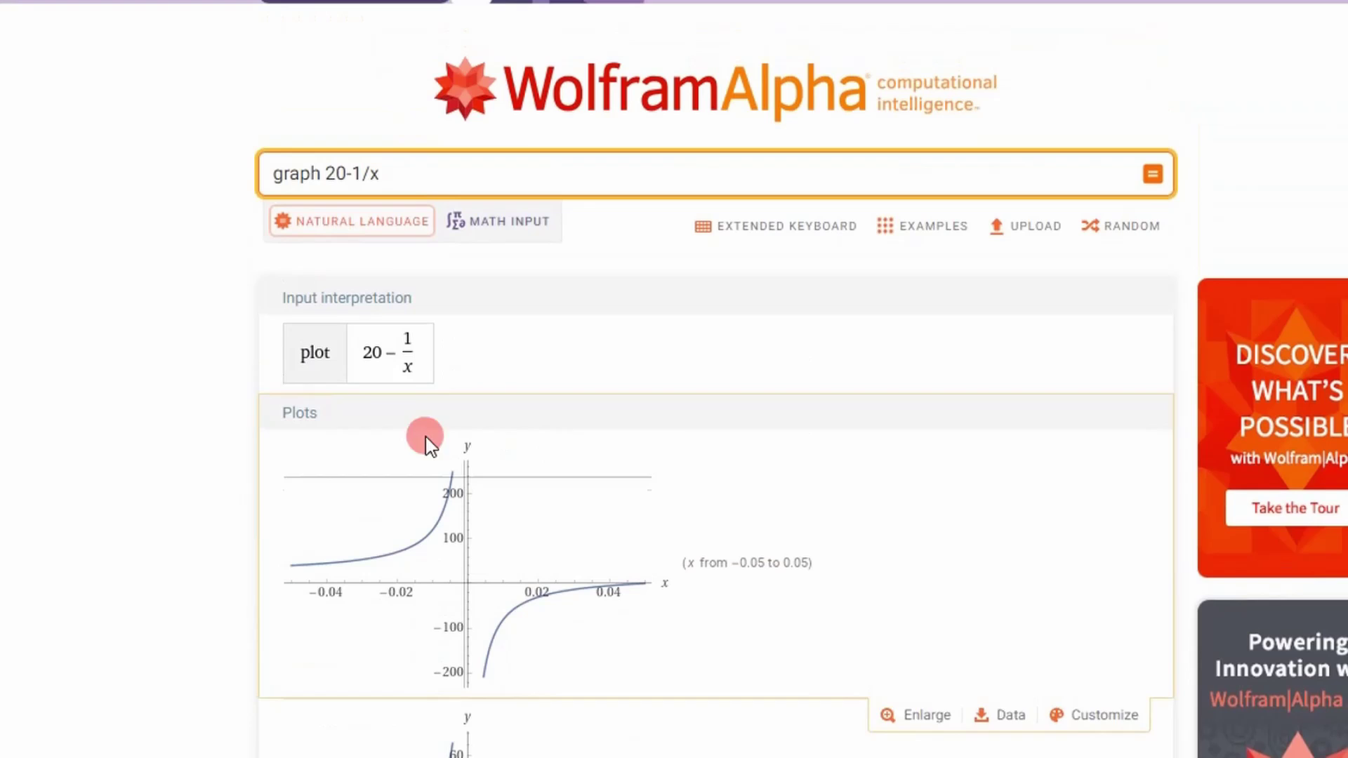
pyautogui.moveTo(389, 173); pyautogui.dragTo(324, 173)
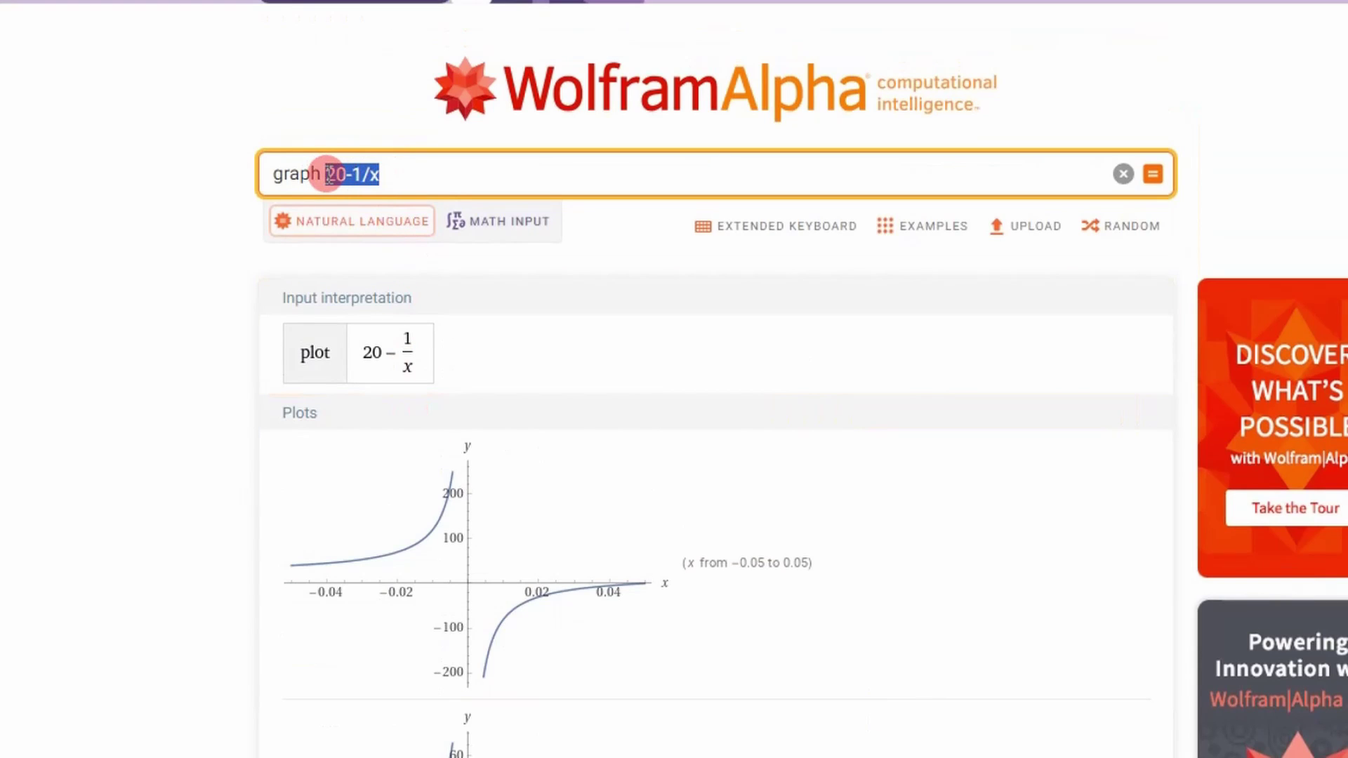
pyautogui.write('1/x')
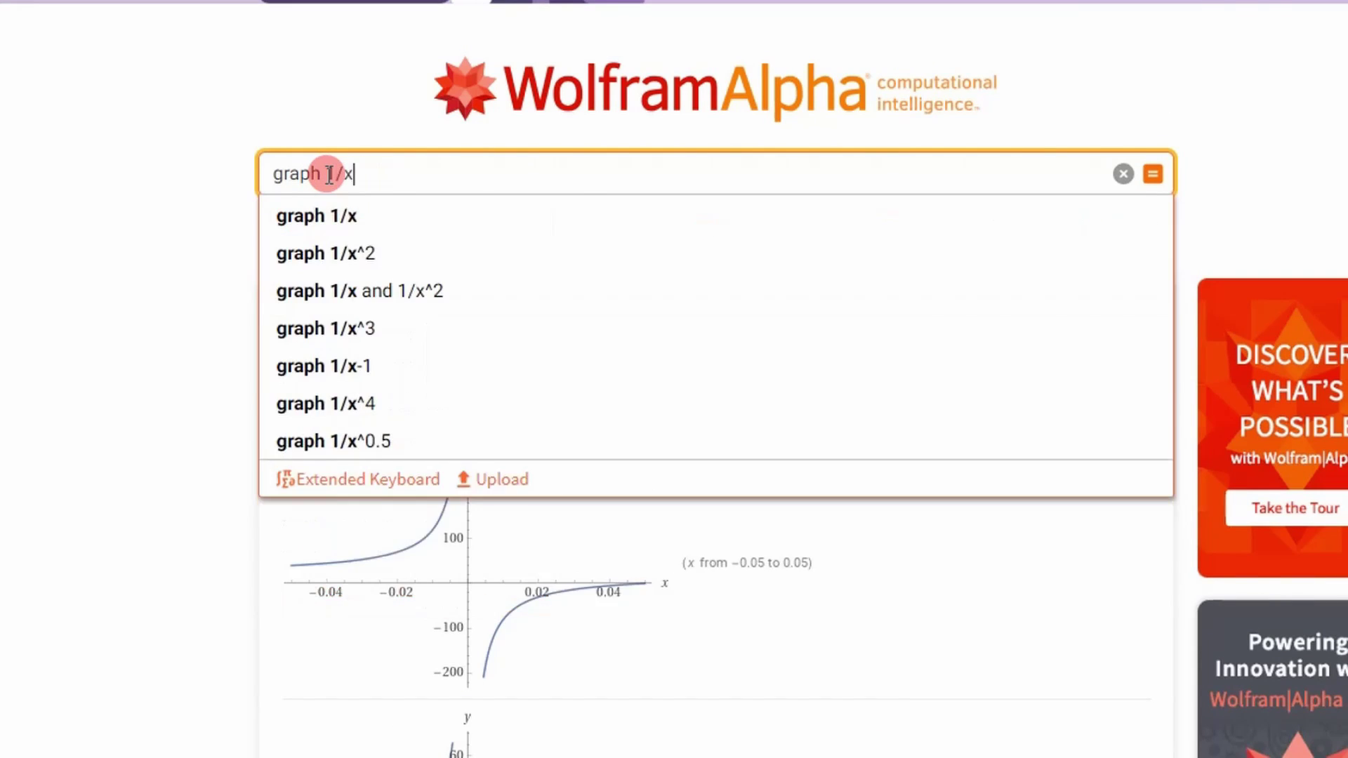
pyautogui.press('Return')
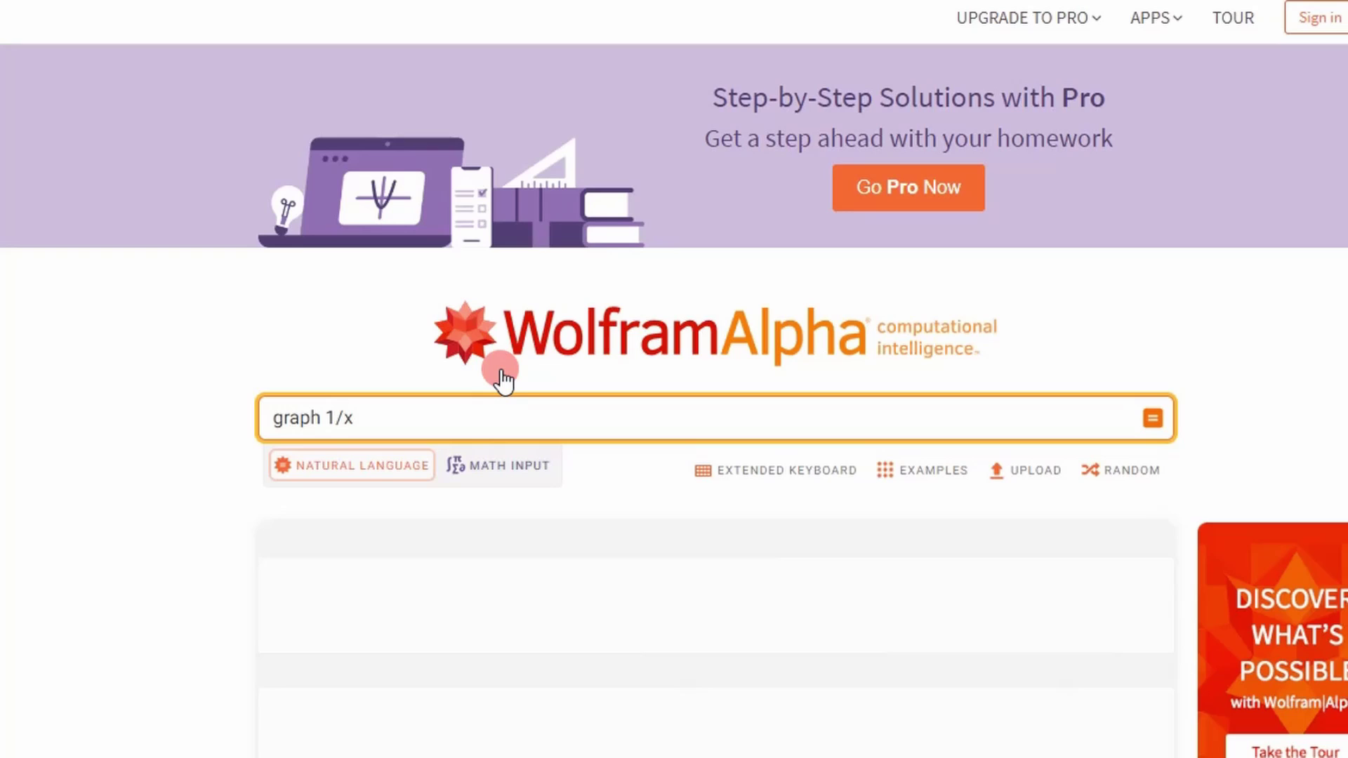
# Step: Change the query to graph -1/x and plot it
pyautogui.scroll(-5, 503, 379)
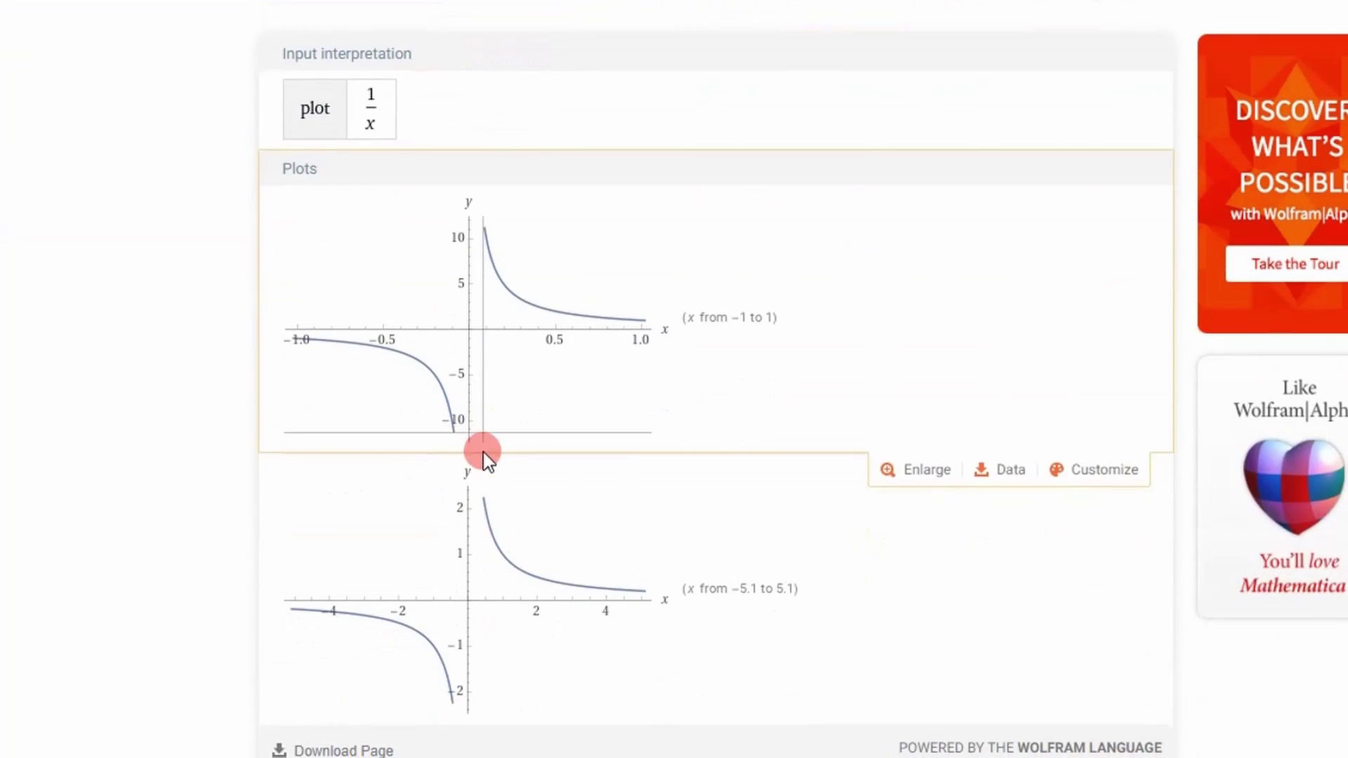
pyautogui.scroll(2, 581, 452)
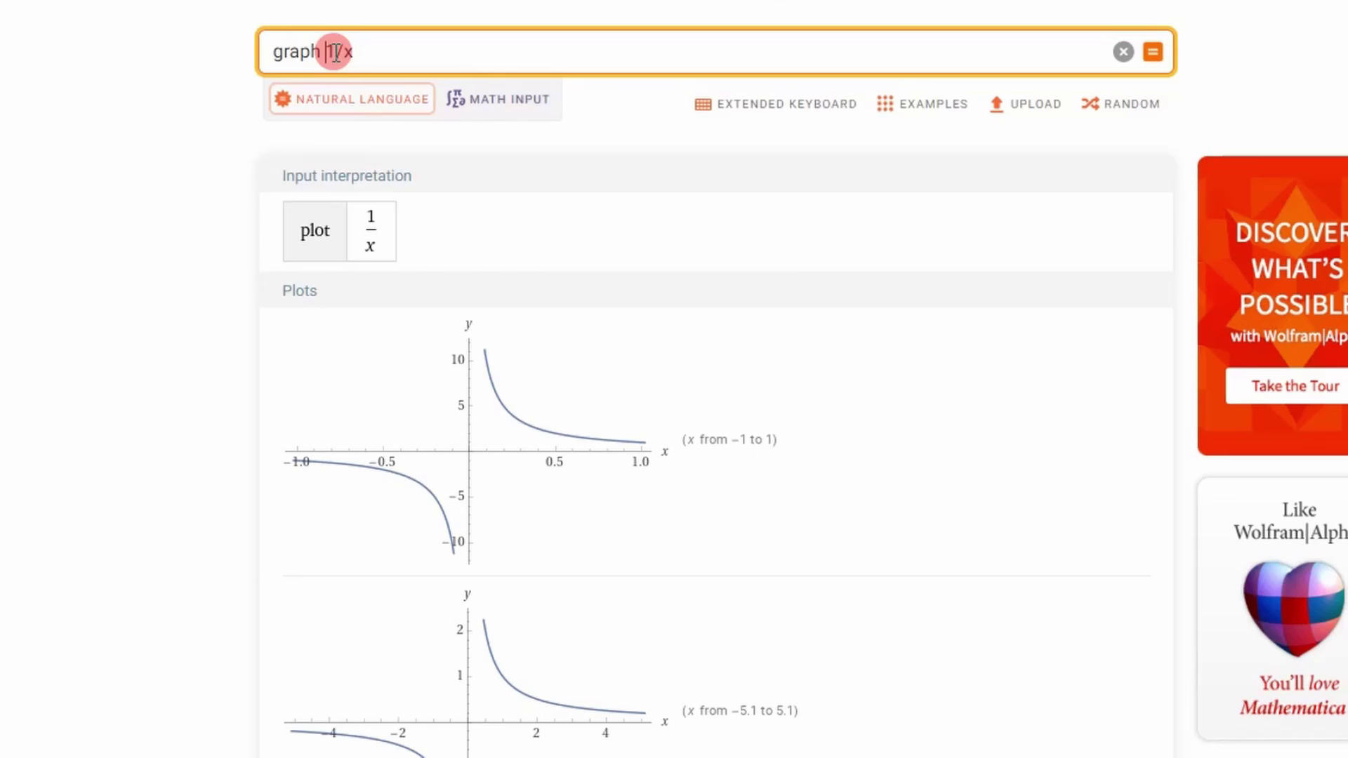
pyautogui.write('-')
pyautogui.press('Return')
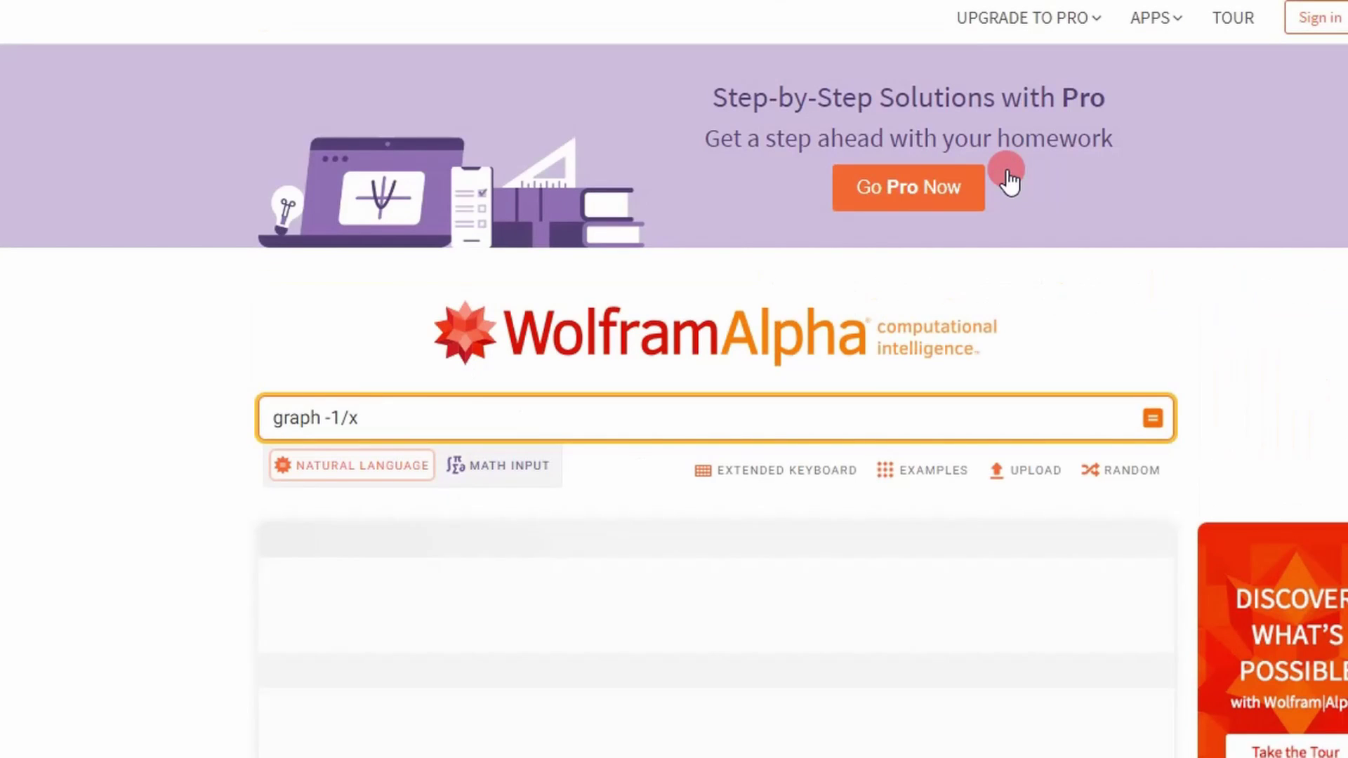
# Step: Plot graph 20-1/x to see where the curve levels off
pyautogui.scroll(-8, 744, 446)
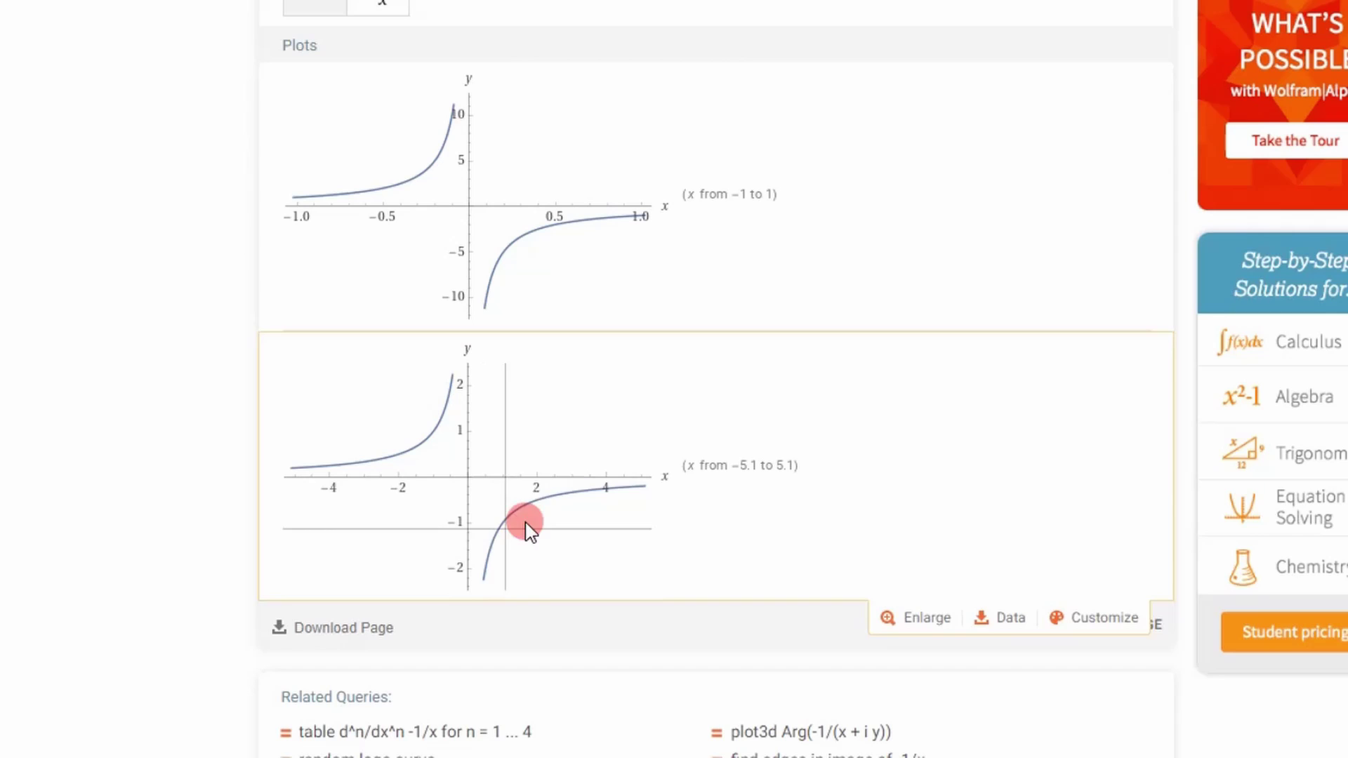
pyautogui.scroll(6, 533, 527)
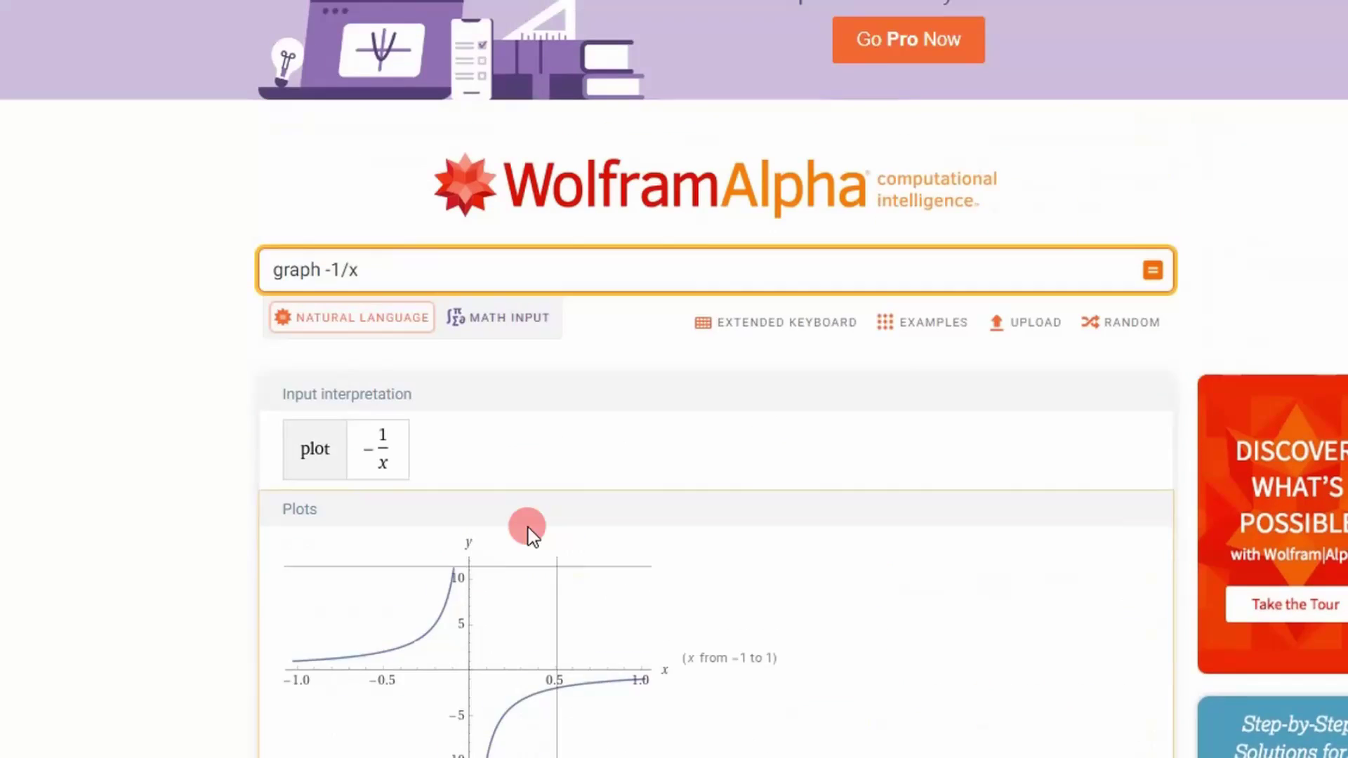
pyautogui.click(325, 297)
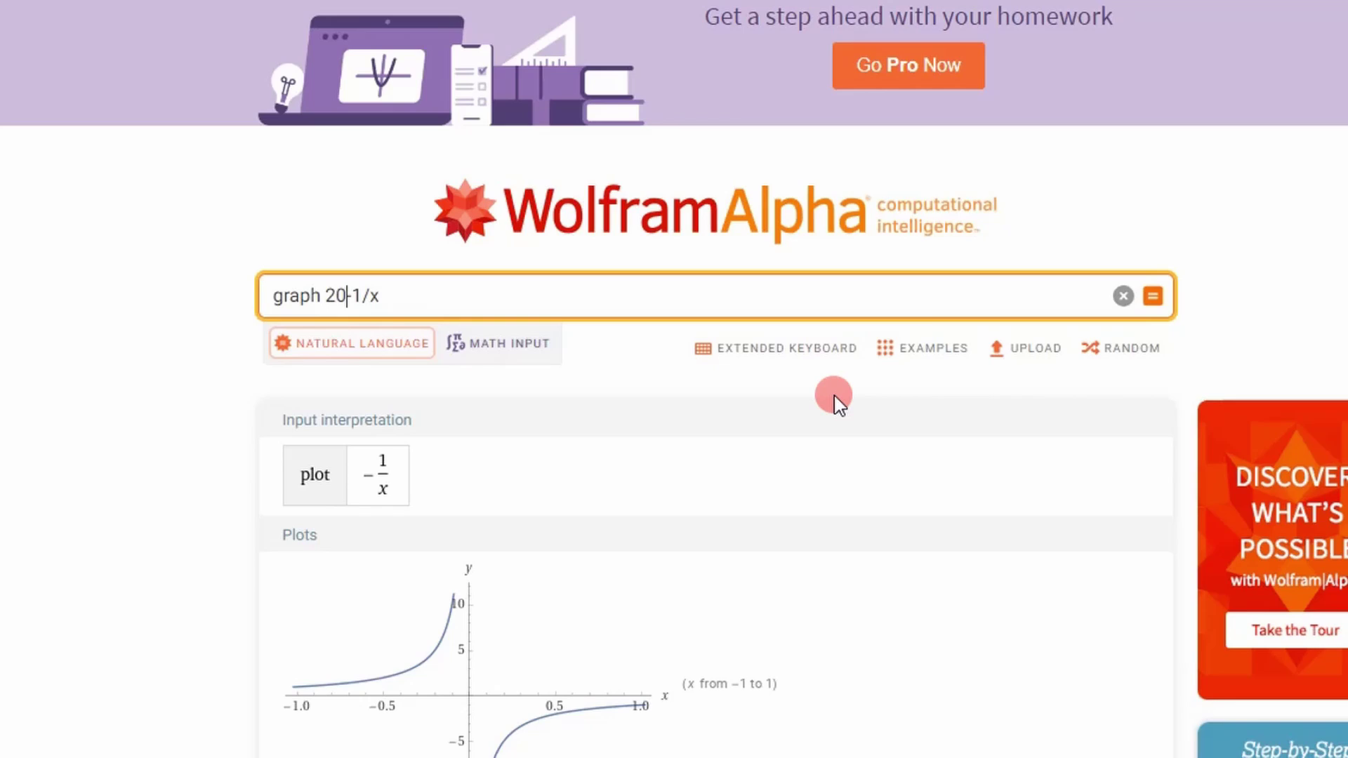
pyautogui.press('Return')
pyautogui.scroll(-10, 677, 445)
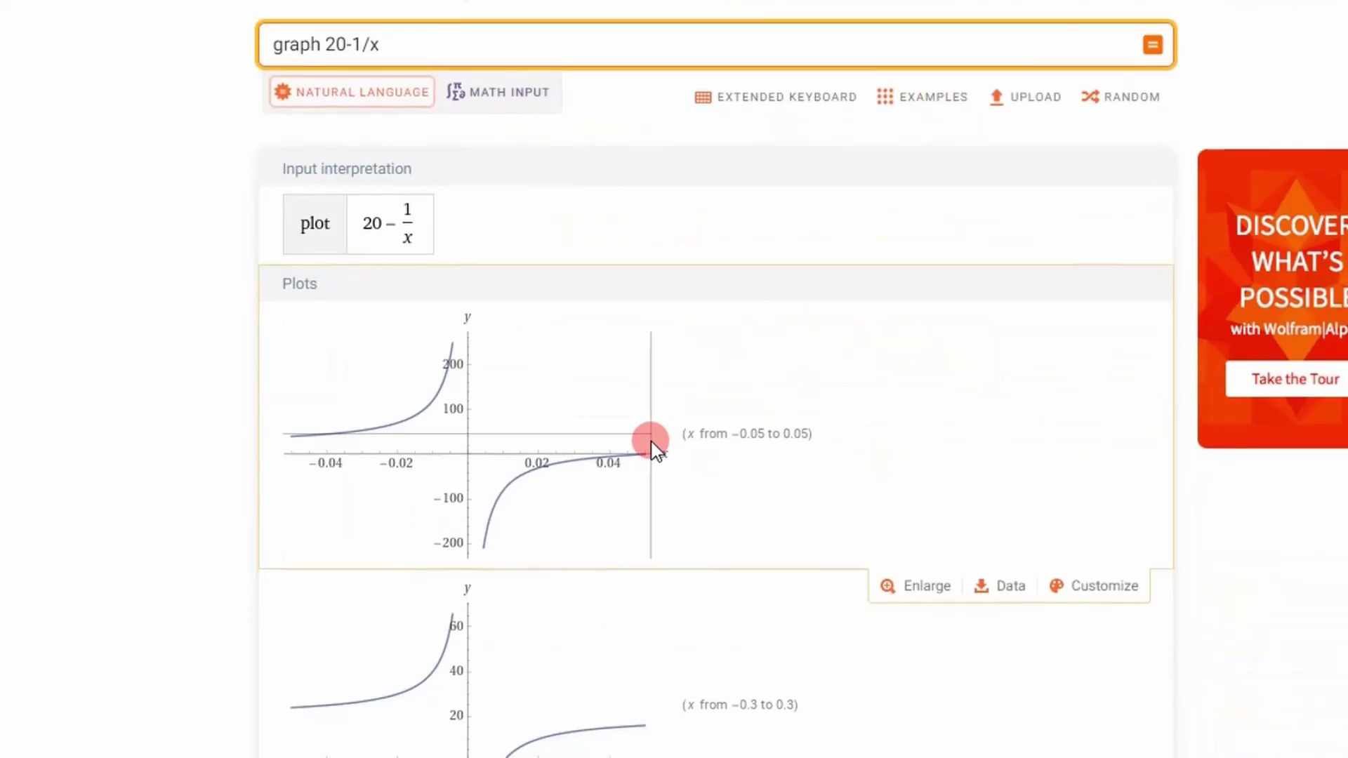
pyautogui.moveTo(505, 418)
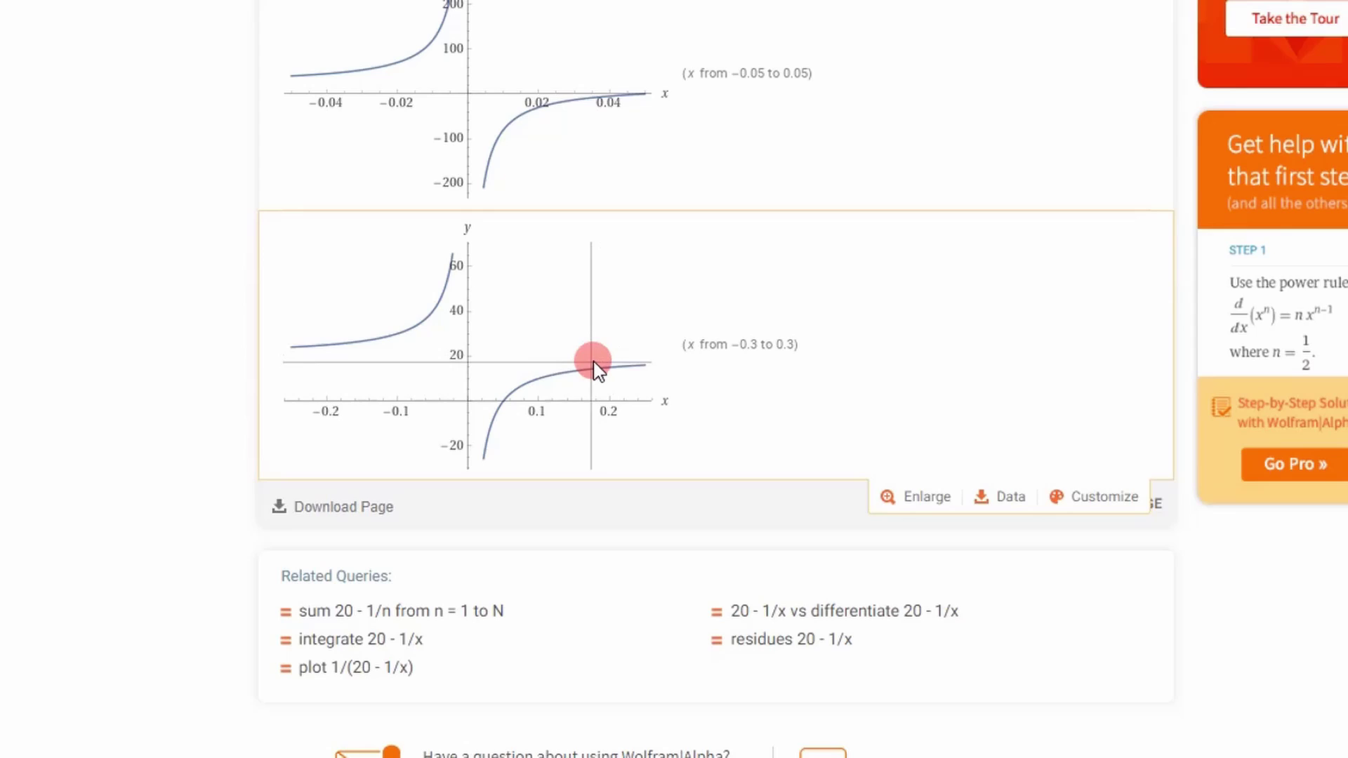
# Step: Highlight the 20 and the 1 in the 20-1/x query to point out its terms
pyautogui.scroll(6, 684, 542)
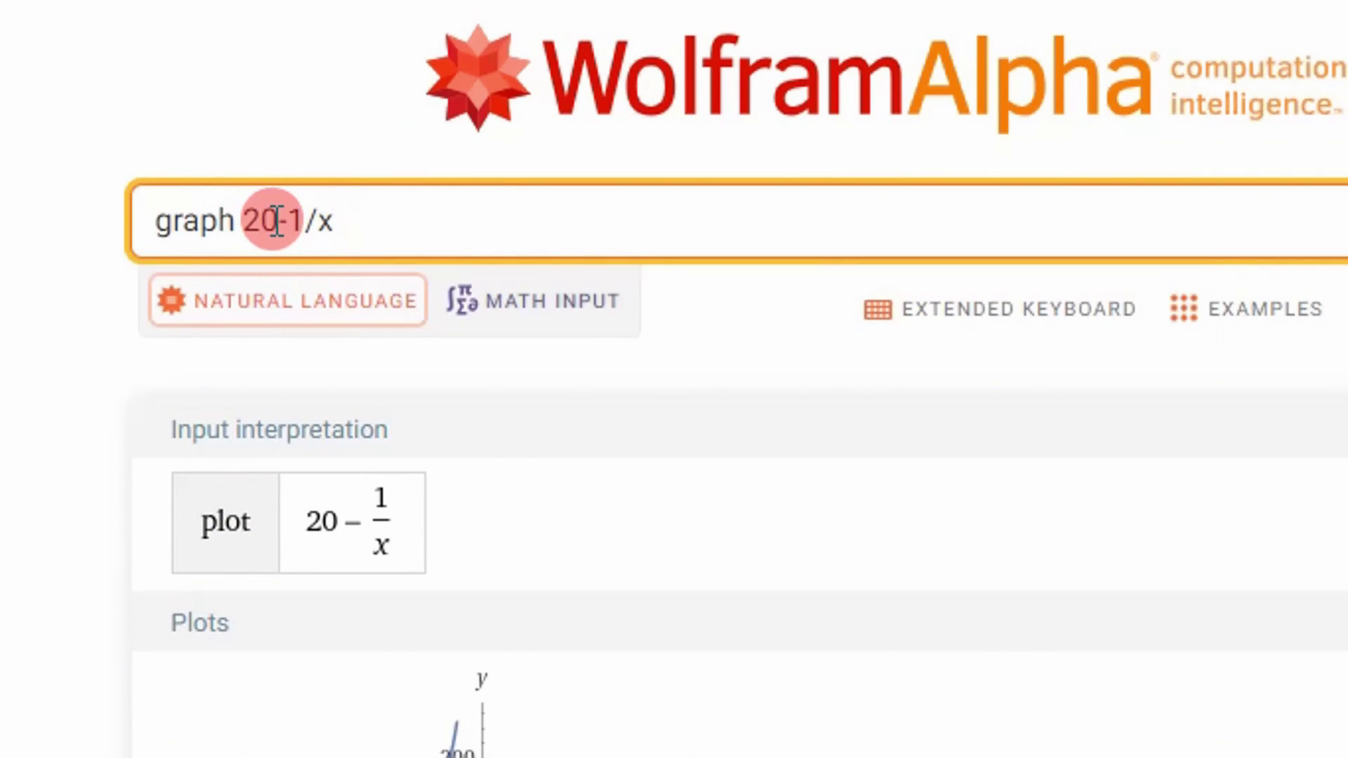
pyautogui.moveTo(277, 222)
pyautogui.mouseDown()
pyautogui.moveTo(239, 222)
pyautogui.moveTo(304, 222)
pyautogui.mouseUp()
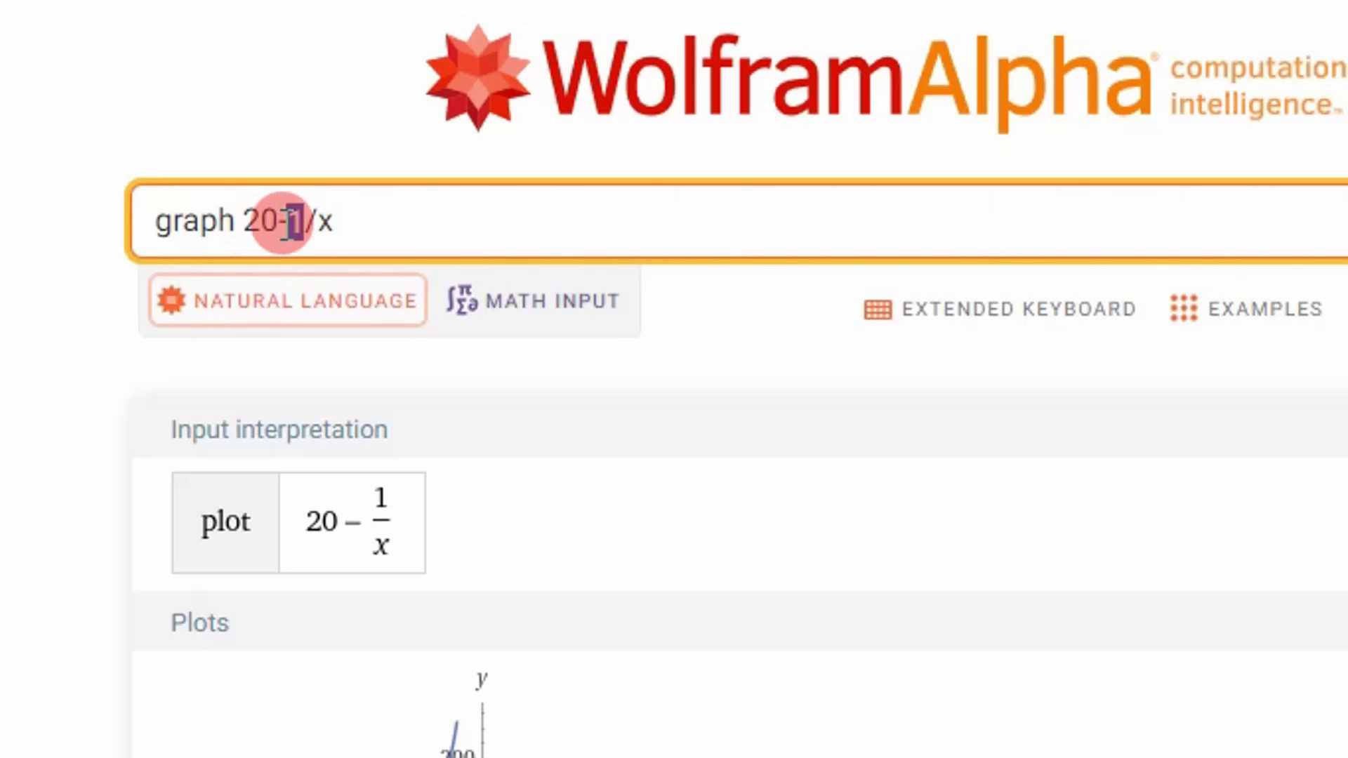
pyautogui.moveTo(244, 221); pyautogui.dragTo(283, 220)
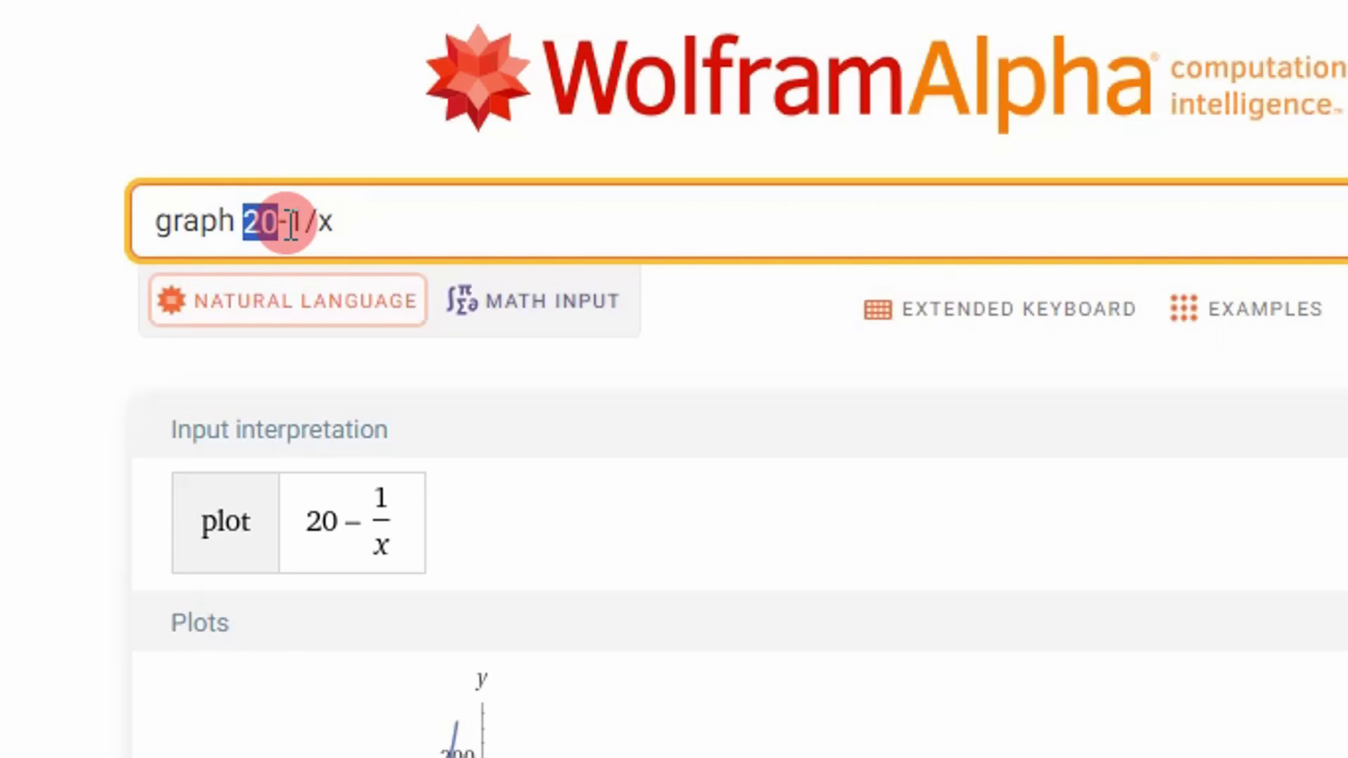
pyautogui.click(304, 223)
pyautogui.doubleClick(299, 223)
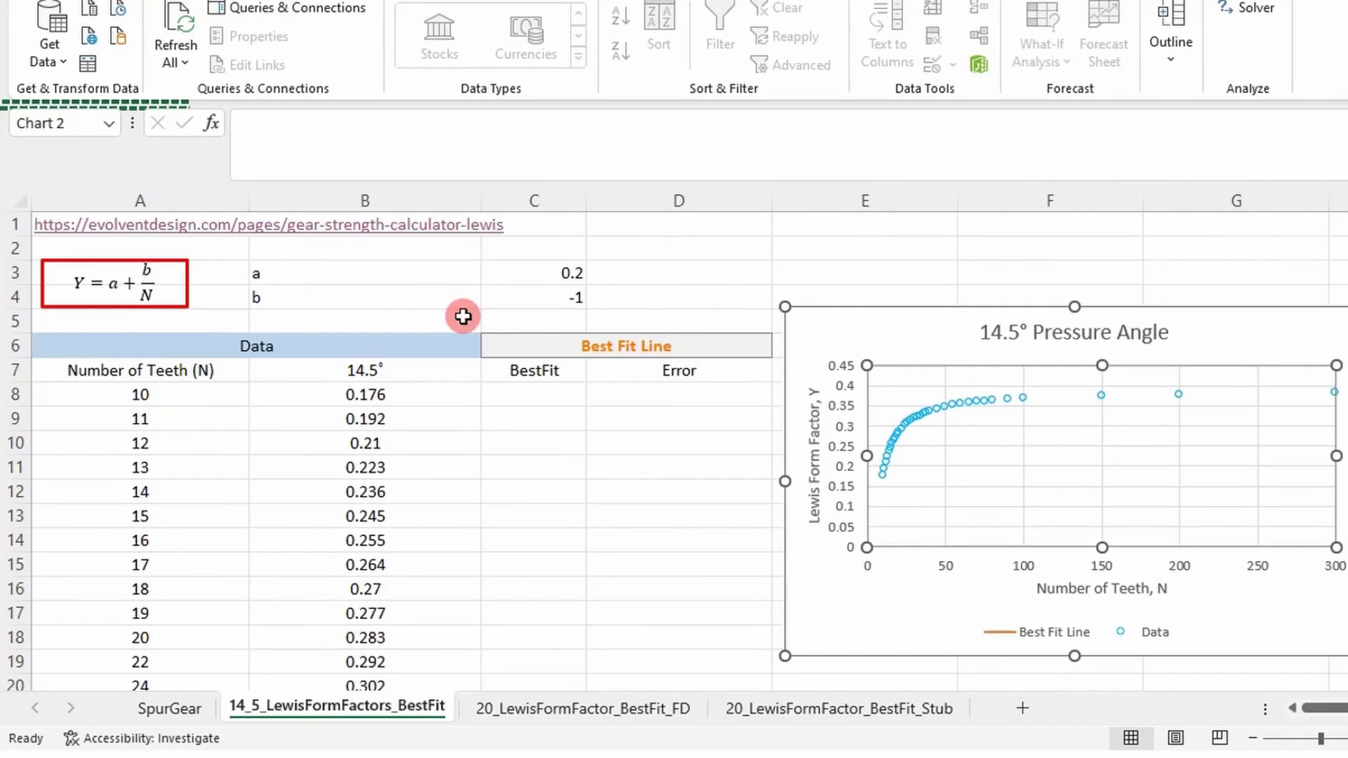
# Step: Look over the Y = a + b/N equation box, then return to the sheet cells
pyautogui.click(406, 306)
pyautogui.click(84, 282)
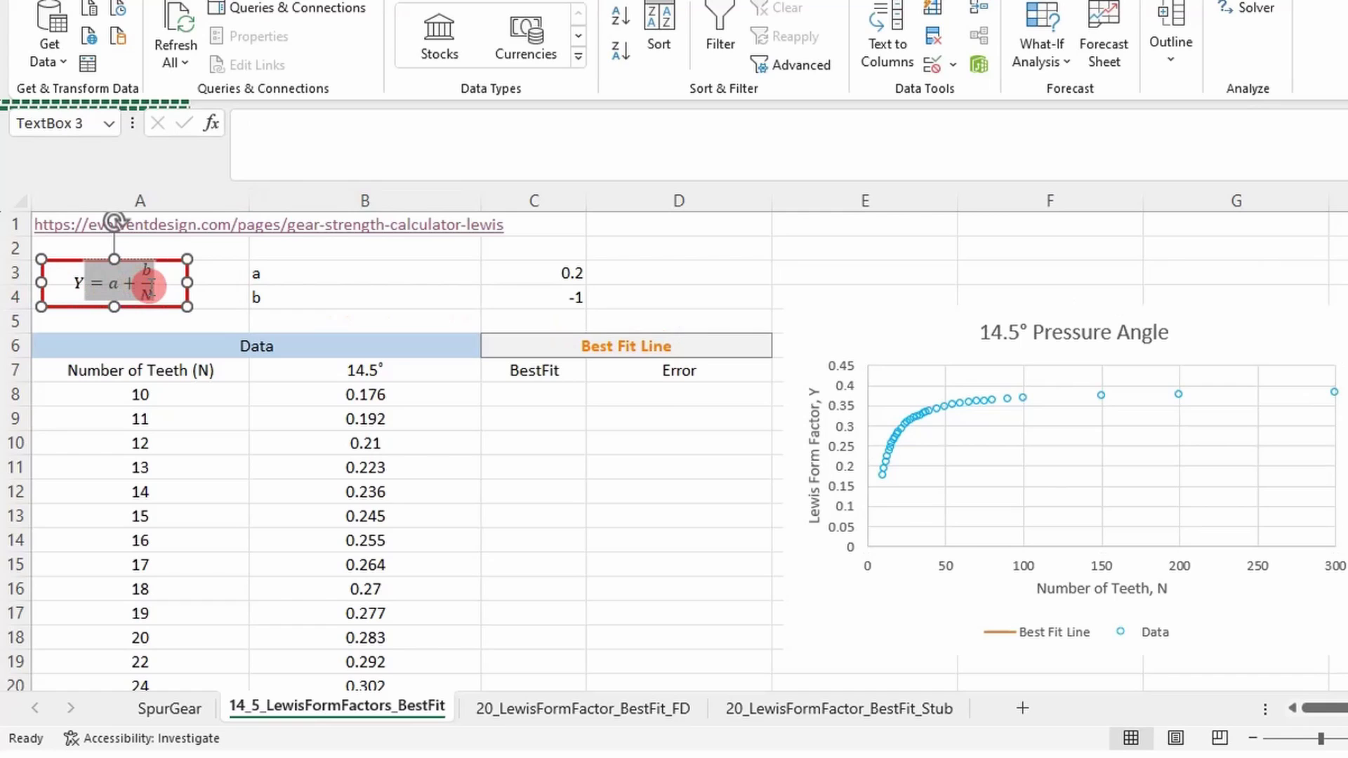
pyautogui.click(150, 286)
pyautogui.click(192, 370)
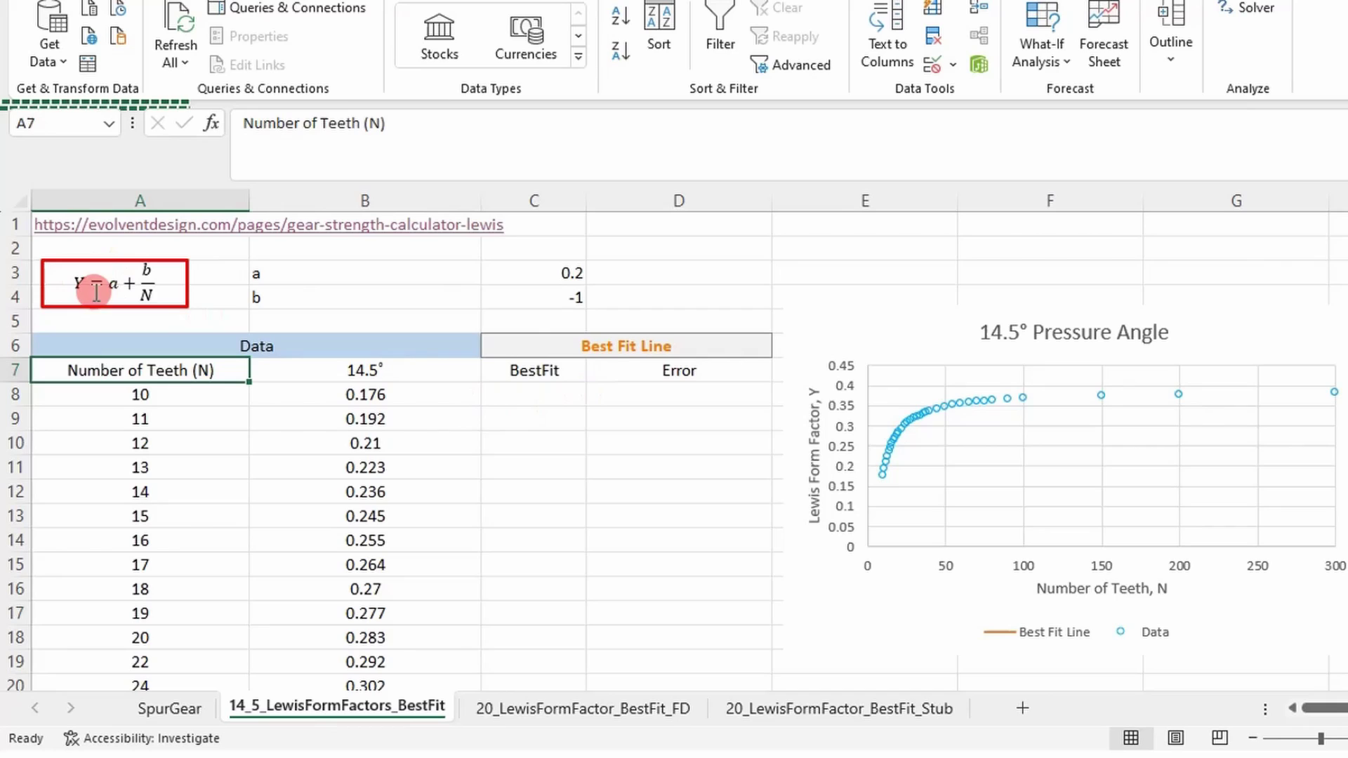
# Step: Enter the BestFit formula a+b/N in C8 from C3, C4 and A8, and fill it down
pyautogui.click(525, 384)
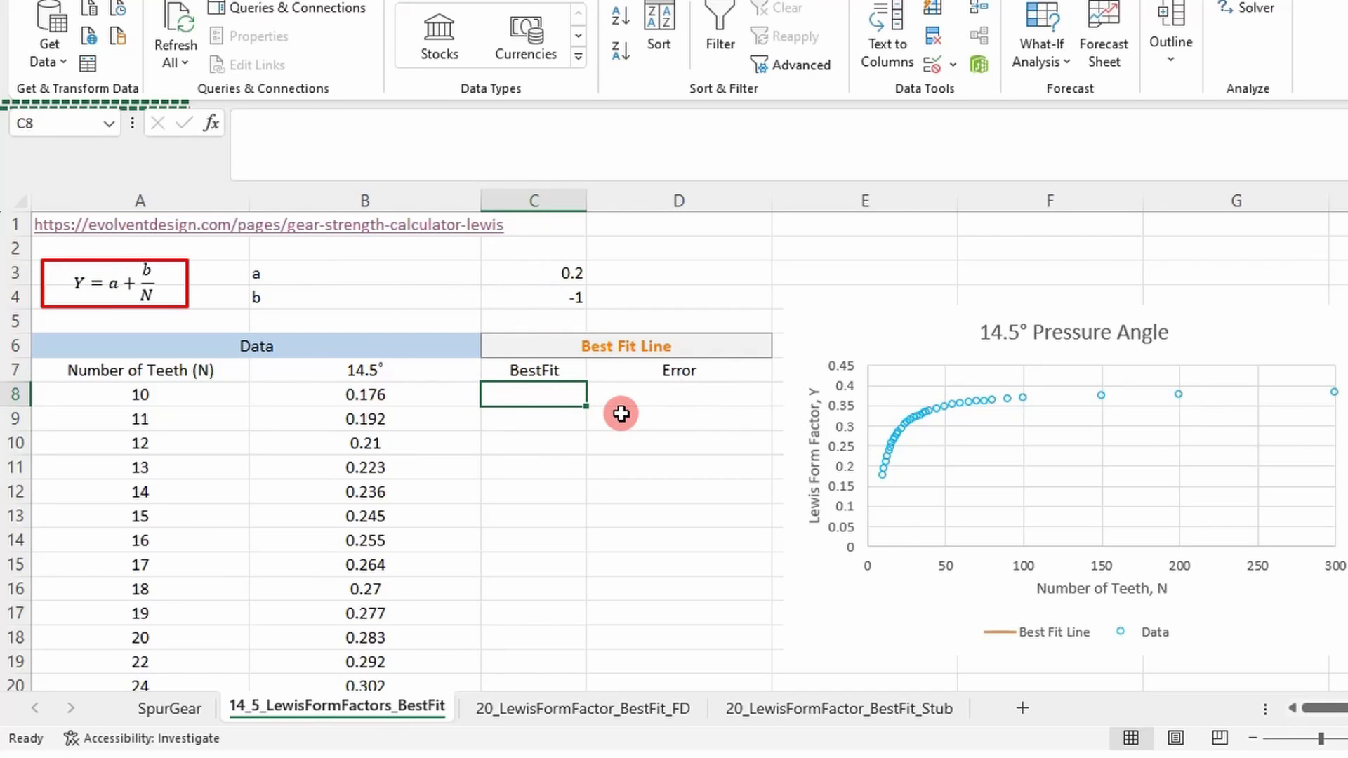
pyautogui.write('=')
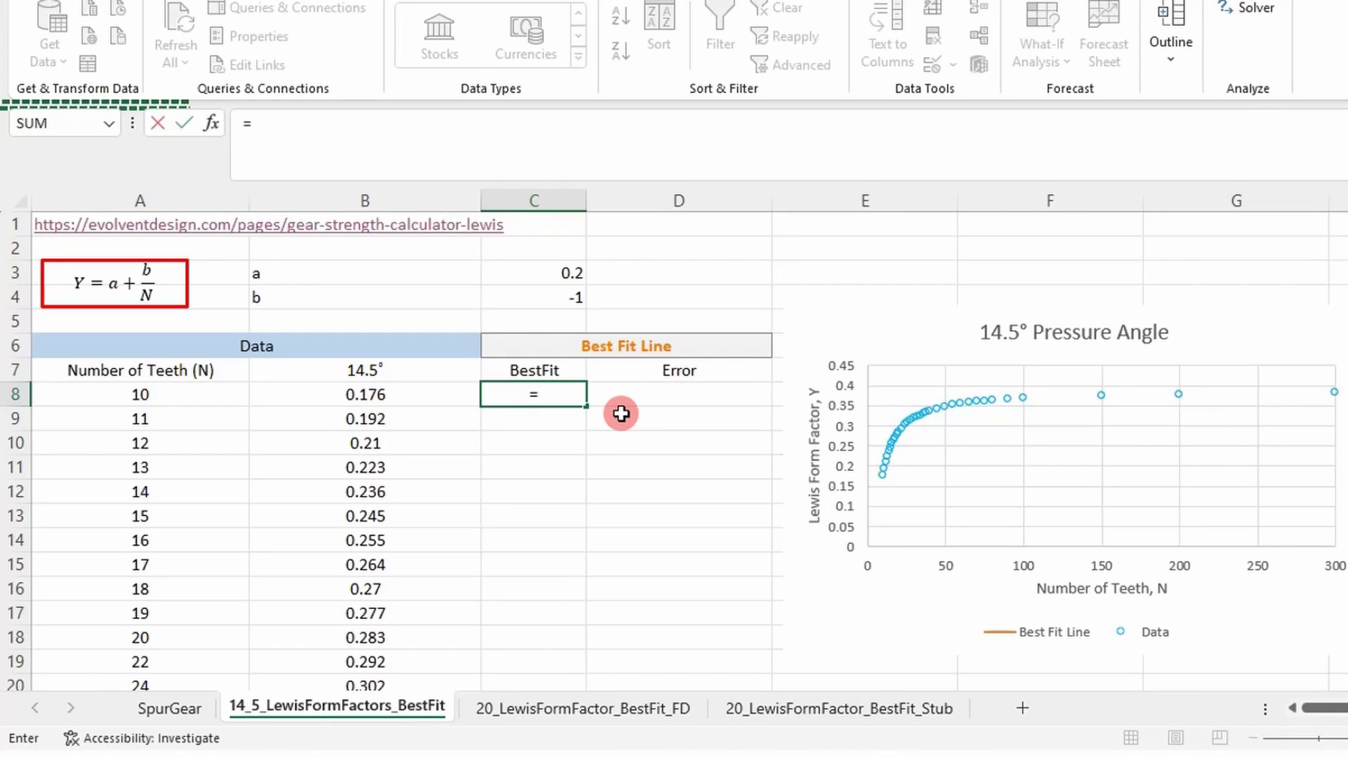
pyautogui.click(570, 274)
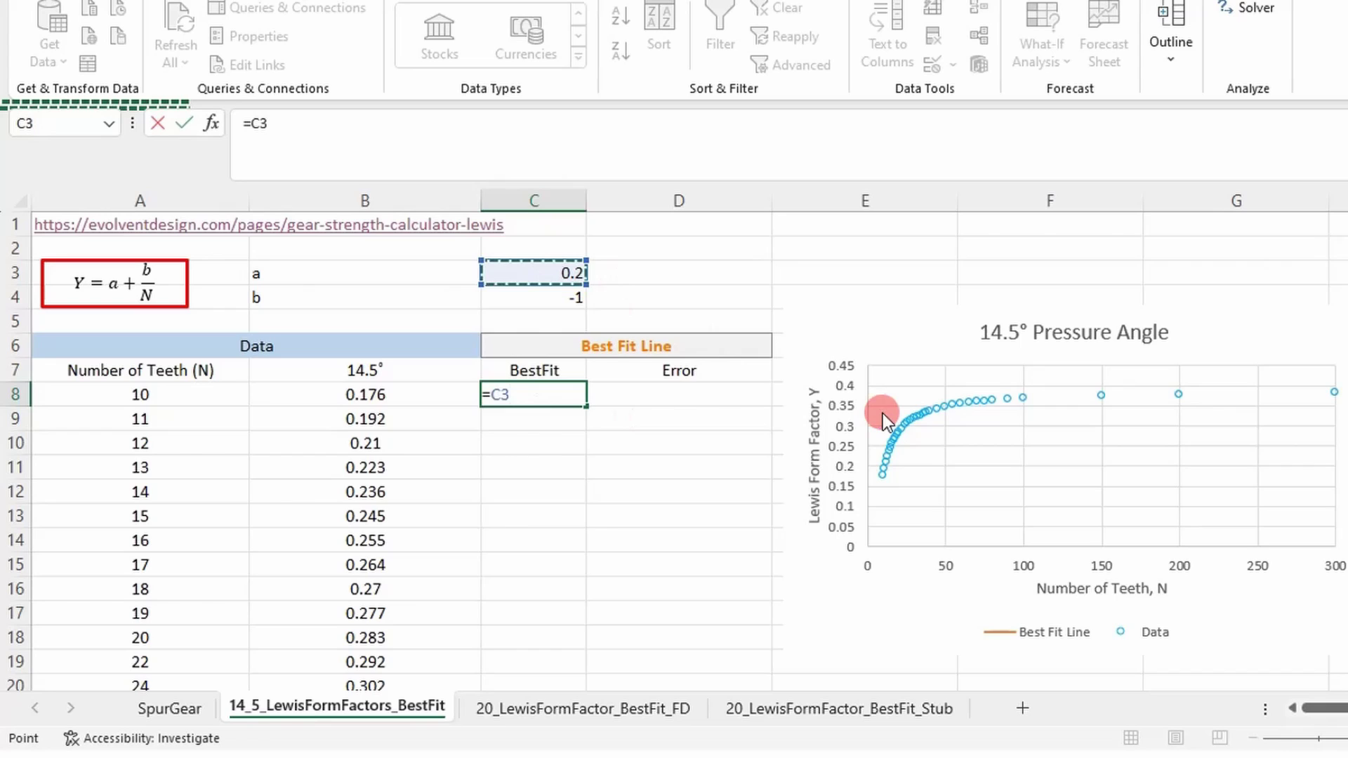
pyautogui.write('+')
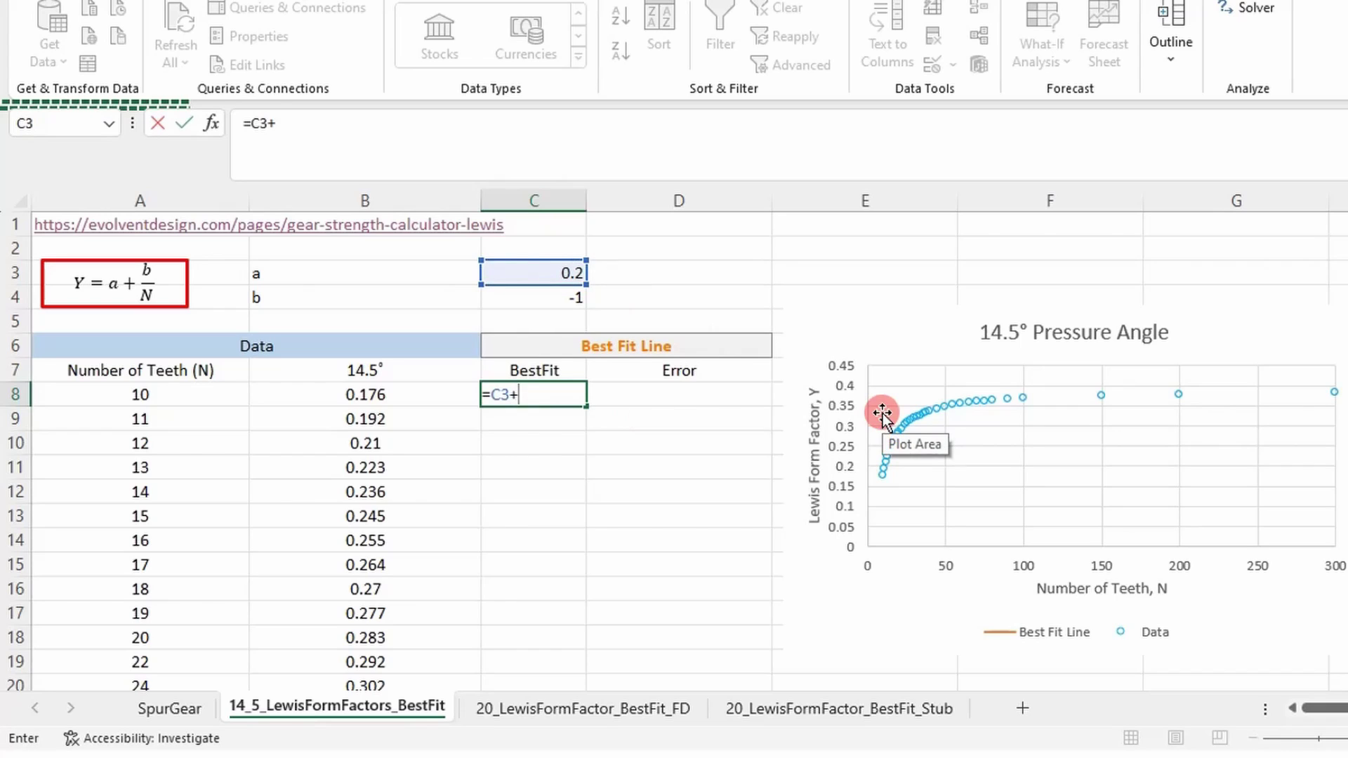
pyautogui.click(523, 294)
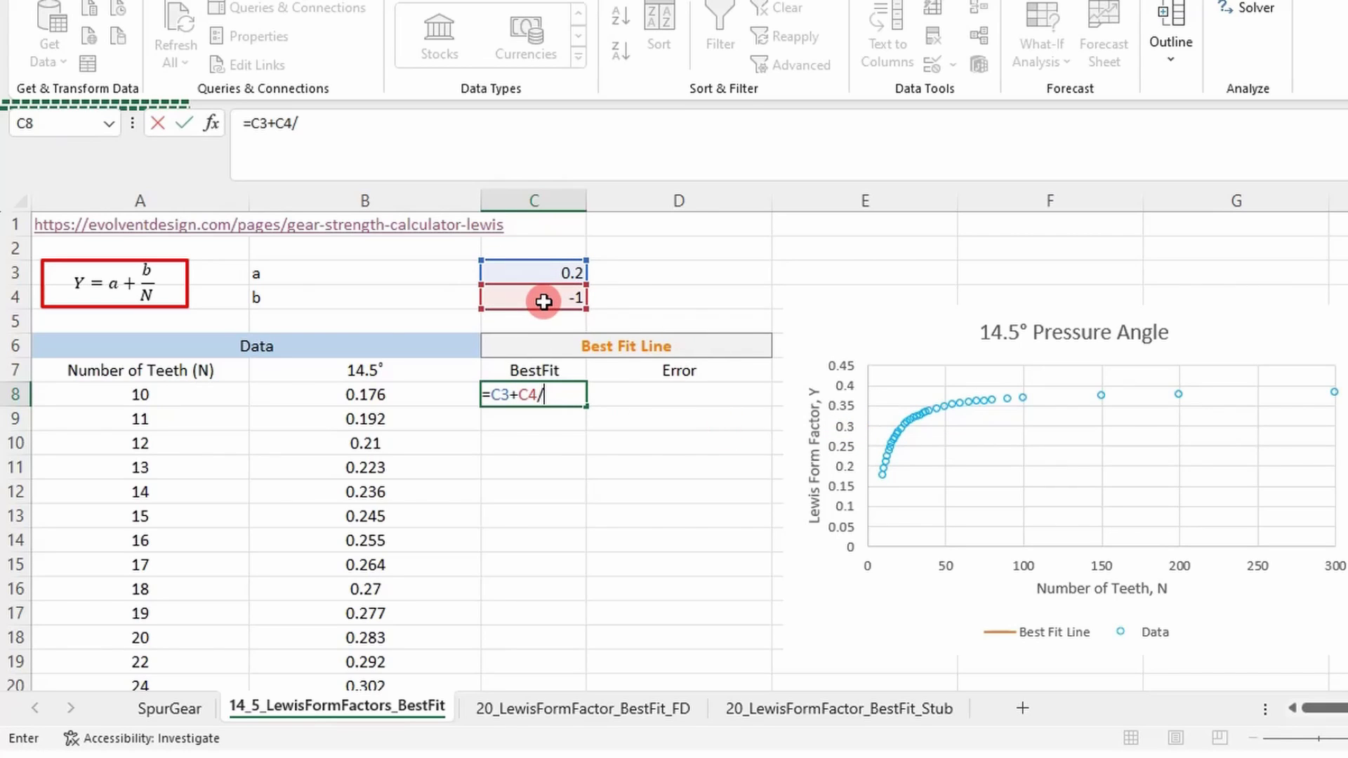
pyautogui.click(177, 393)
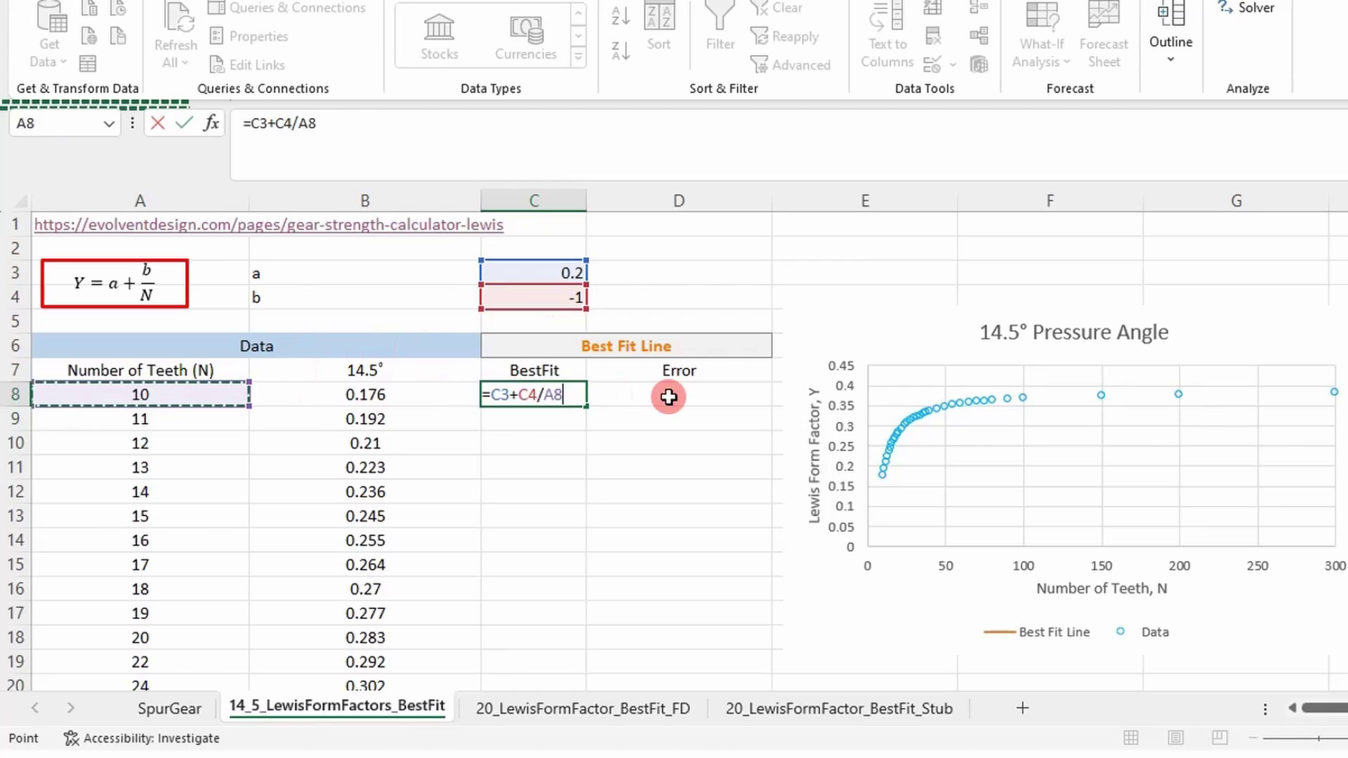
pyautogui.press('Return')
pyautogui.click(568, 396)
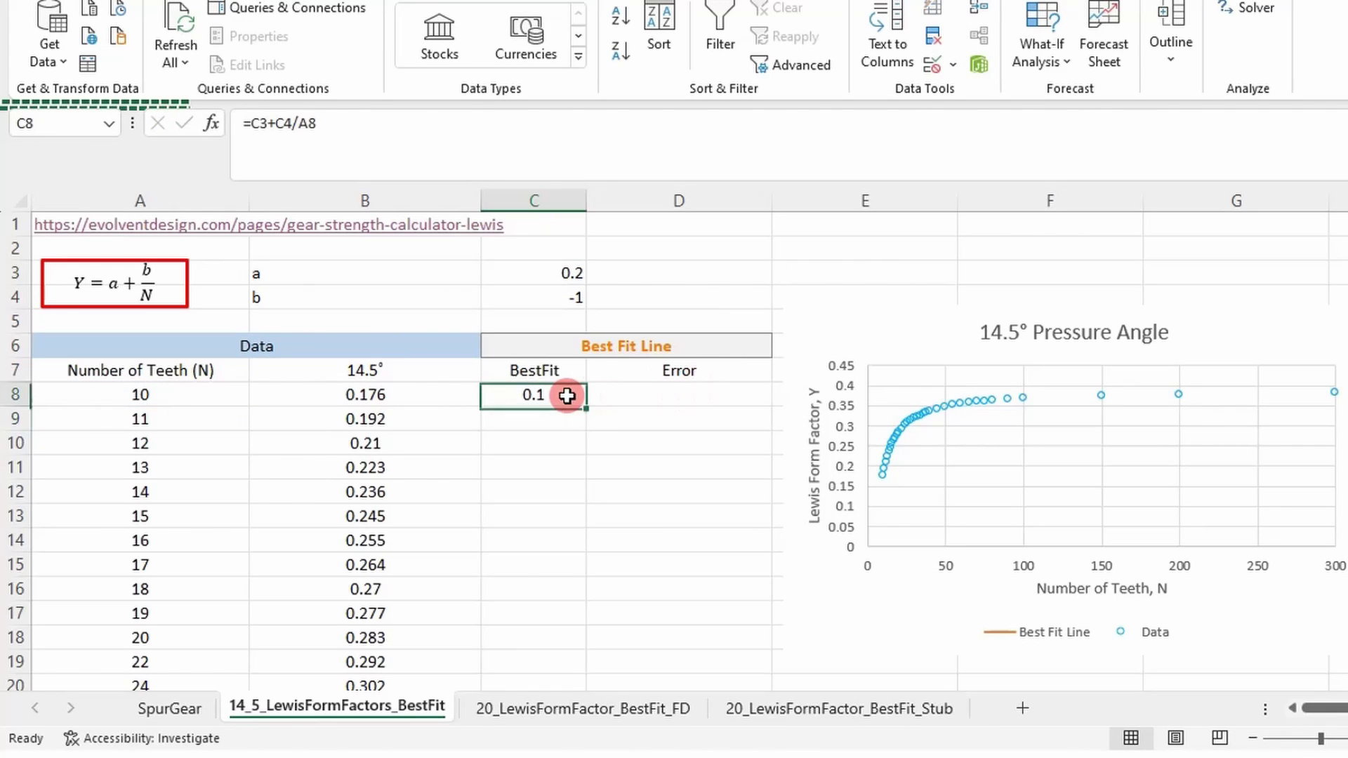
pyautogui.doubleClick(586, 407)
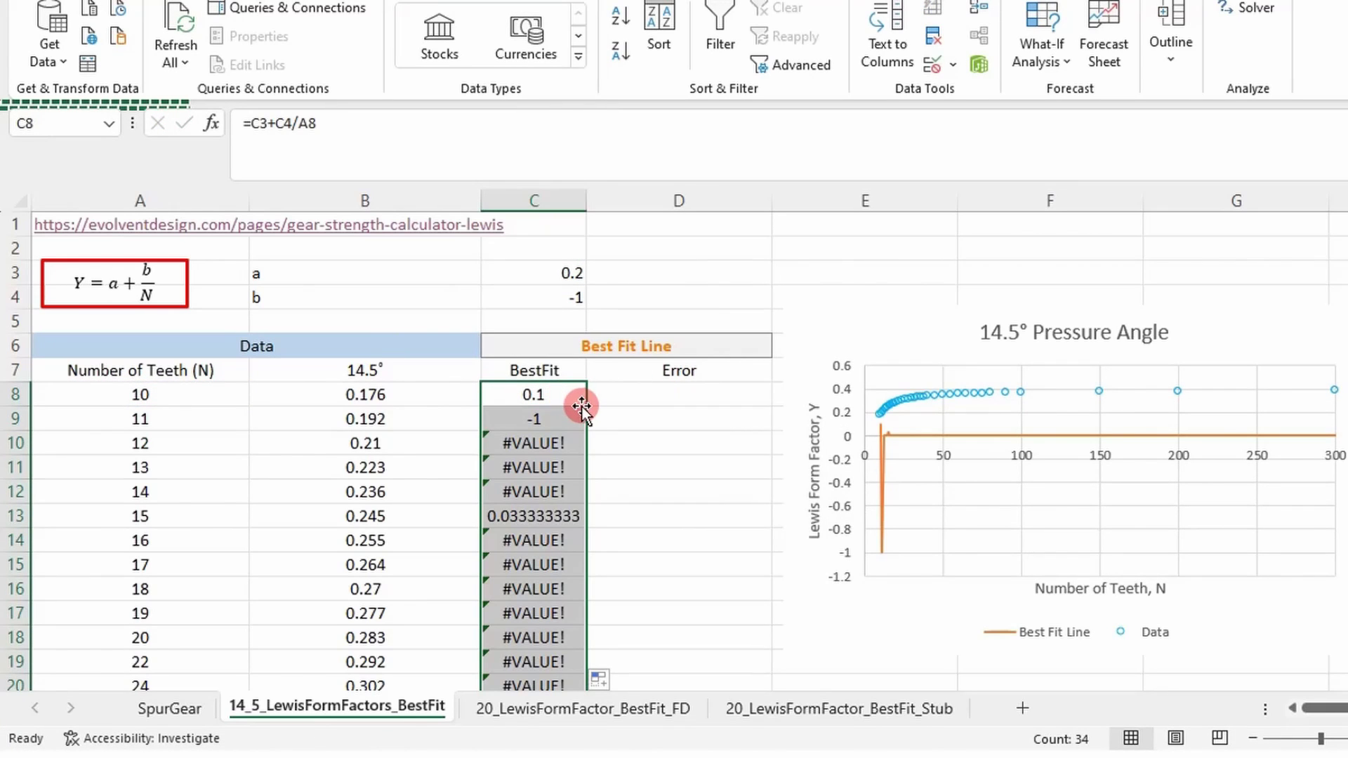
# Step: Make the a and b references absolute (=$C$3+$C$4/A8) and refill the BestFit column
pyautogui.doubleClick(553, 395)
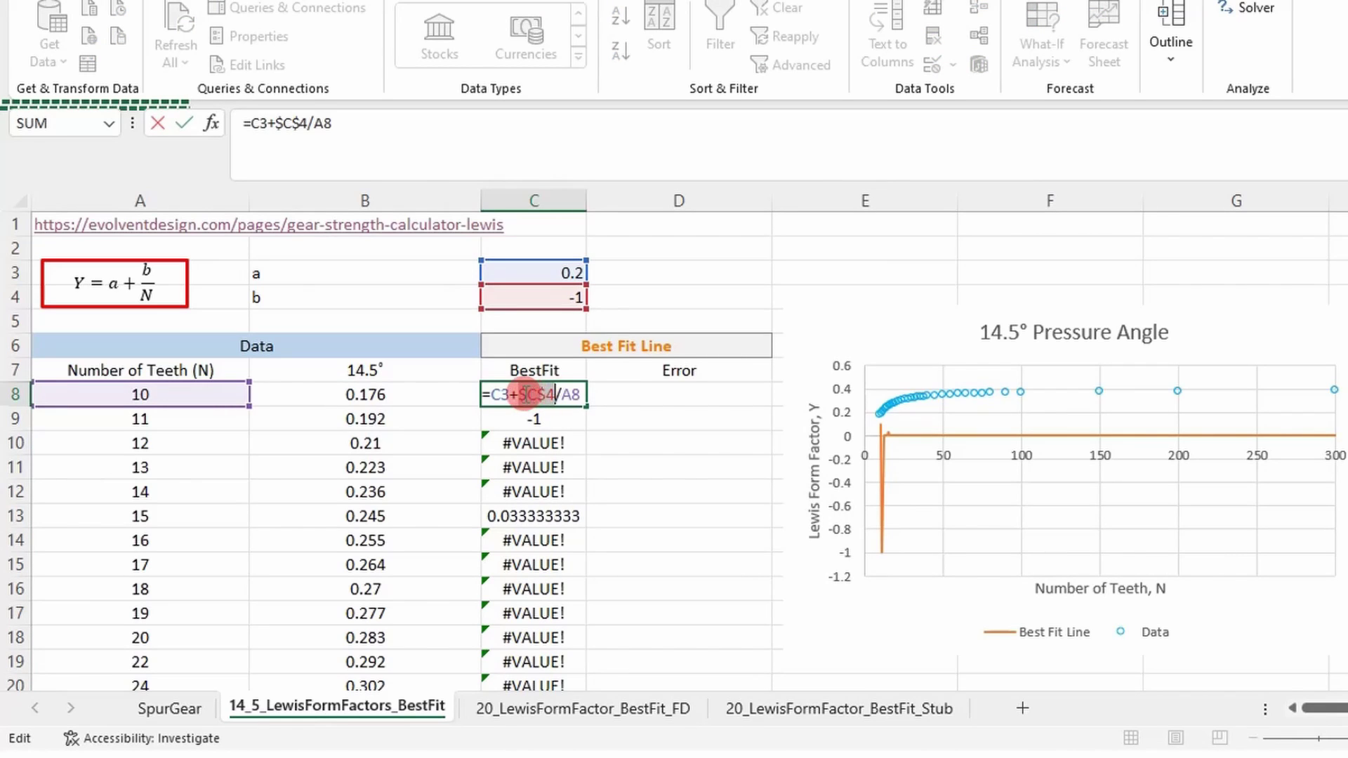
pyautogui.press('F4')
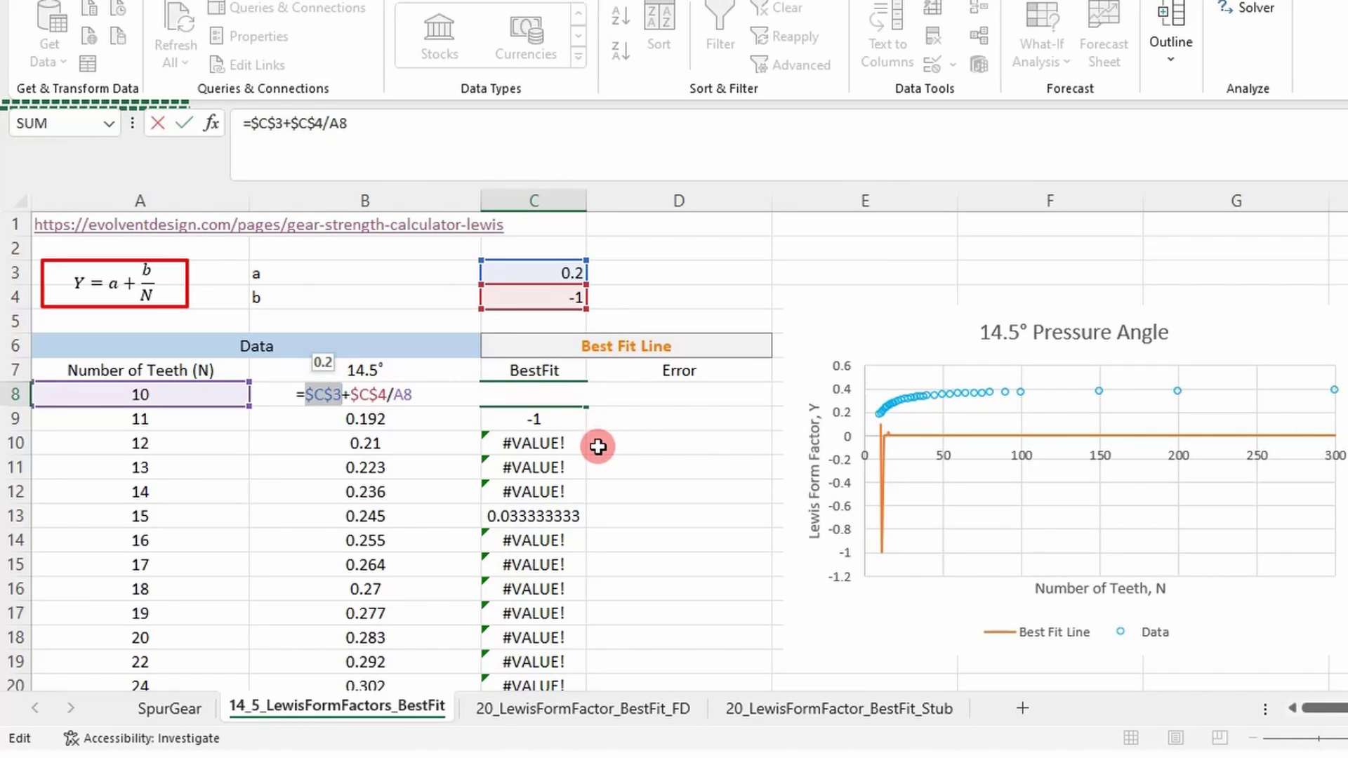
pyautogui.press('Return')
pyautogui.click(570, 395)
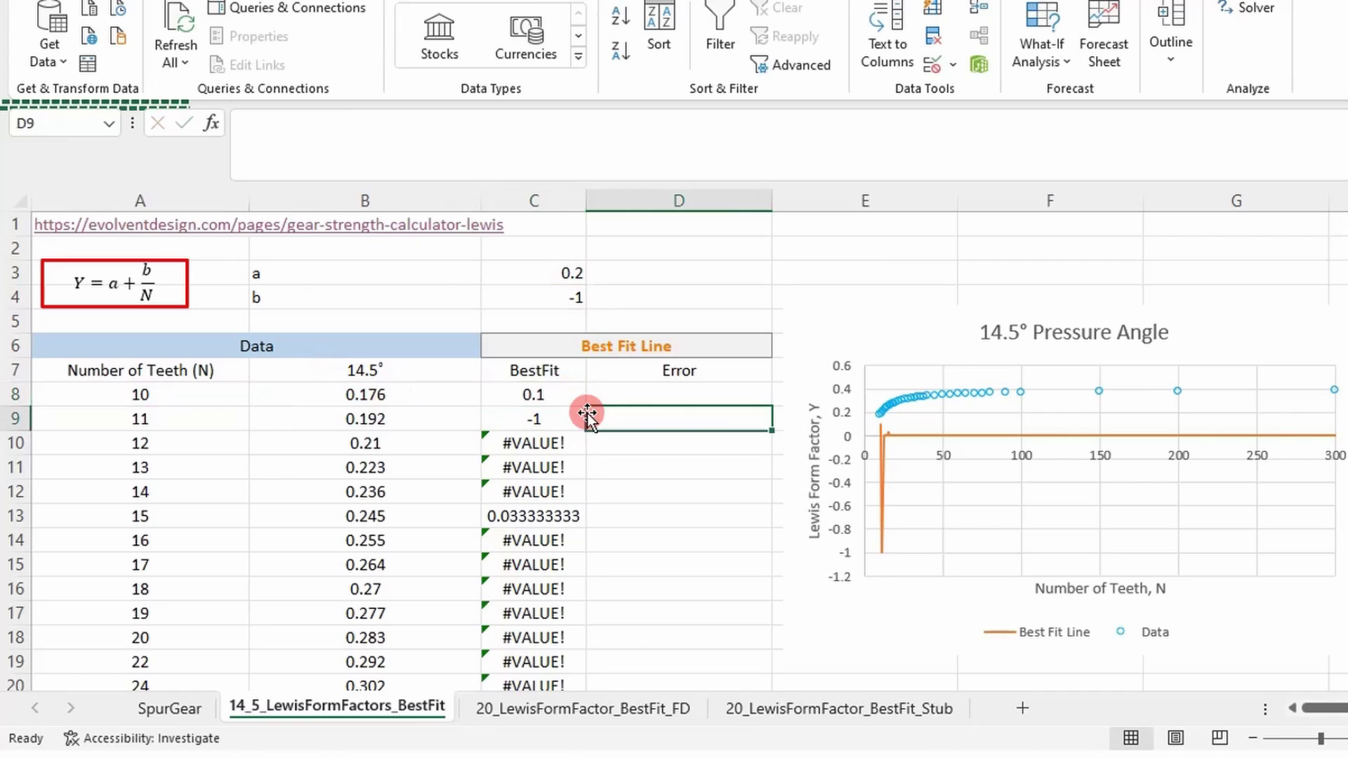
pyautogui.doubleClick(588, 405)
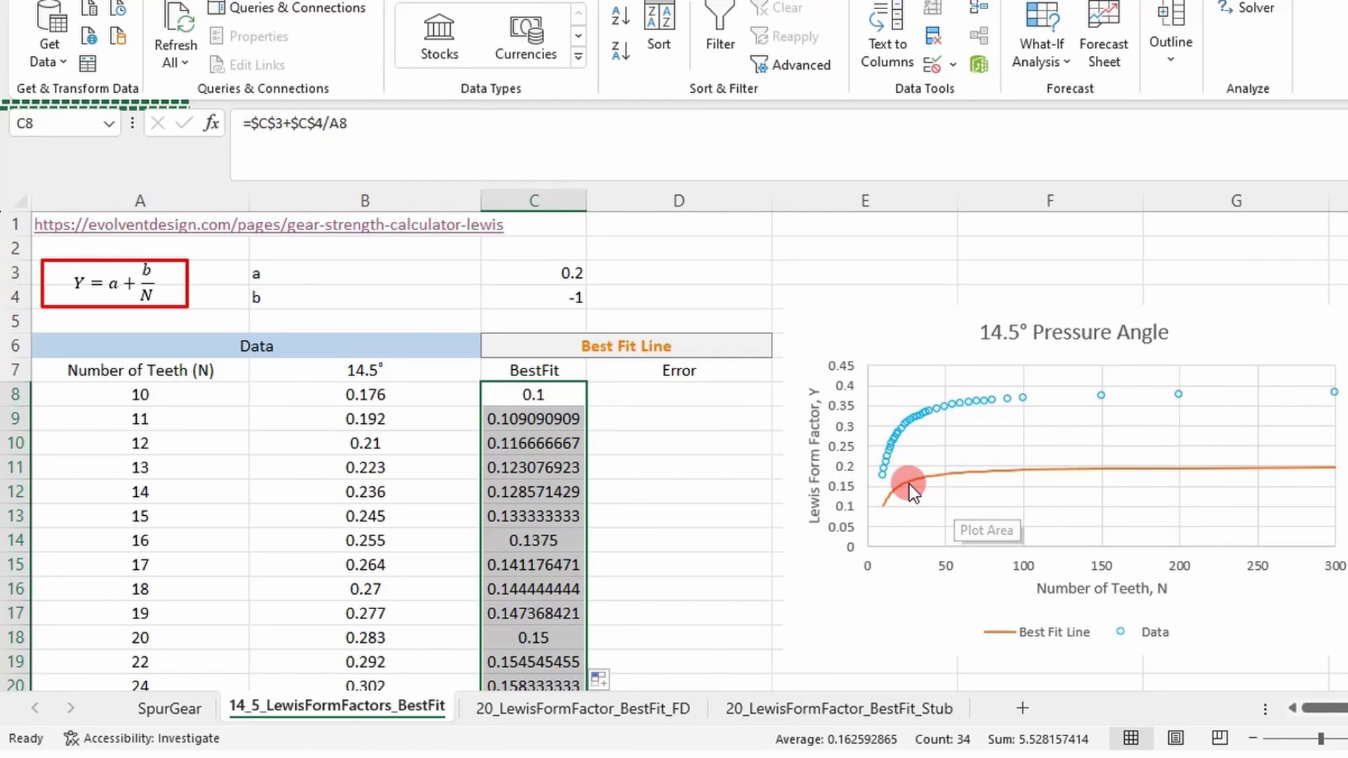
# Step: Enter =ABS(B8-C8)/B8 in D8 and fill it down the Error column
pyautogui.click(1023, 467)
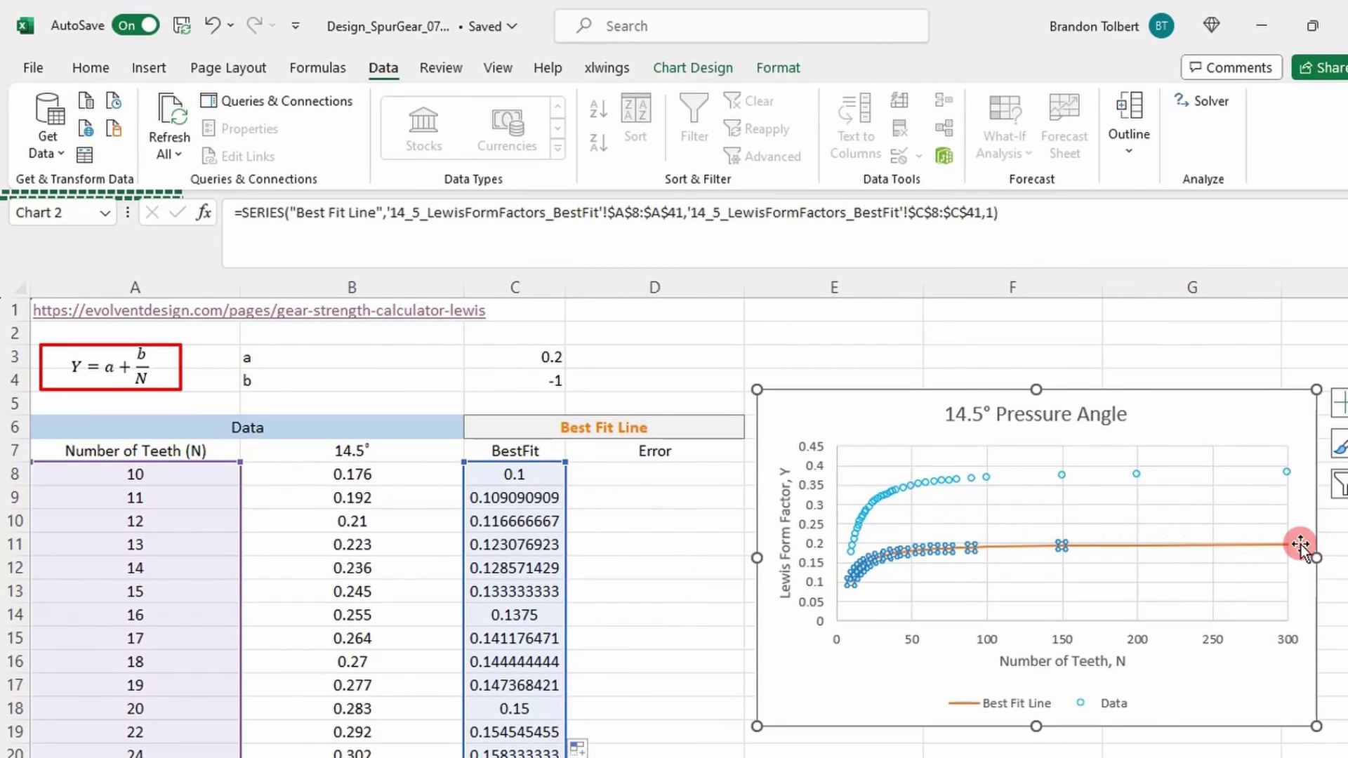
pyautogui.click(676, 358)
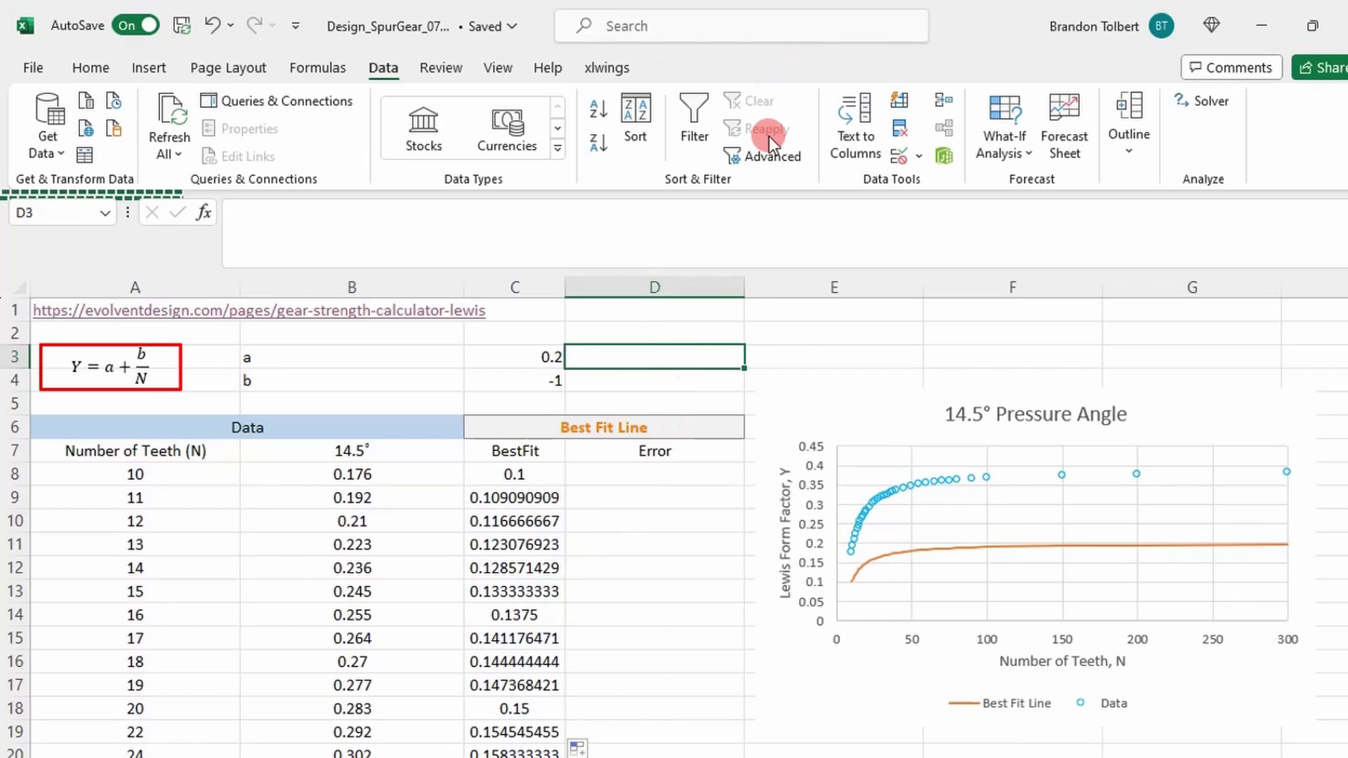
pyautogui.click(634, 466)
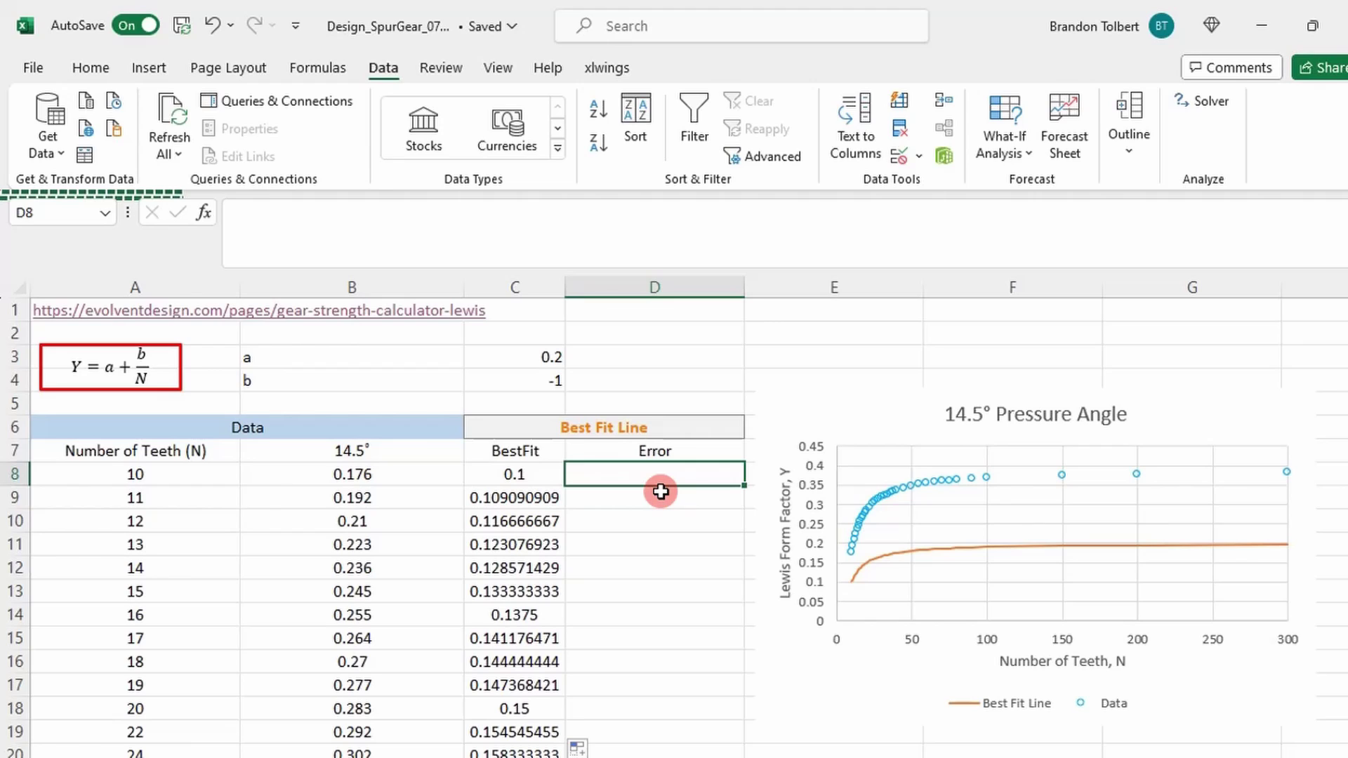
pyautogui.write('=')
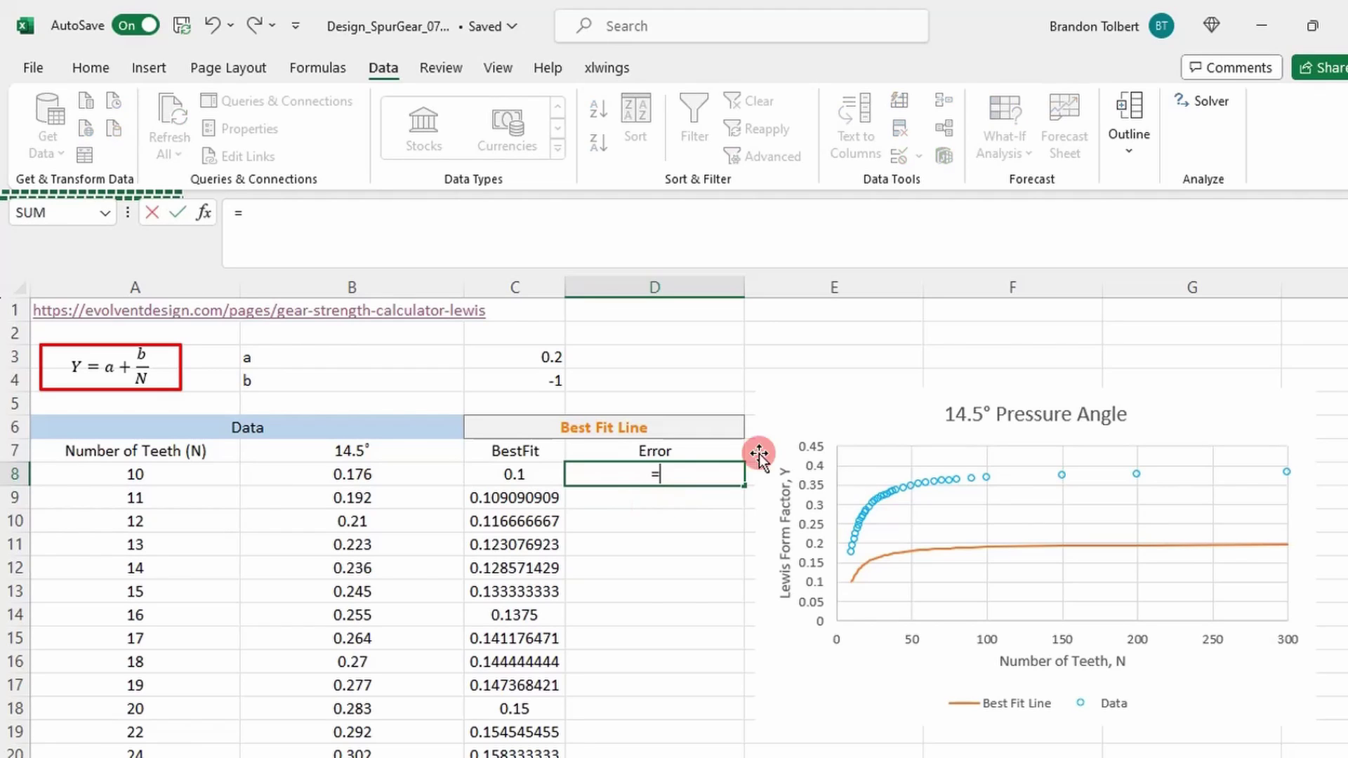
pyautogui.write('abs')
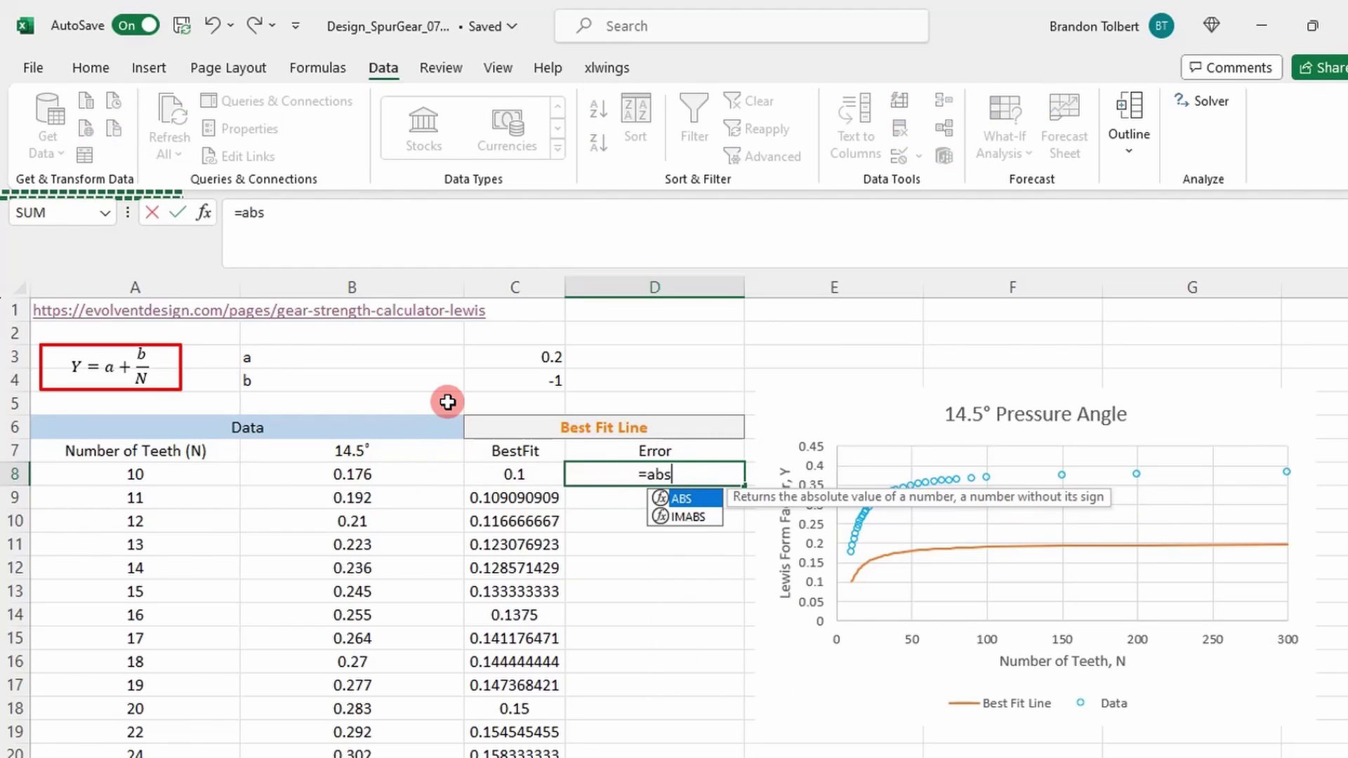
pyautogui.press('Tab')
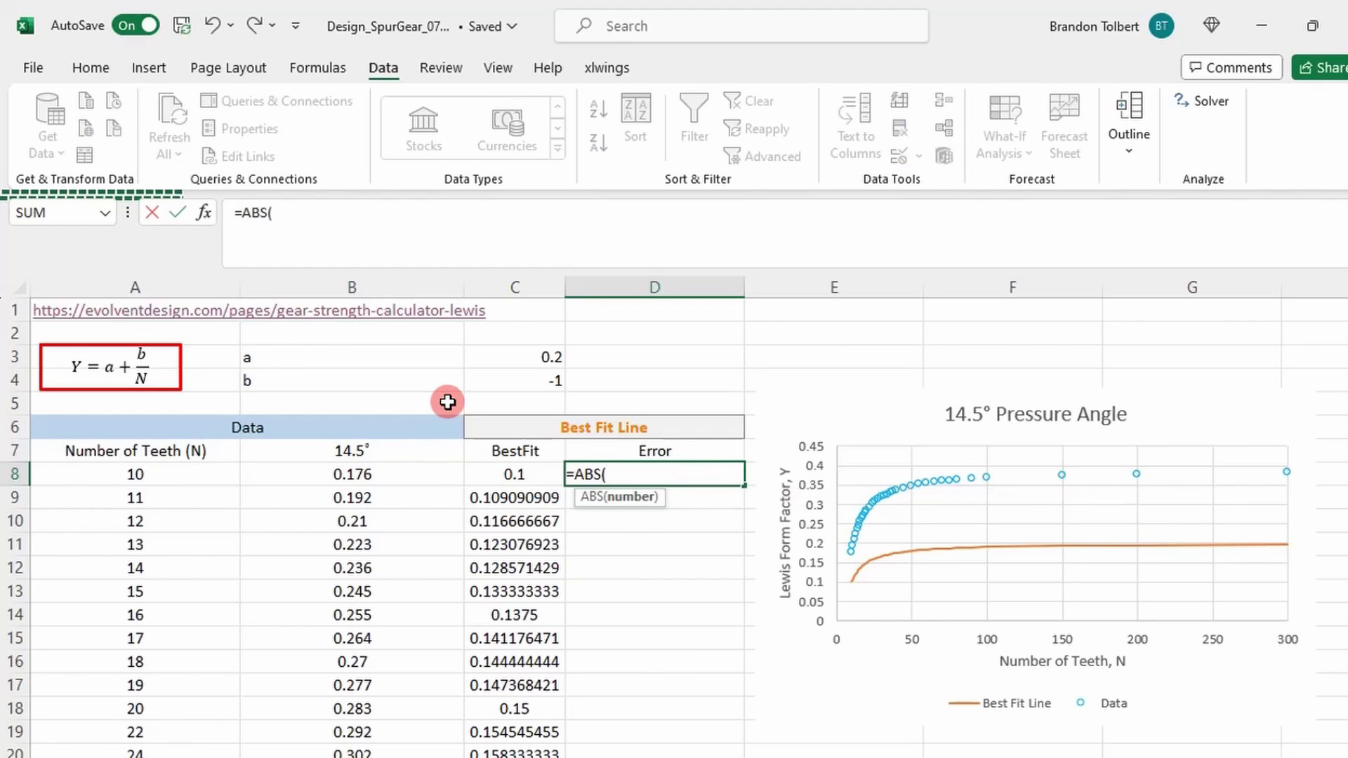
pyautogui.click(377, 471)
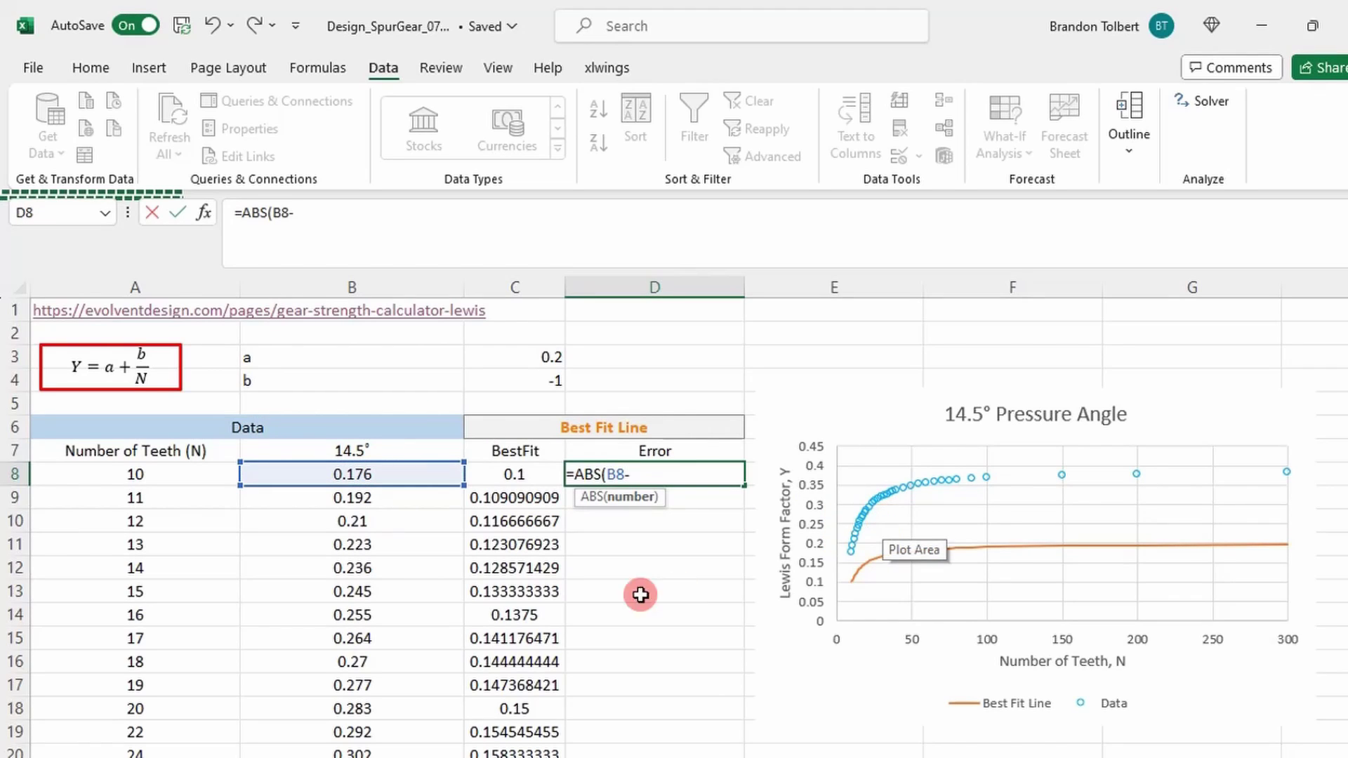
pyautogui.click(518, 474)
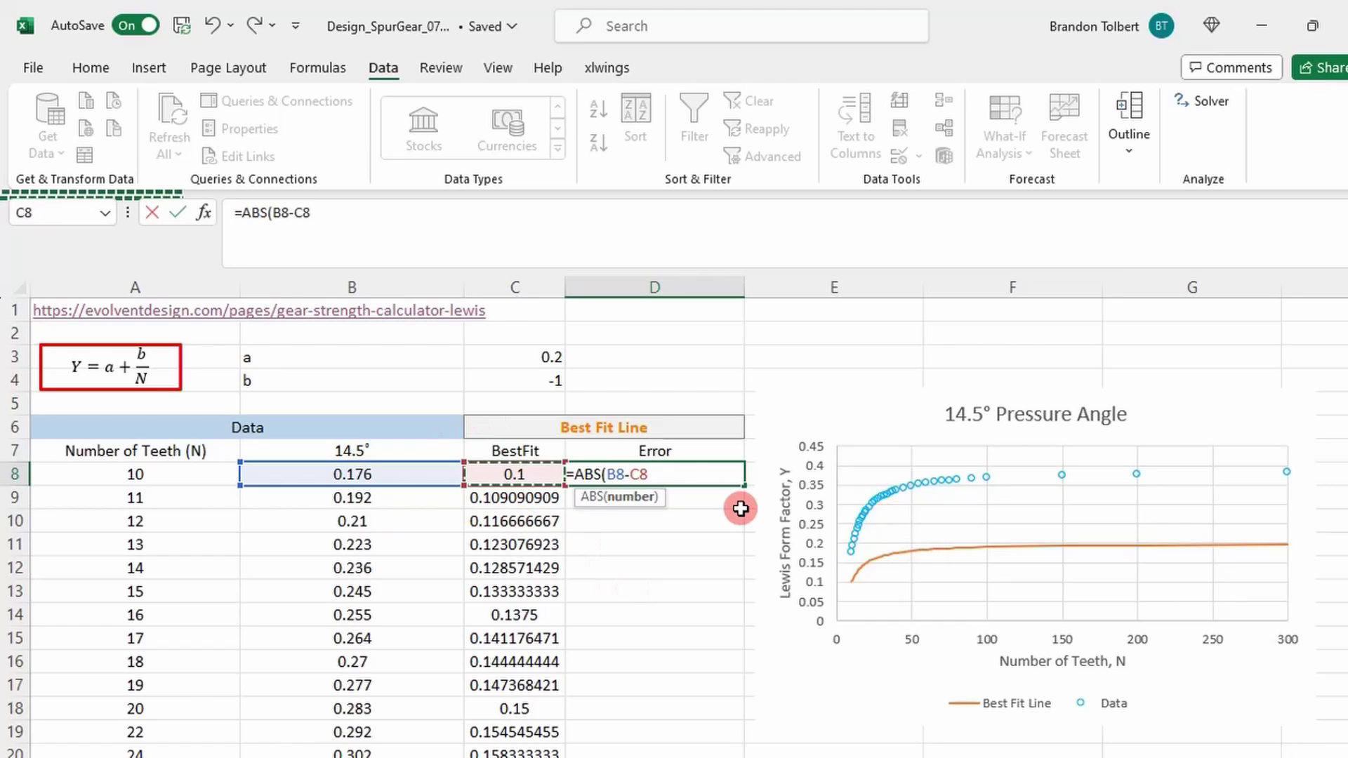
pyautogui.write(')/')
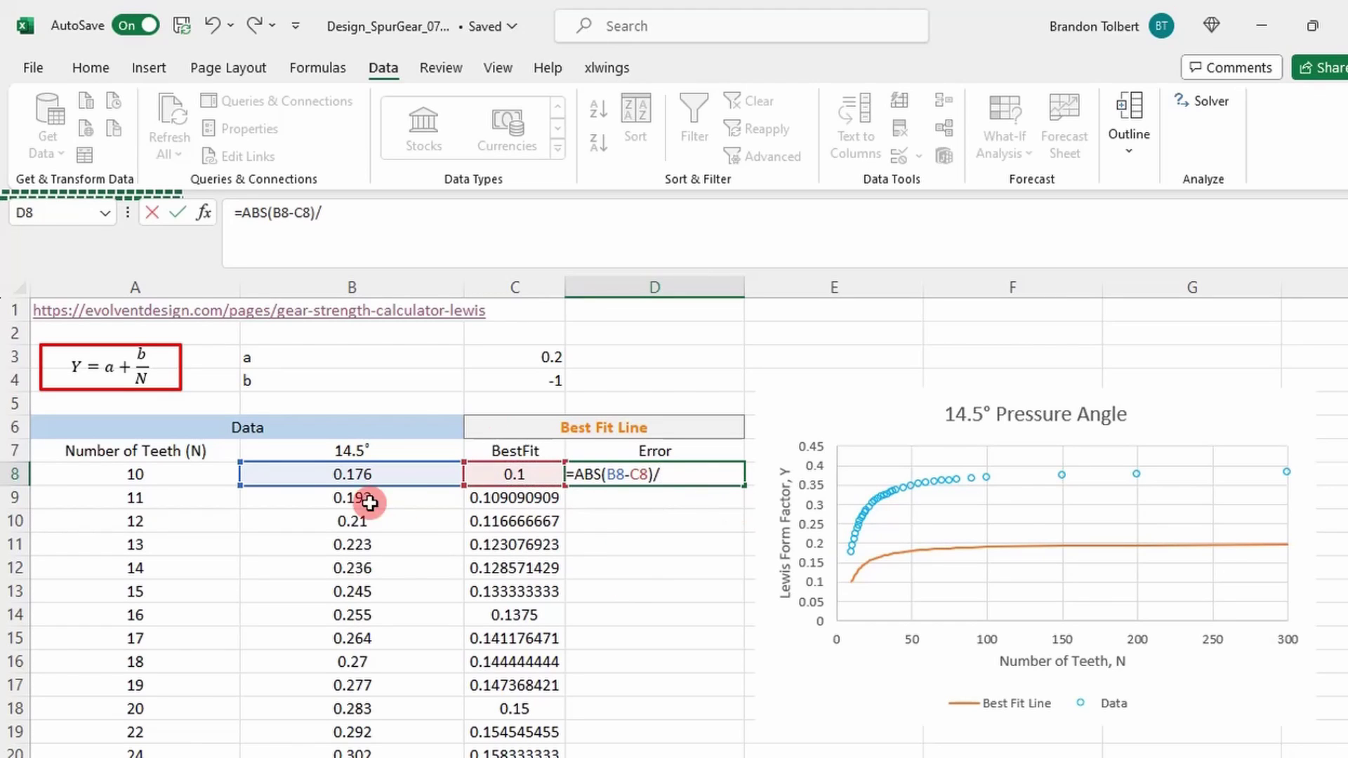
pyautogui.click(344, 475)
pyautogui.press('Return')
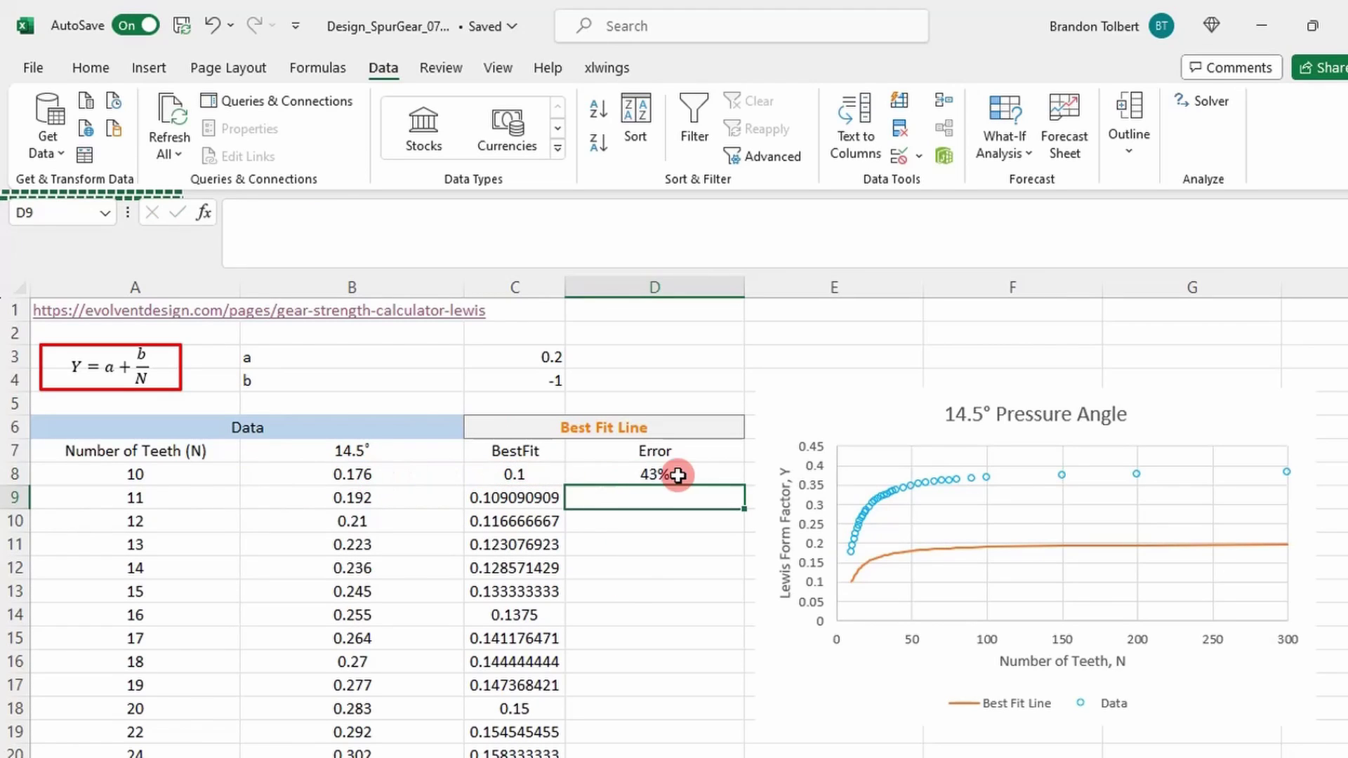
pyautogui.click(680, 474)
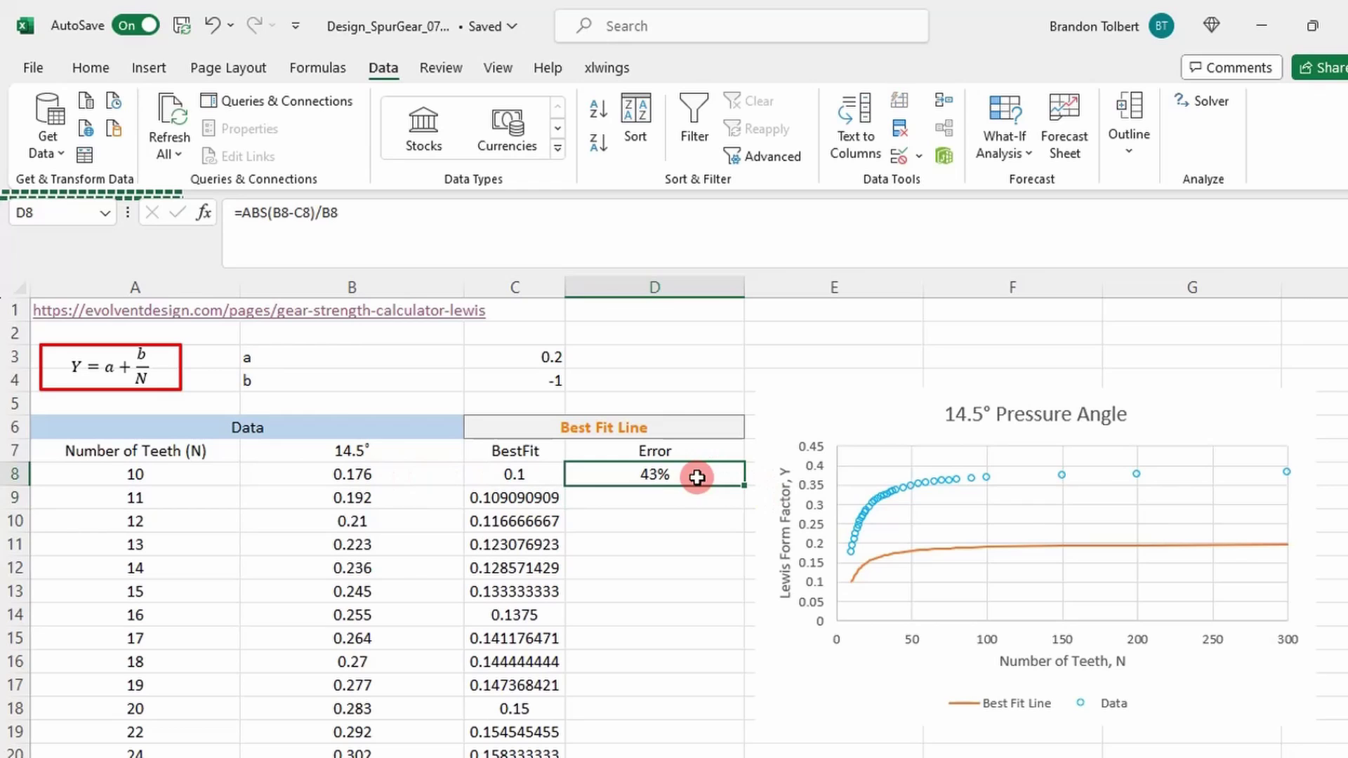
pyautogui.doubleClick(746, 484)
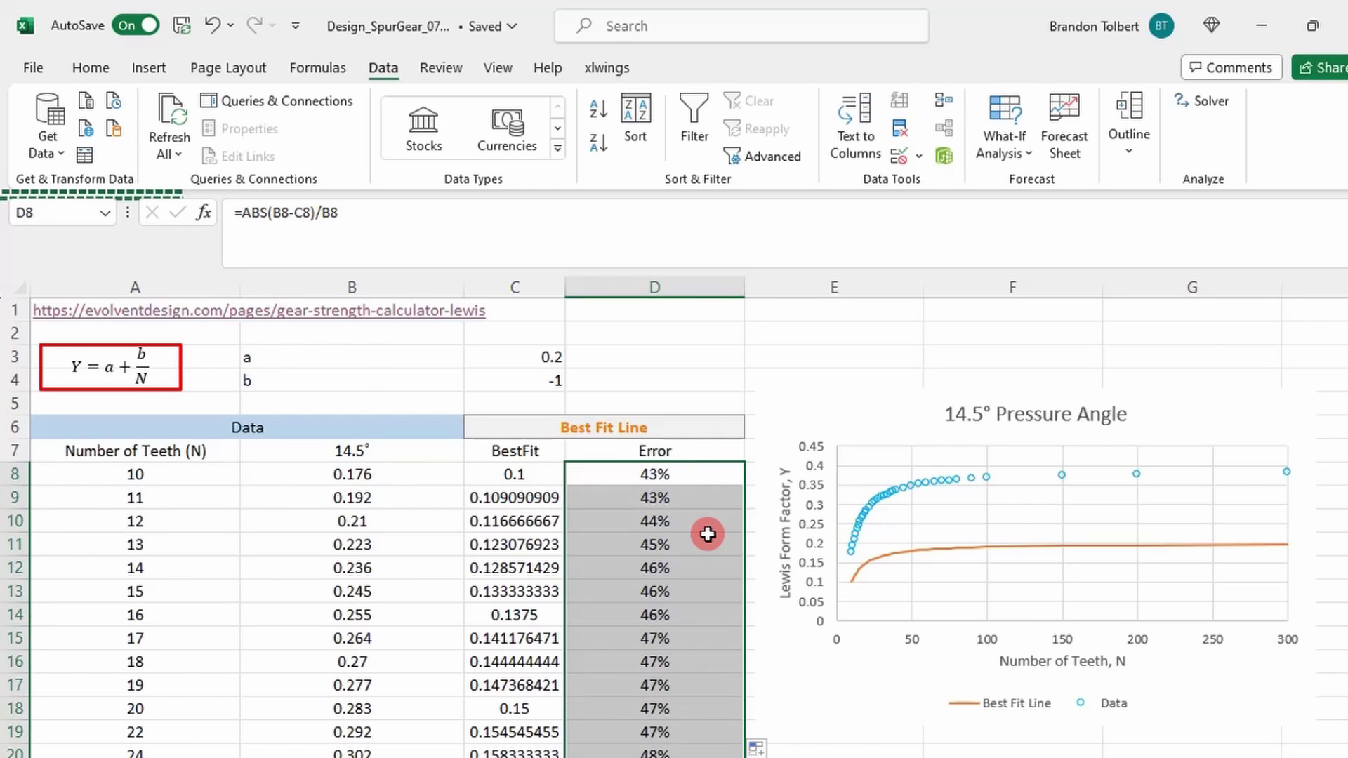
# Step: Check the Total error =SUM(D8:D41) in D42, about 1603%
pyautogui.scroll(-11, 707, 534)
pyautogui.click(665, 512)
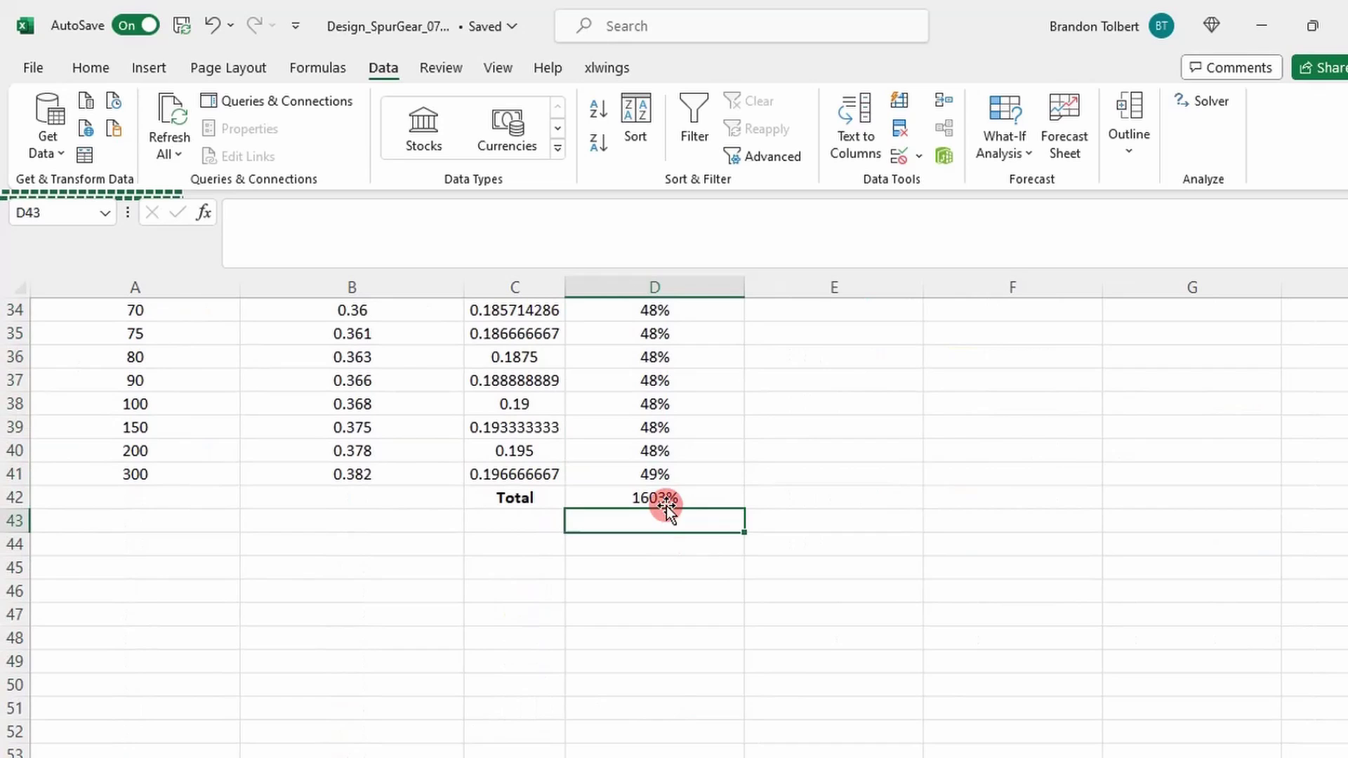
pyautogui.click(664, 499)
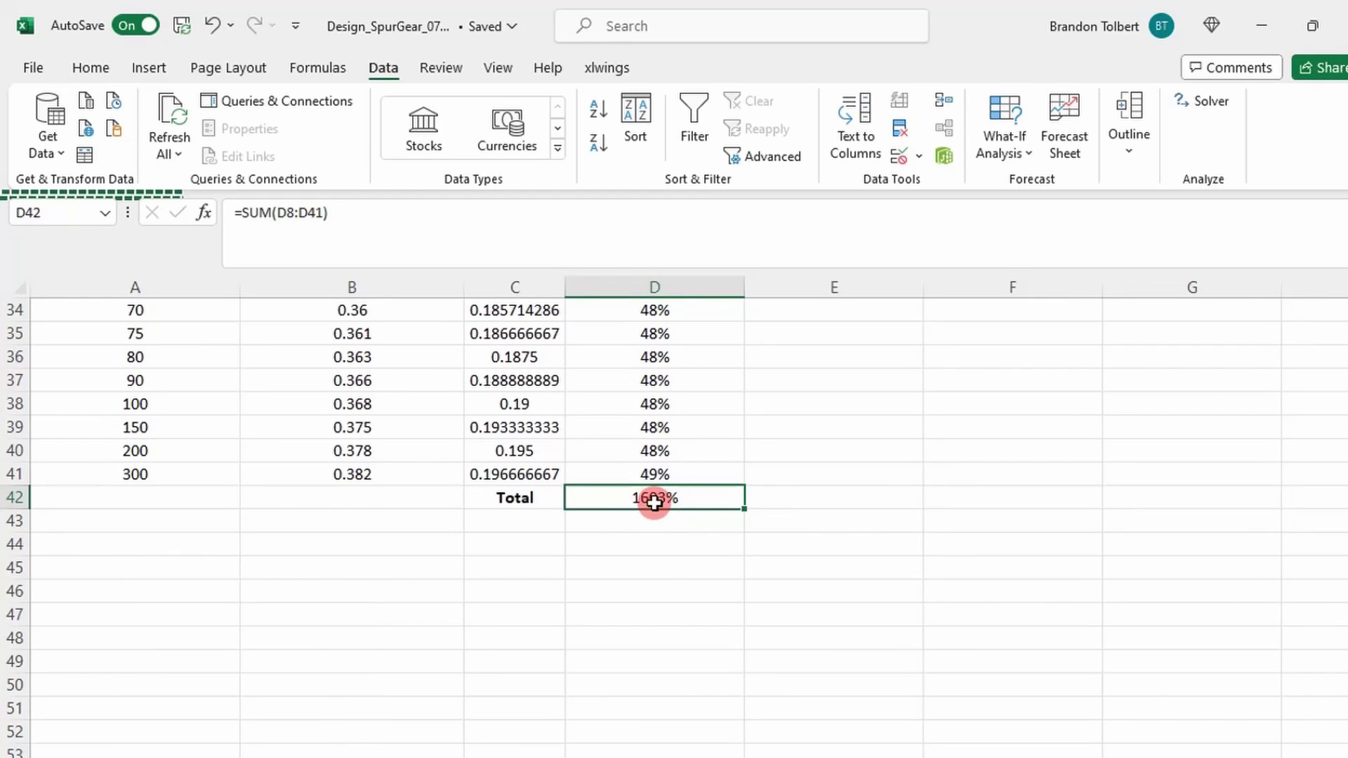
pyautogui.scroll(11, 699, 495)
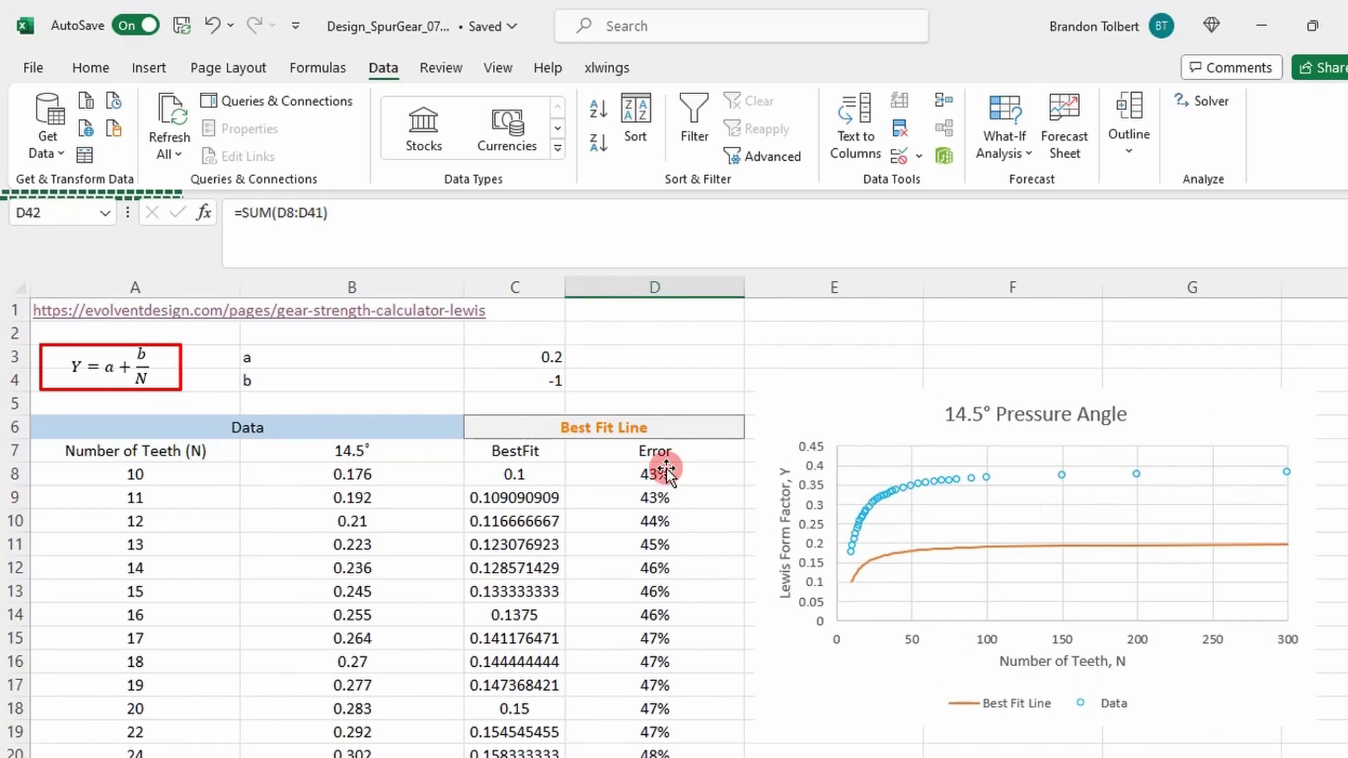
# Step: Try b = -1.5 and a = 0.5 in the coefficient cells
pyautogui.click(539, 379)
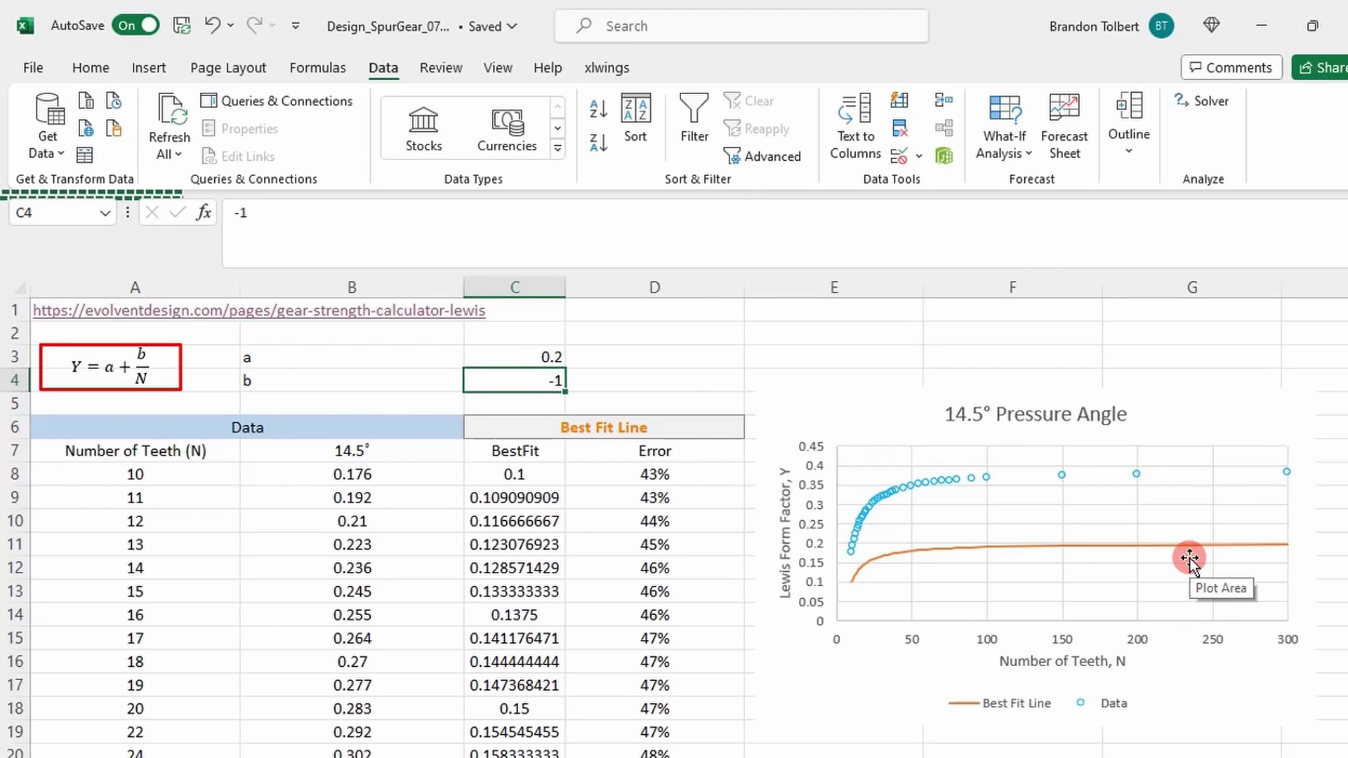
pyautogui.write('-1.')
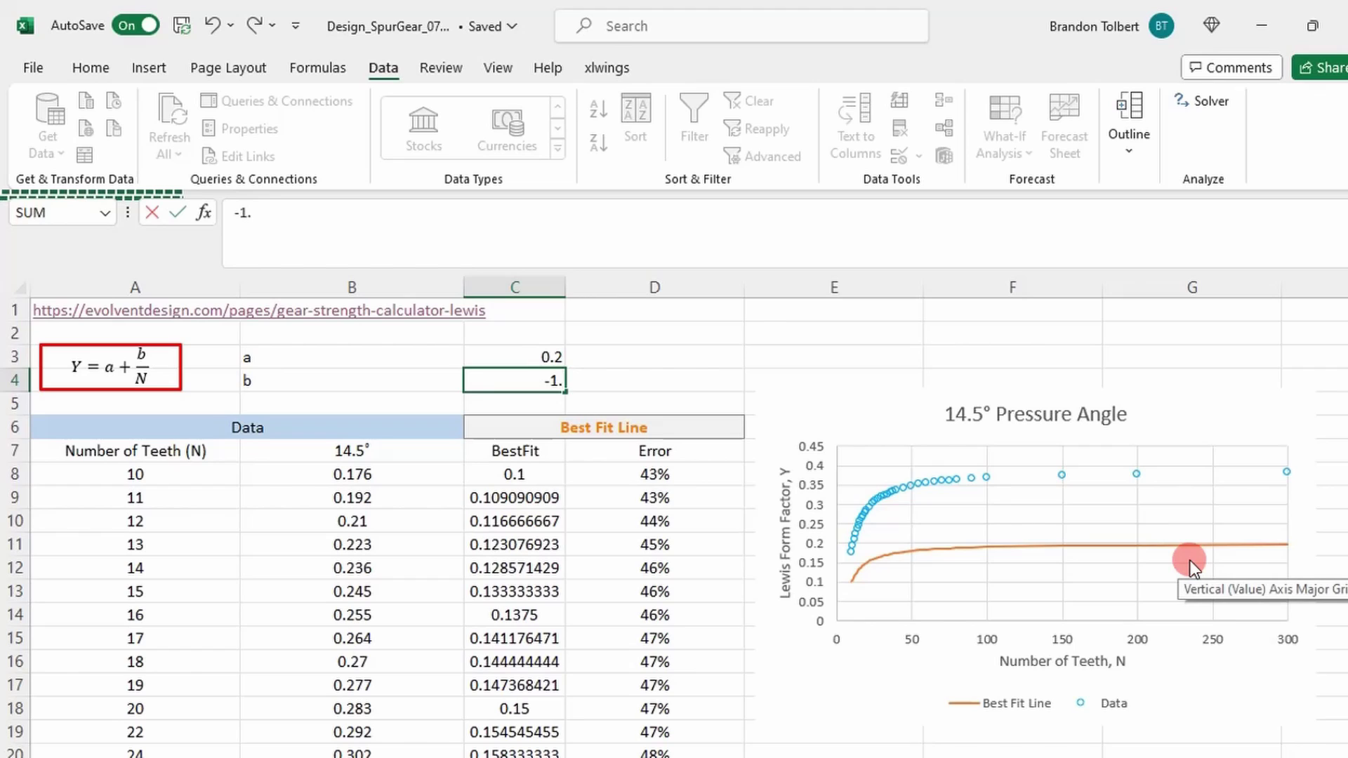
pyautogui.write('5')
pyautogui.press('Return')
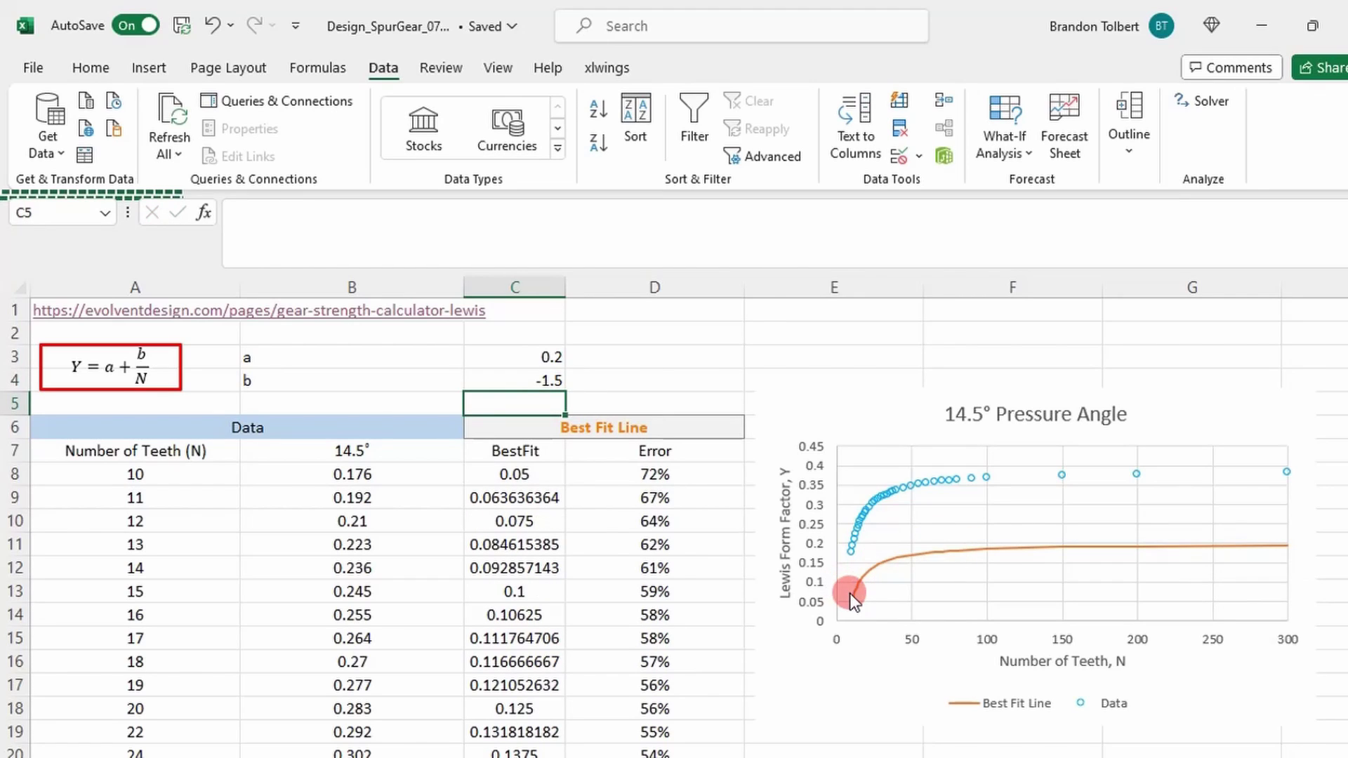
pyautogui.click(539, 355)
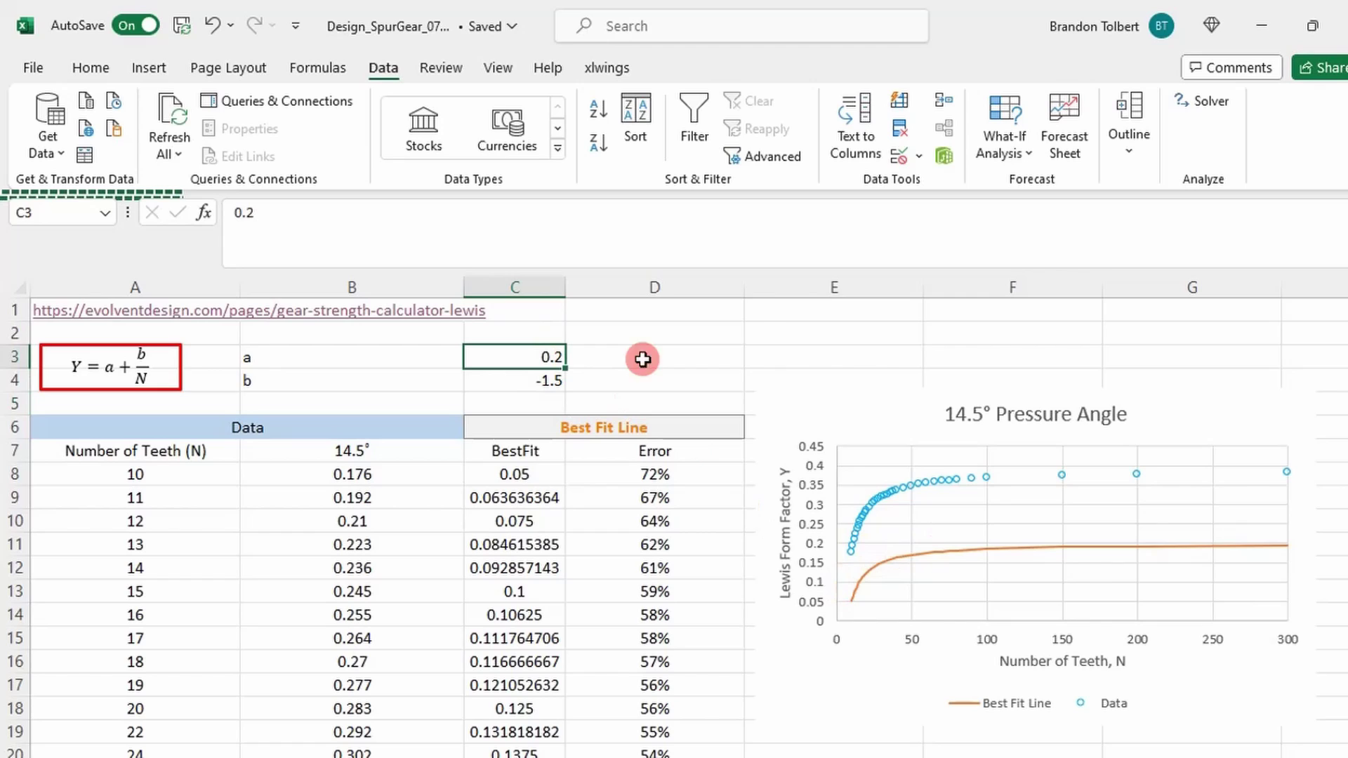
pyautogui.write('.5')
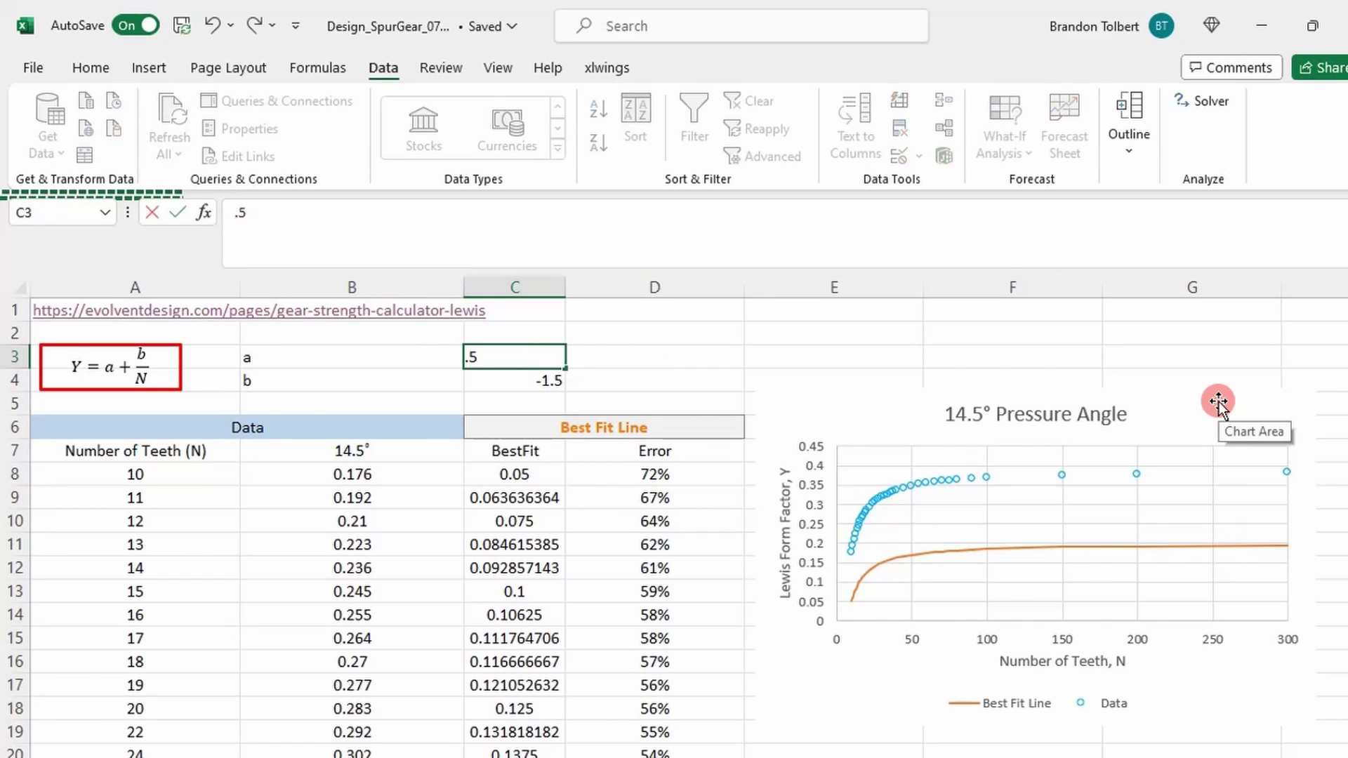
pyautogui.press('Return')
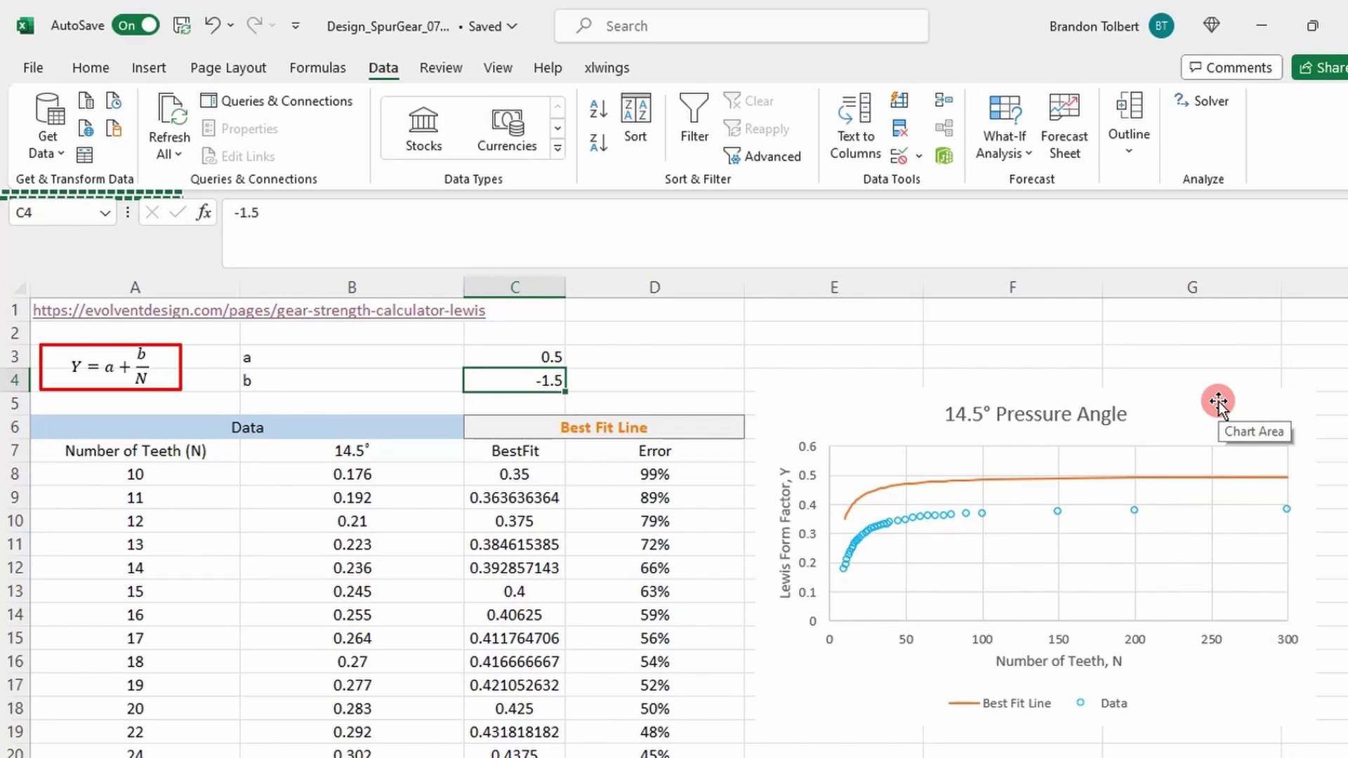
# Step: Settle on a = 0.4, after trying 0.3, and b = -2
pyautogui.click(537, 356)
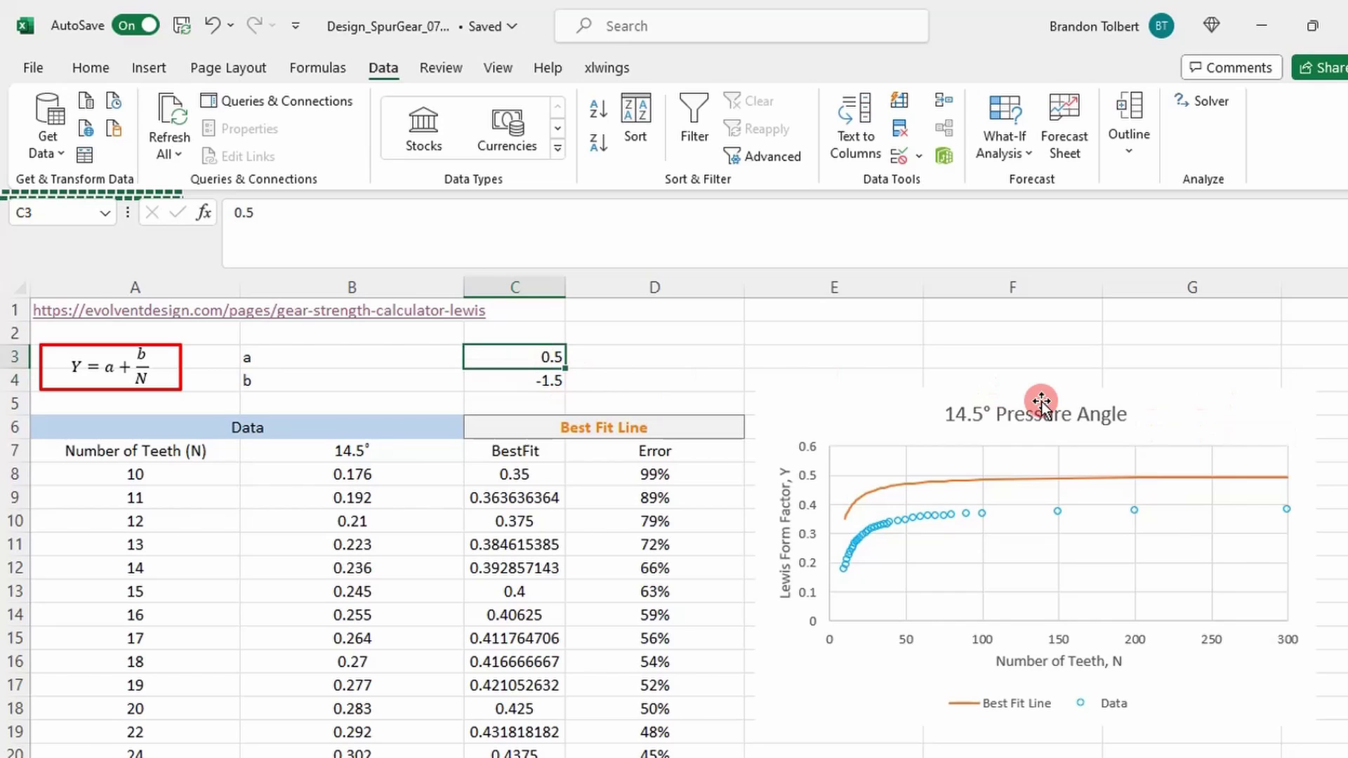
pyautogui.write('.3')
pyautogui.press('Return')
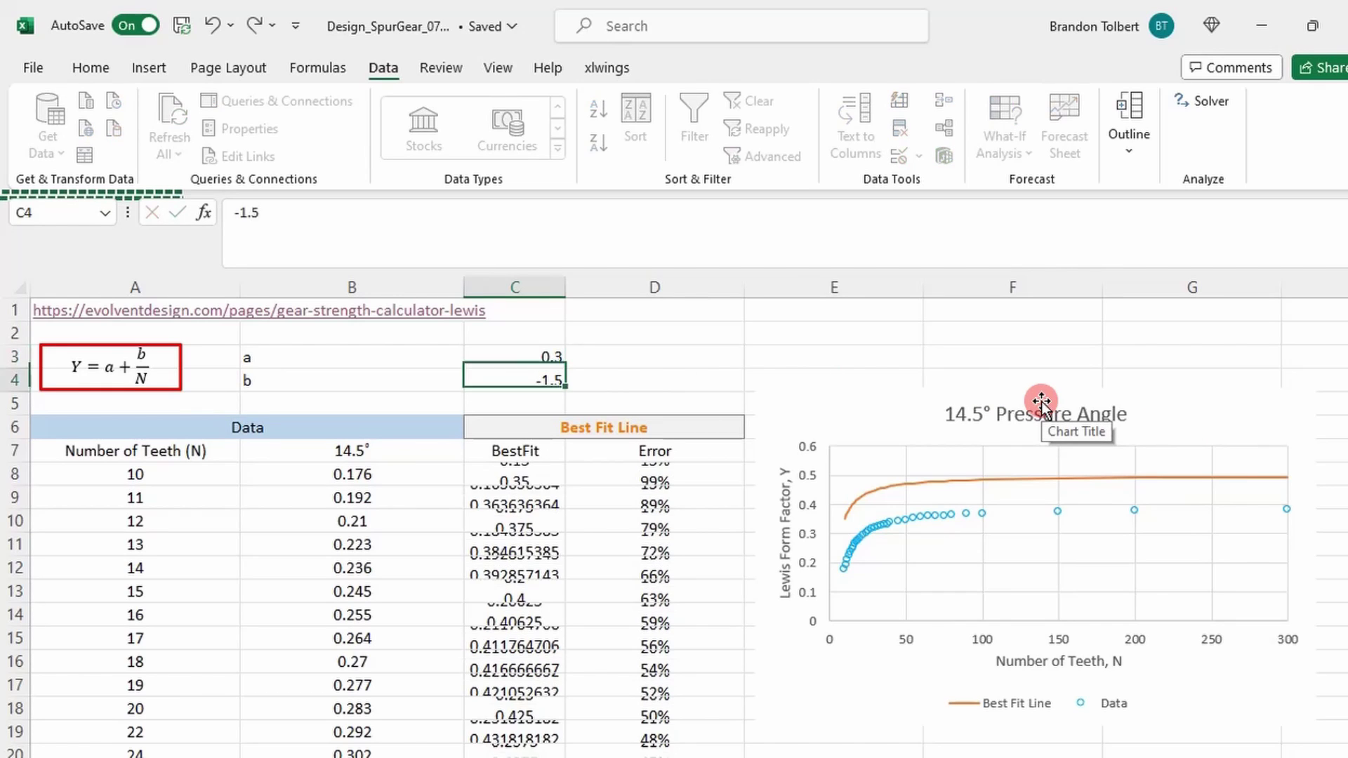
pyautogui.click(556, 362)
pyautogui.write('.4')
pyautogui.press('Return')
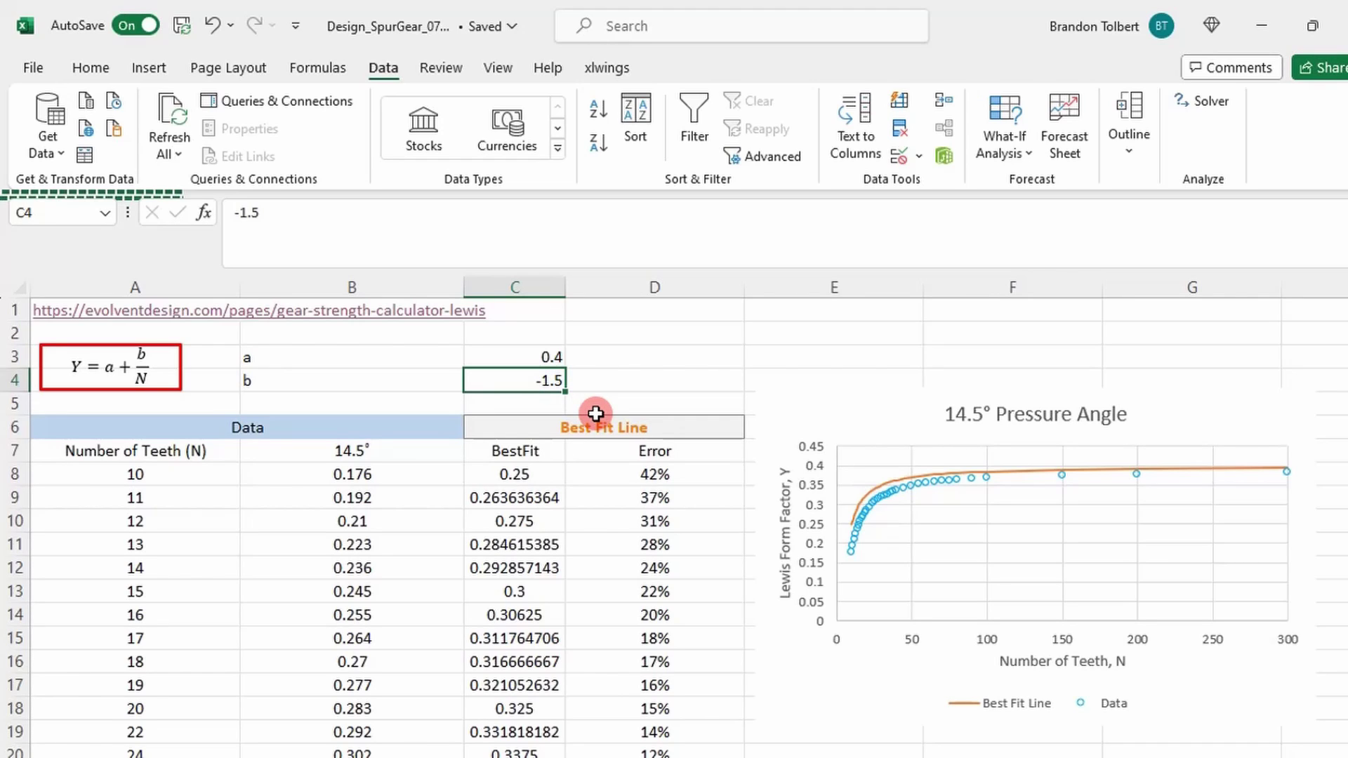
pyautogui.write('-')
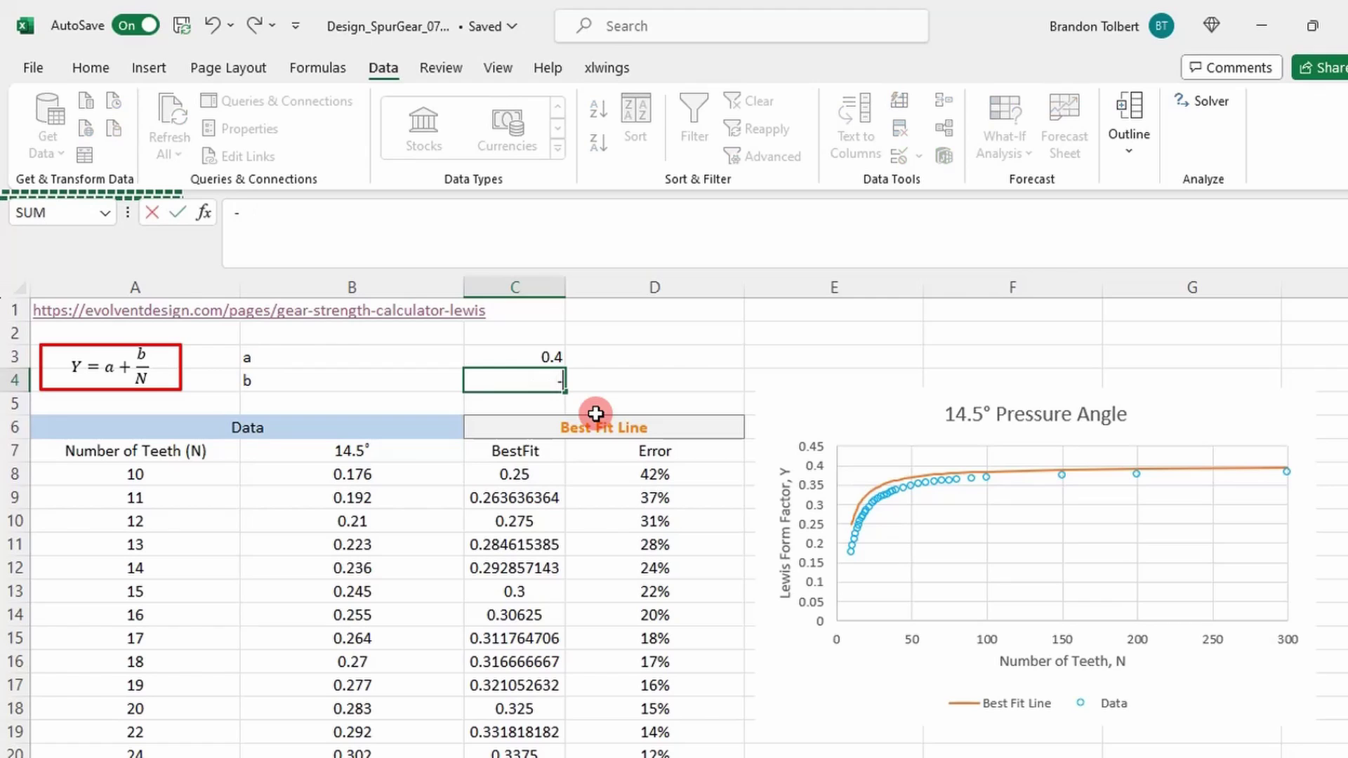
pyautogui.write('2')
pyautogui.press('Return')
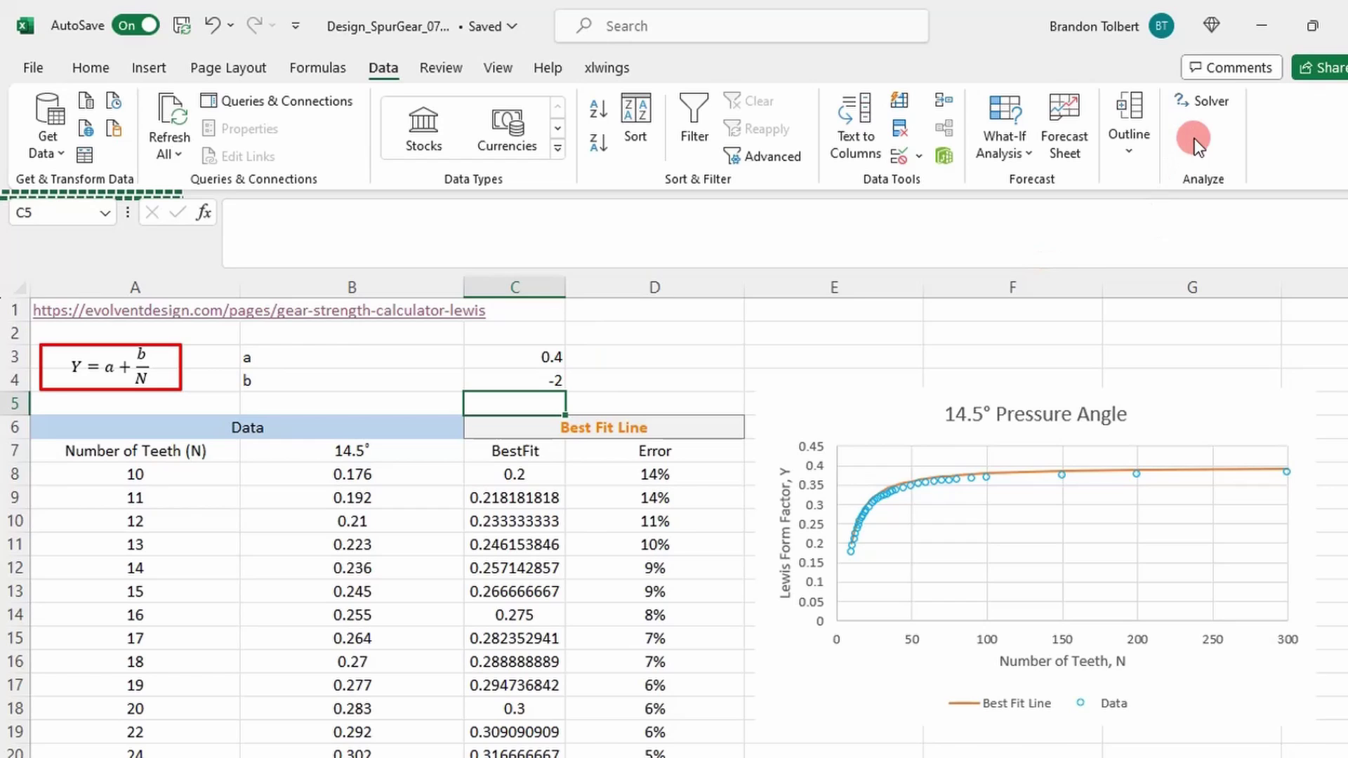
# Step: Run Solver minimising D42 by changing C3:C4 and keep the result a≈0.39, b≈-2.16
pyautogui.click(1202, 112)
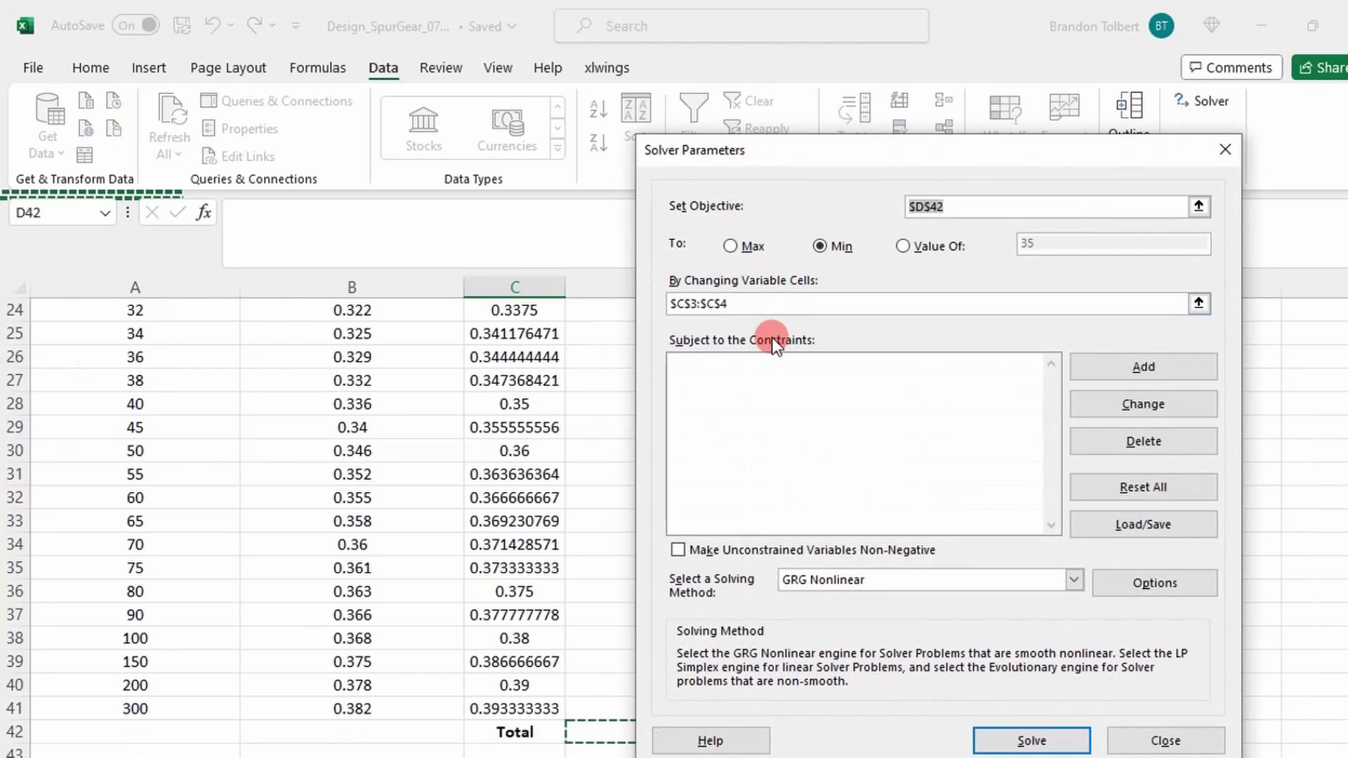
pyautogui.moveTo(824, 157); pyautogui.dragTo(863, 99)
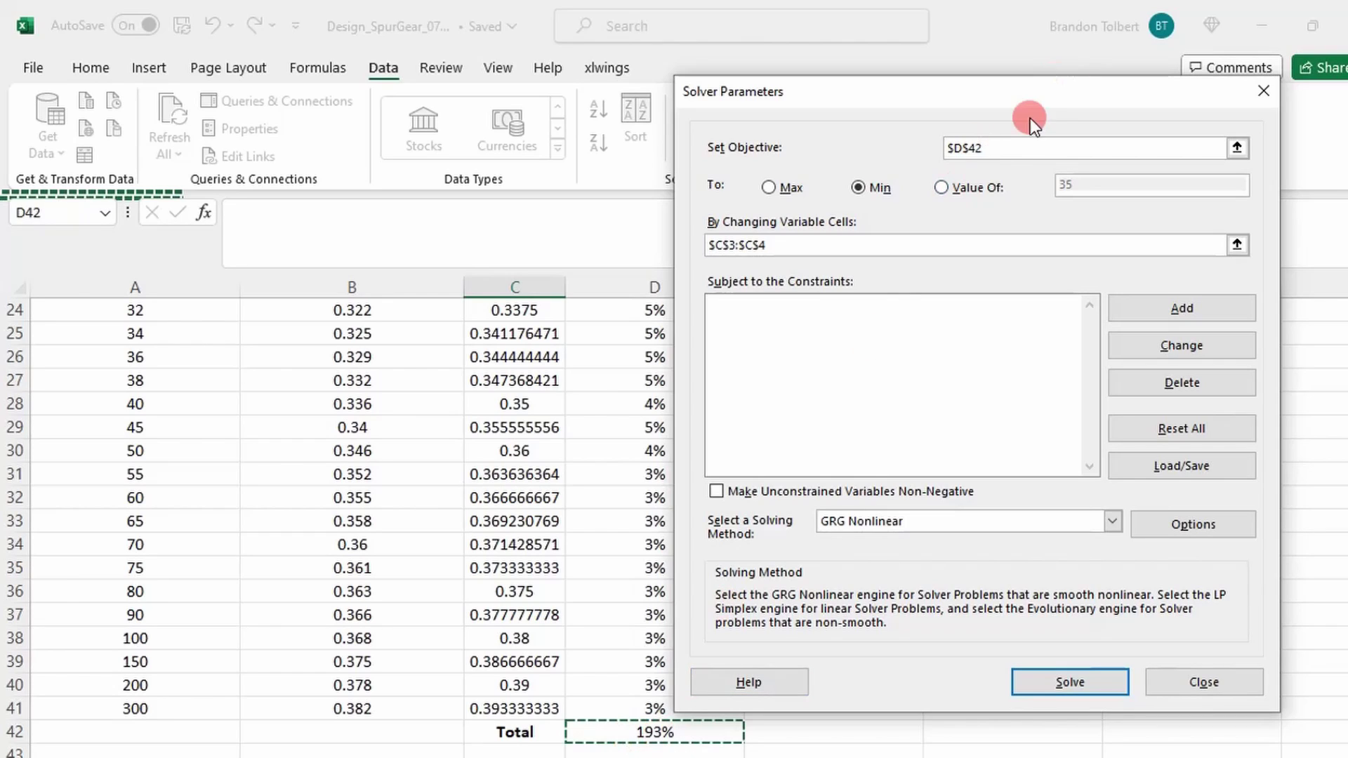
pyautogui.click(843, 200)
pyautogui.click(768, 245)
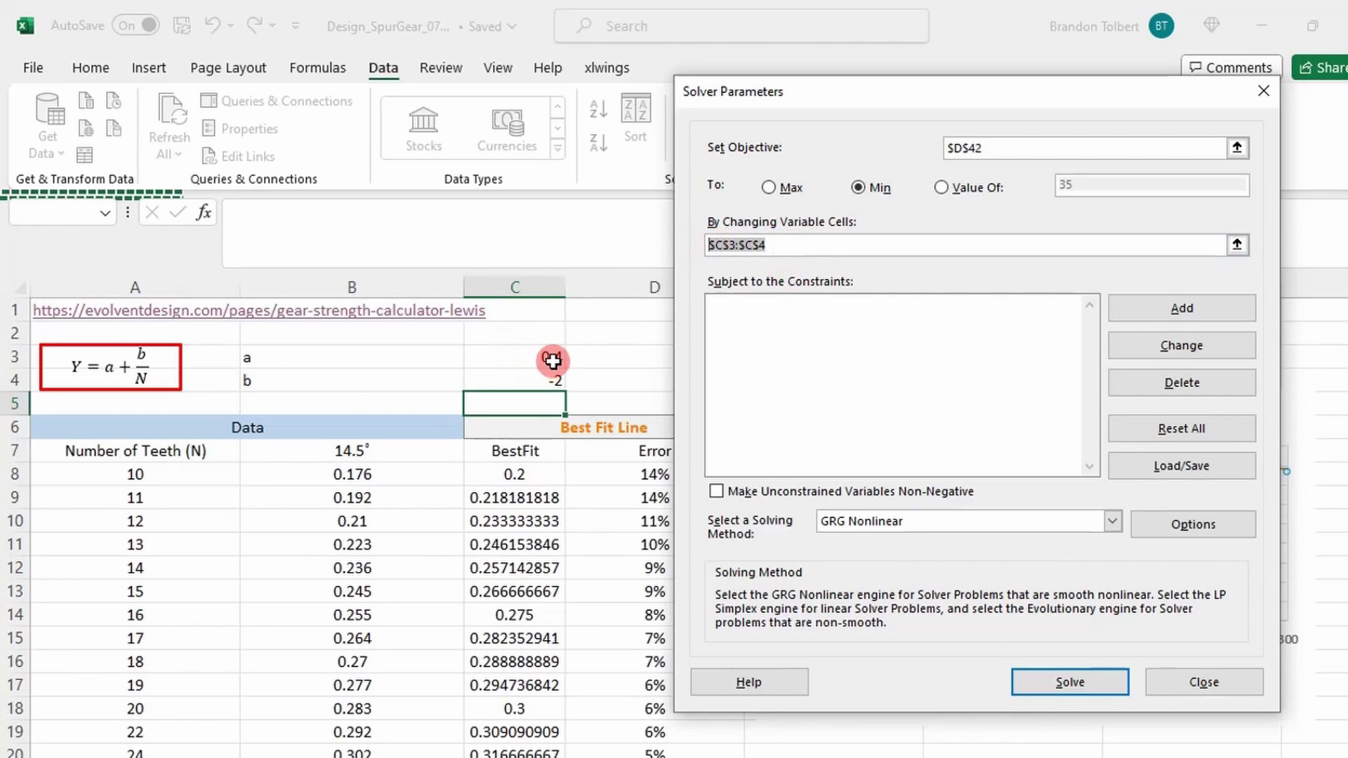
pyautogui.moveTo(550, 358); pyautogui.dragTo(546, 380)
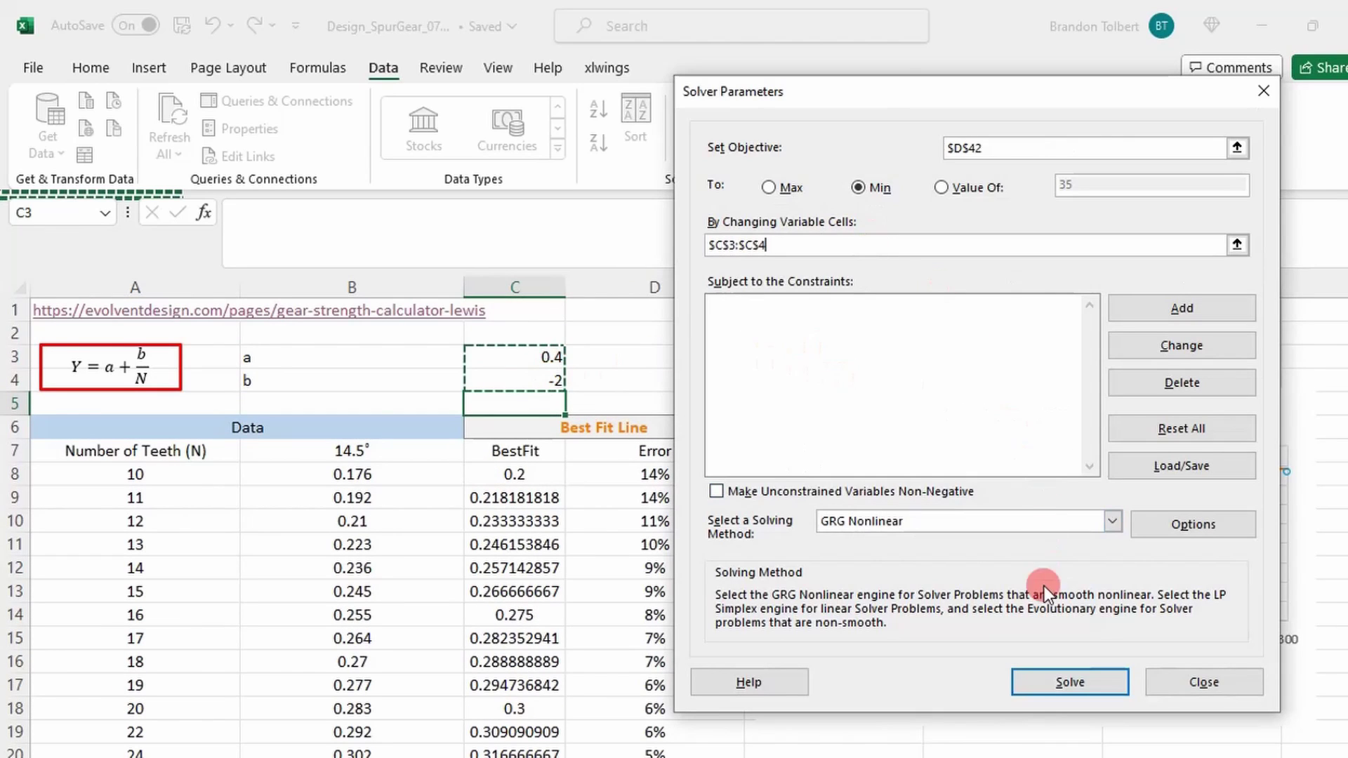
pyautogui.moveTo(927, 96); pyautogui.dragTo(413, 129)
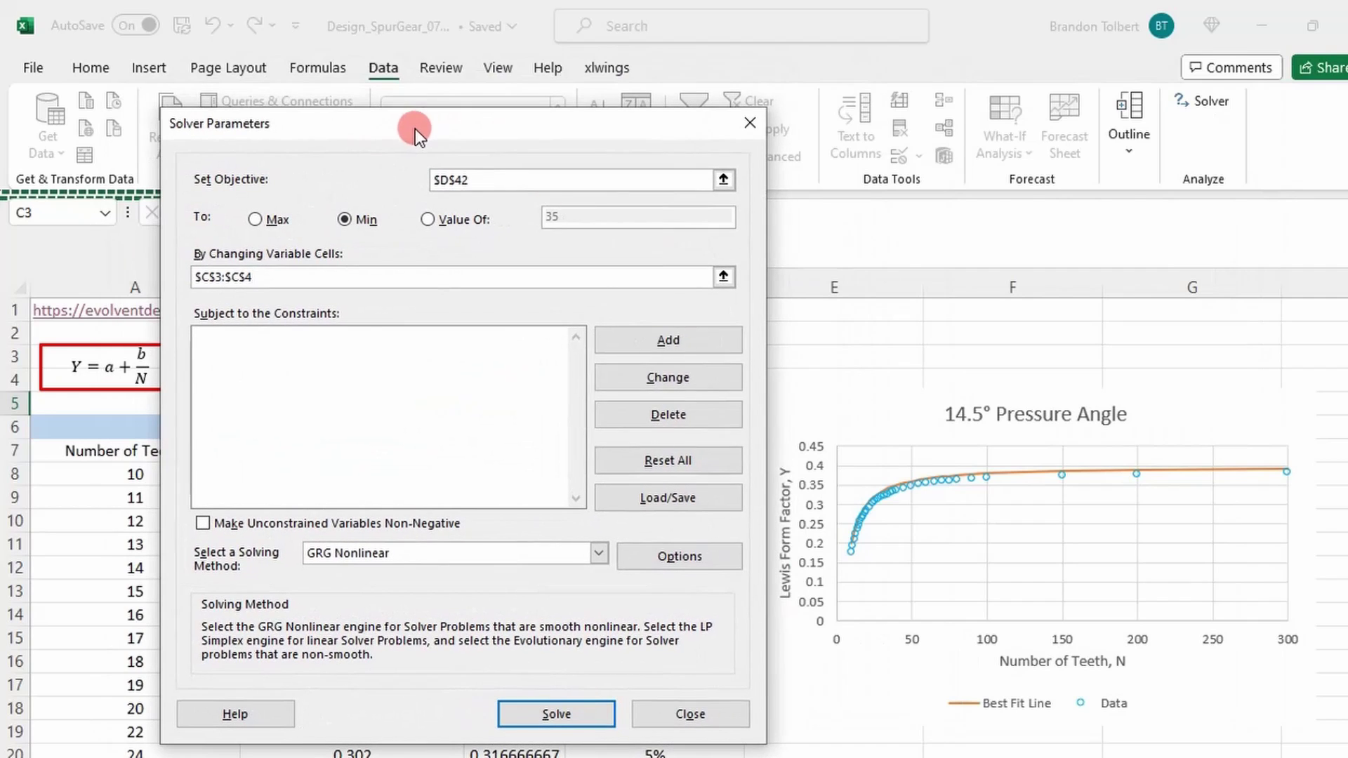
pyautogui.click(575, 728)
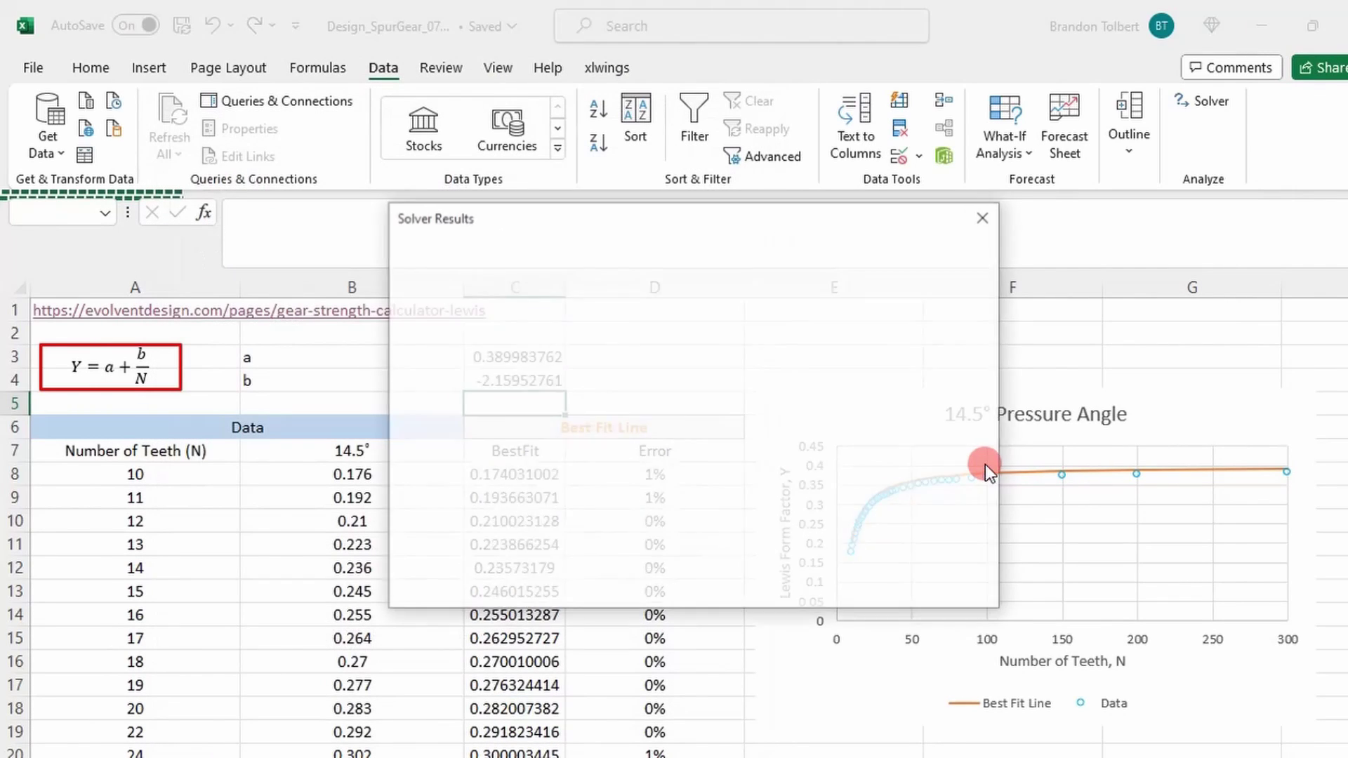
pyautogui.moveTo(854, 216); pyautogui.dragTo(613, 200)
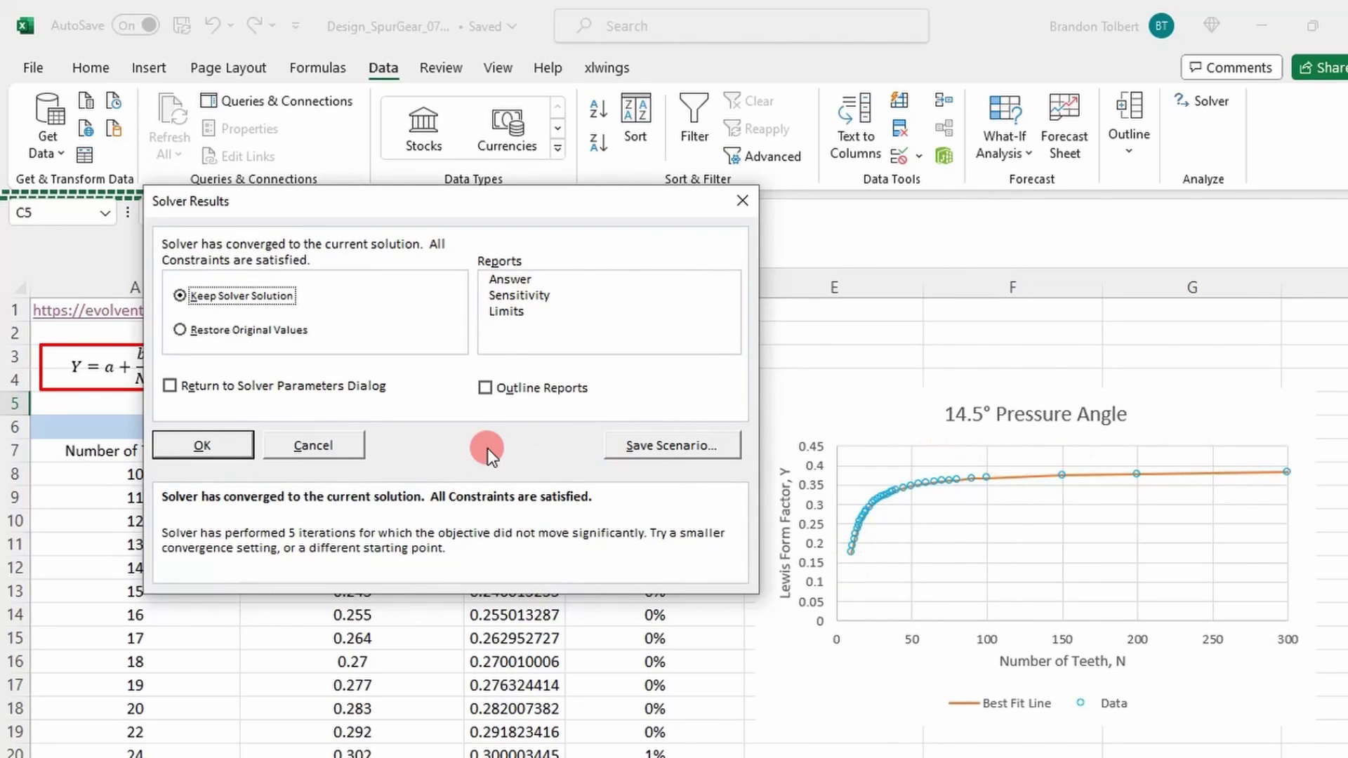
pyautogui.click(203, 445)
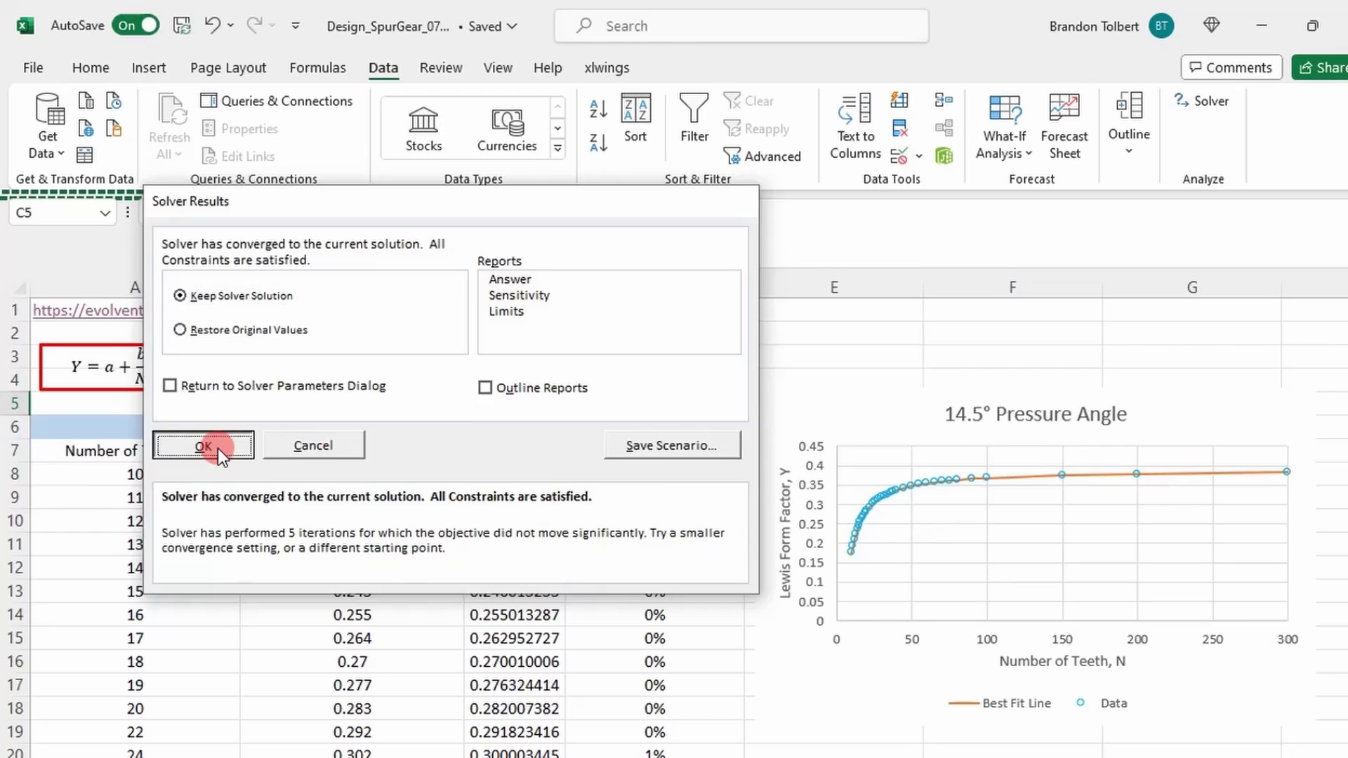
pyautogui.moveTo(490, 361); pyautogui.dragTo(496, 377)
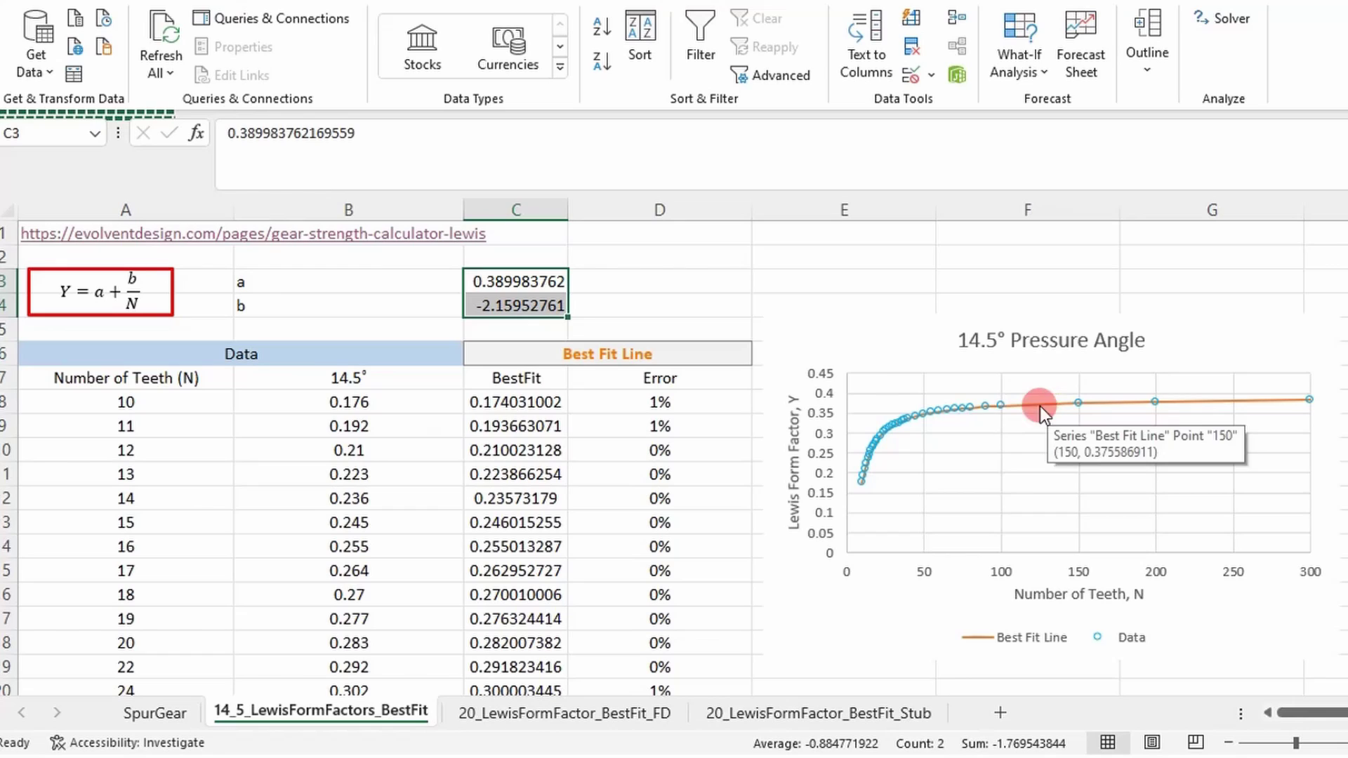
pyautogui.click(143, 304)
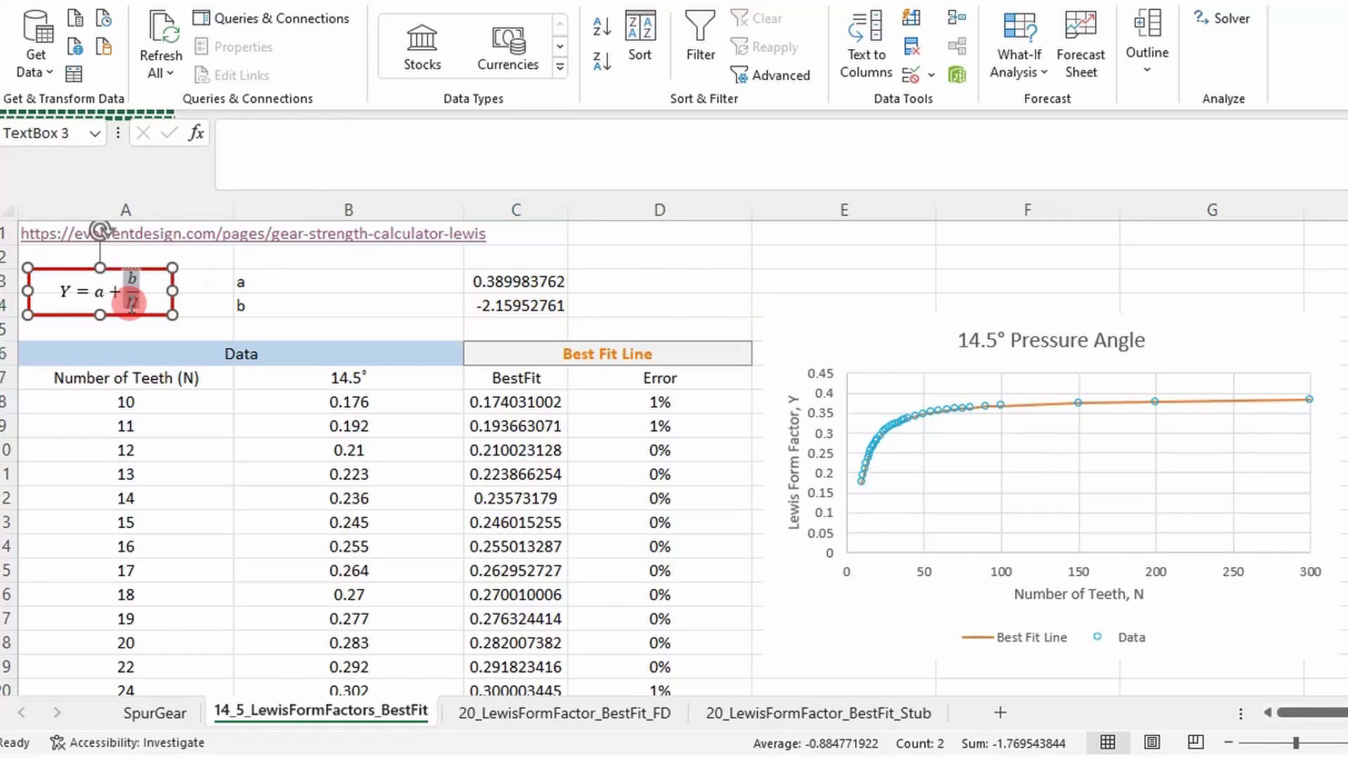
pyautogui.click(132, 303)
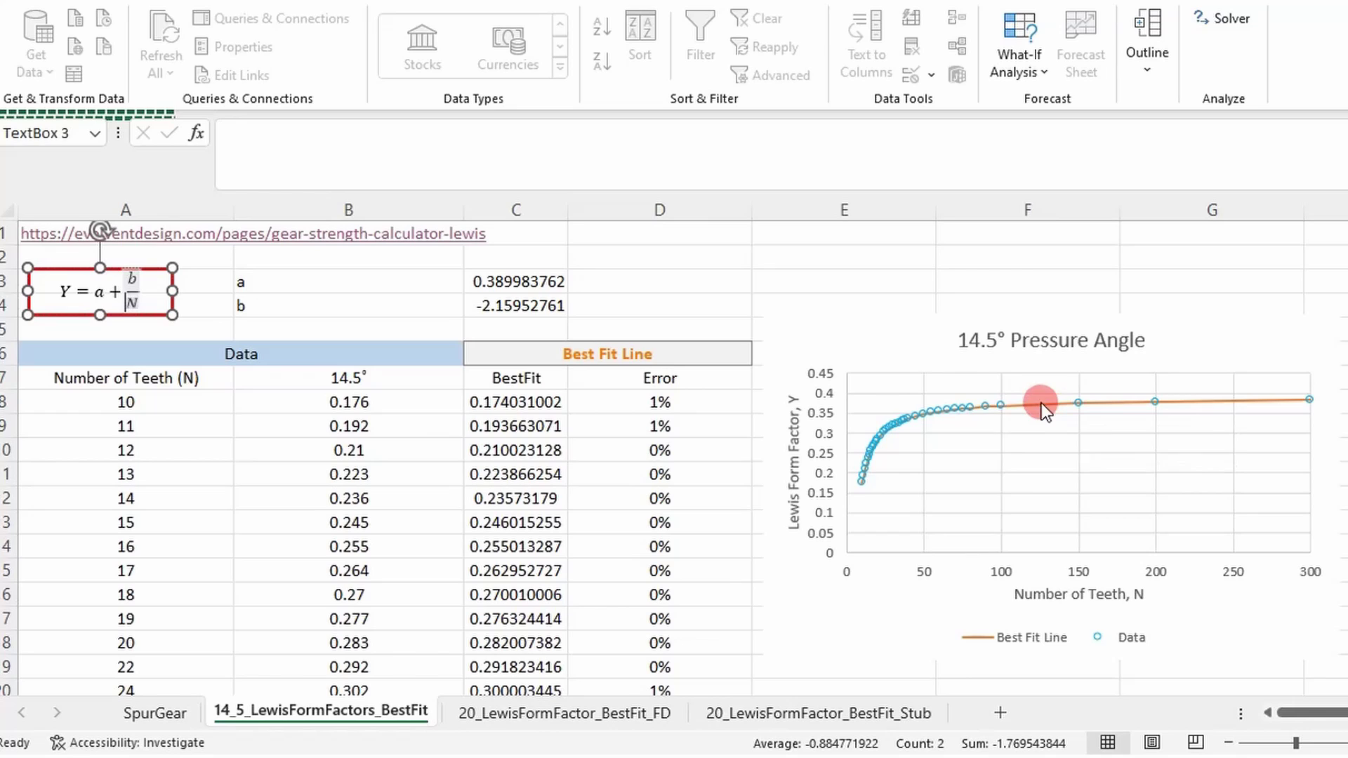
pyautogui.click(829, 284)
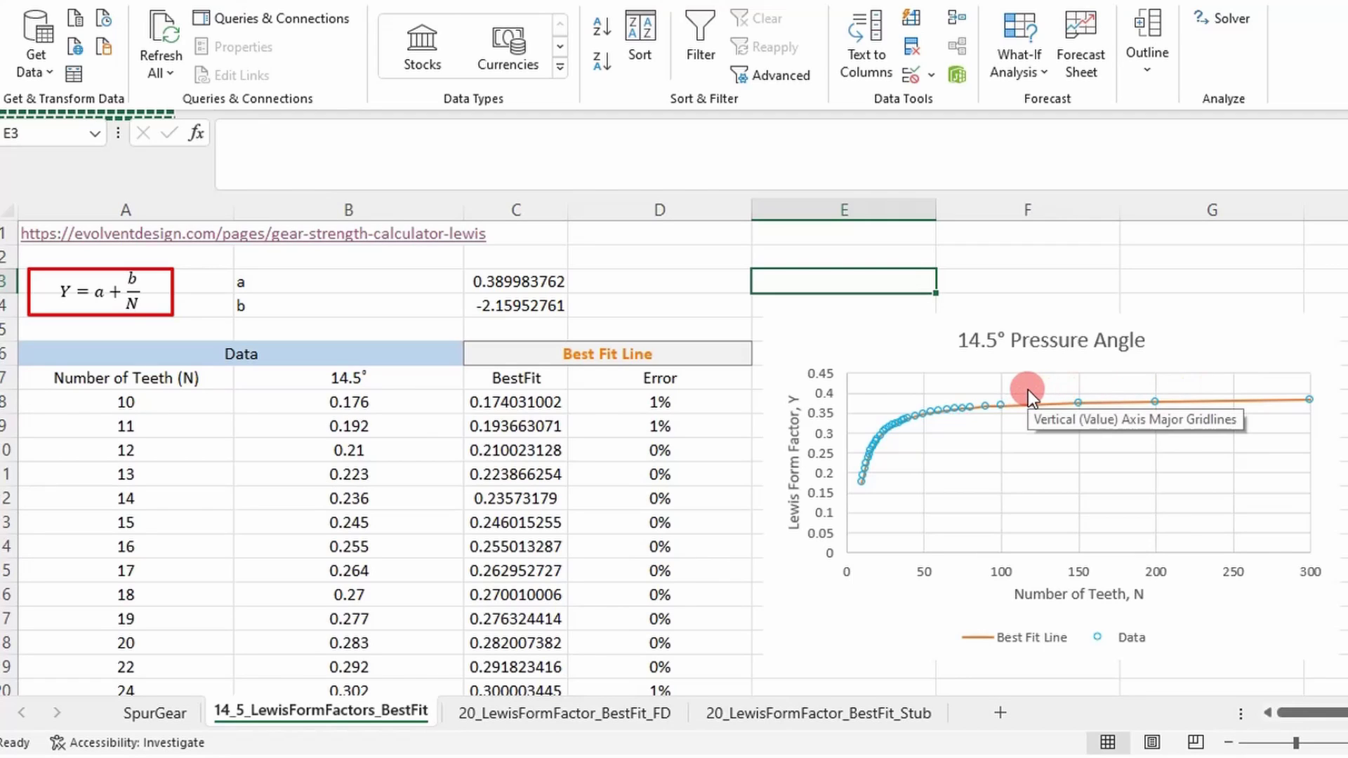
pyautogui.click(698, 300)
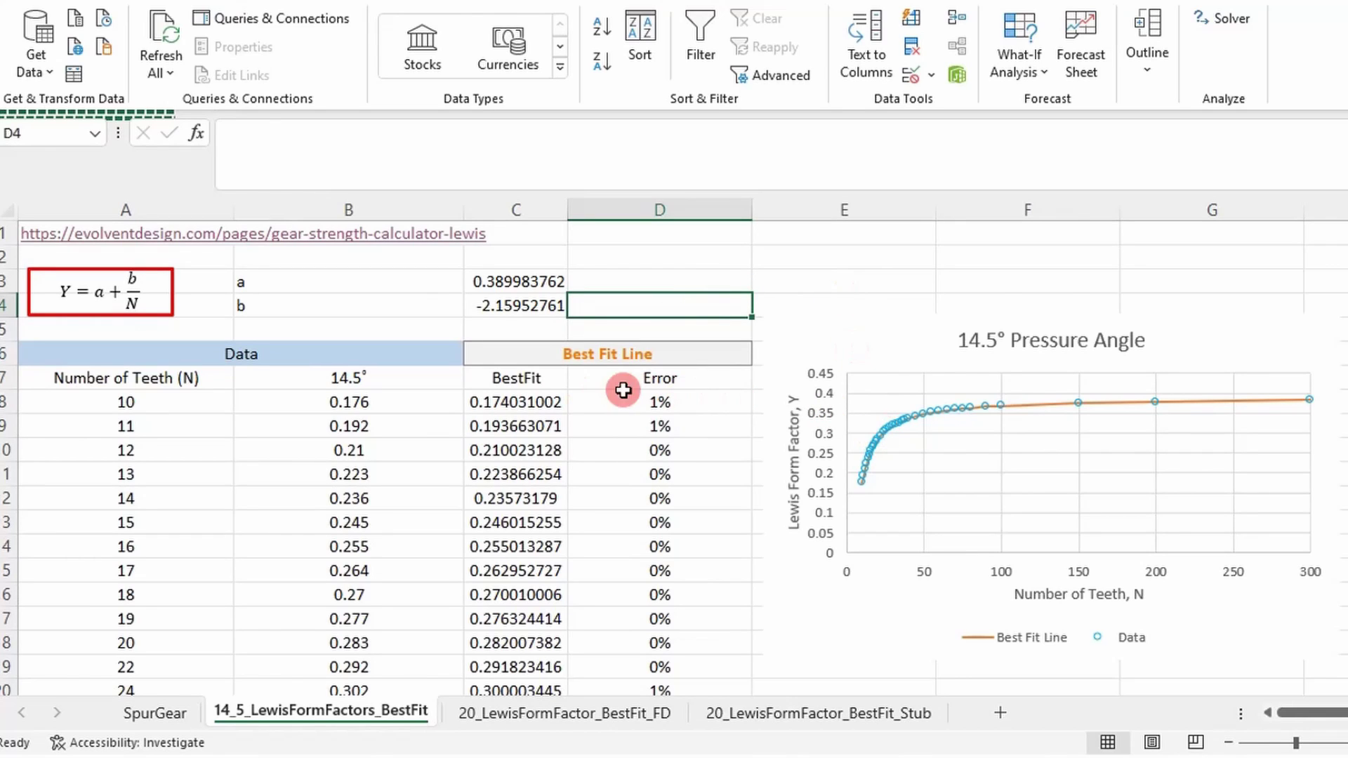
pyautogui.scroll(-1, 617, 406)
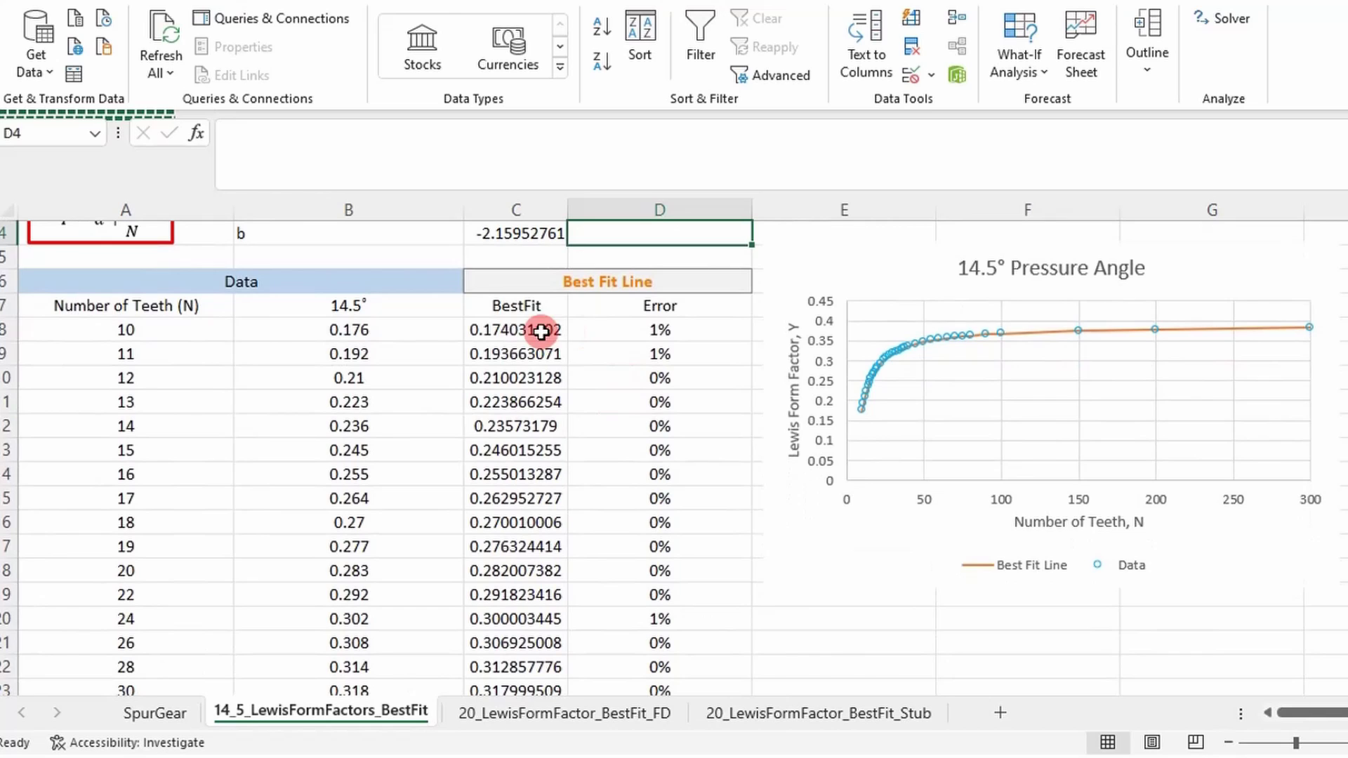
pyautogui.scroll(-1, 668, 330)
pyautogui.scroll(1, 646, 330)
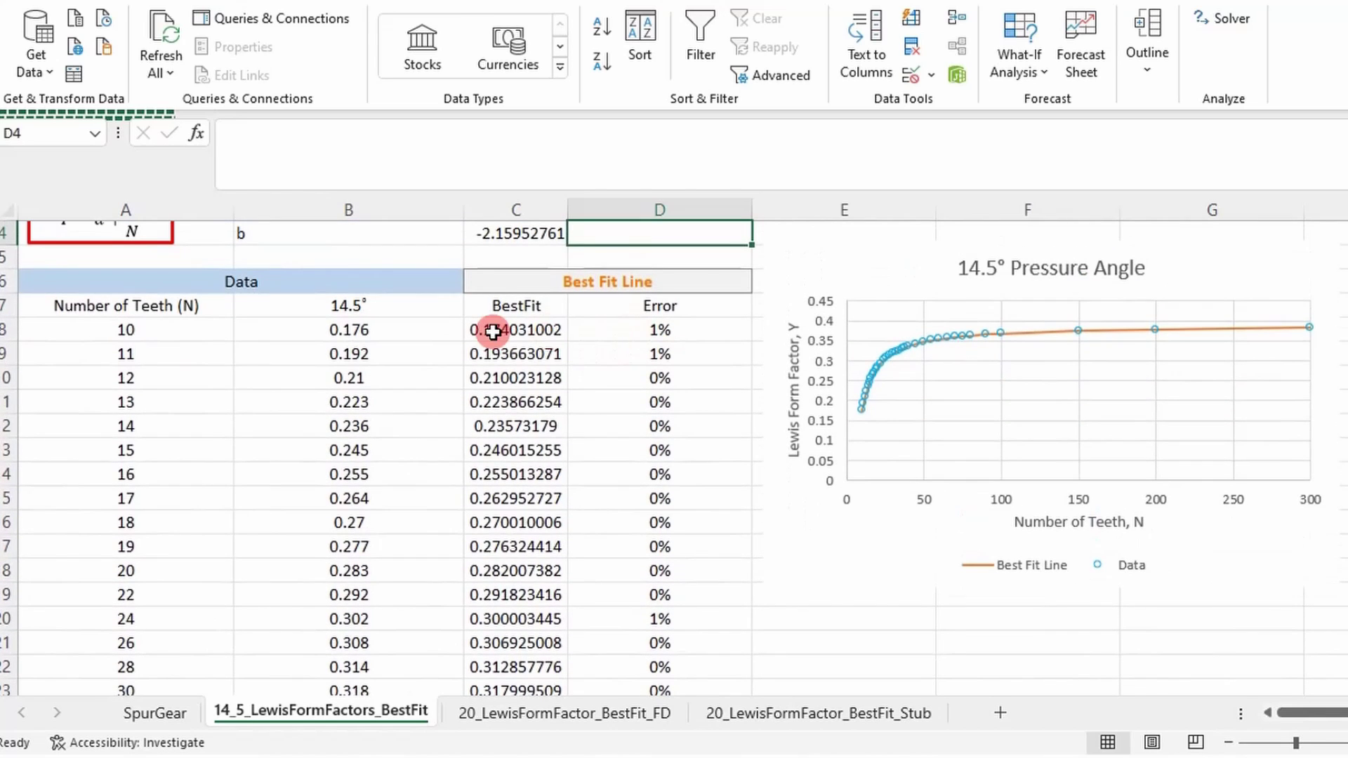
pyautogui.scroll(-1, 688, 351)
pyautogui.scroll(-5, 683, 369)
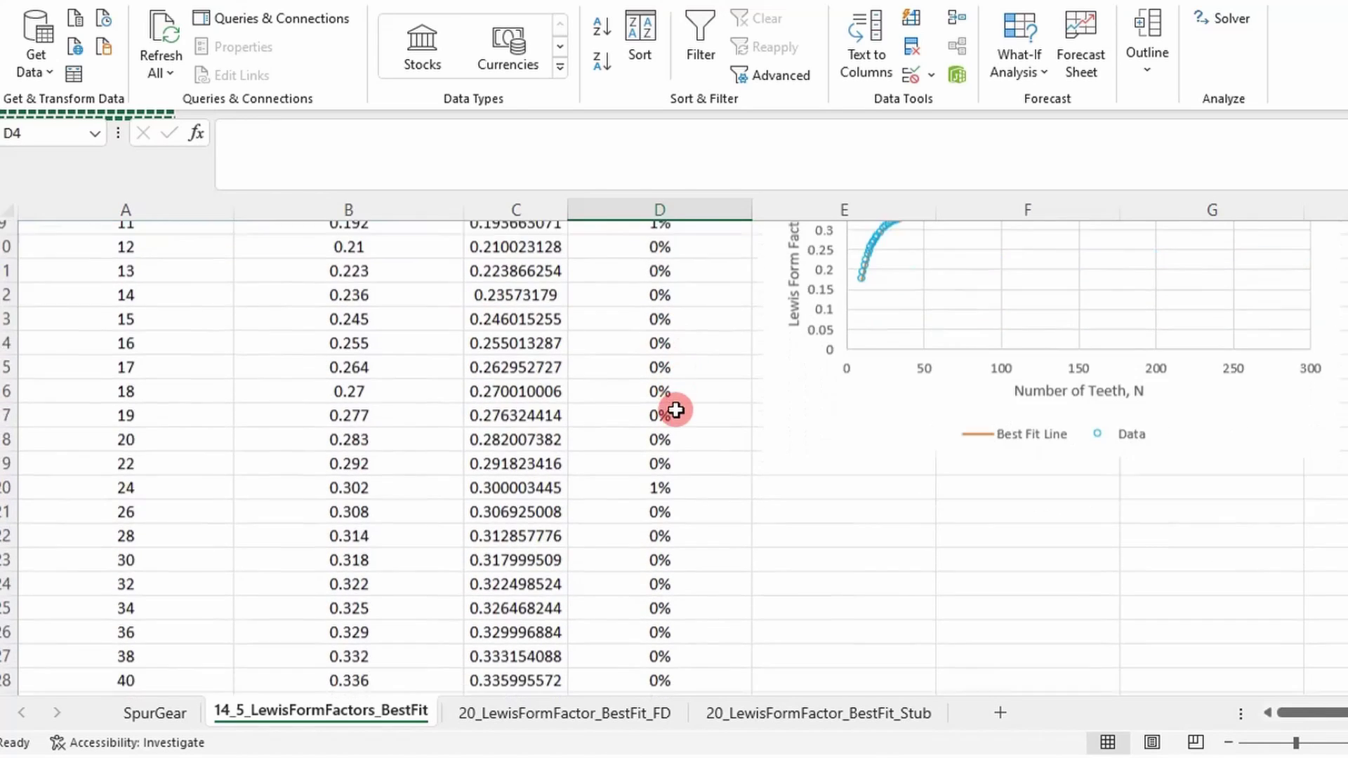
pyautogui.scroll(-3, 674, 449)
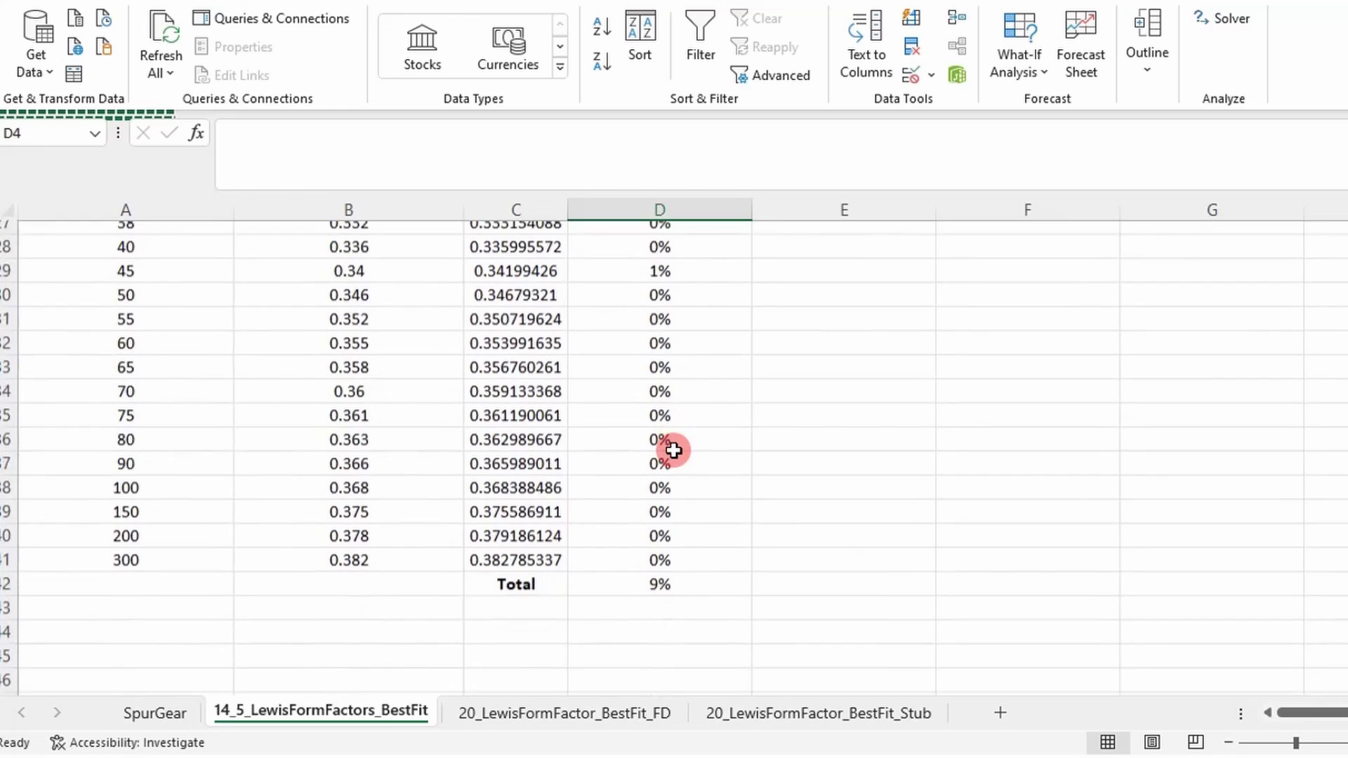
pyautogui.click(653, 498)
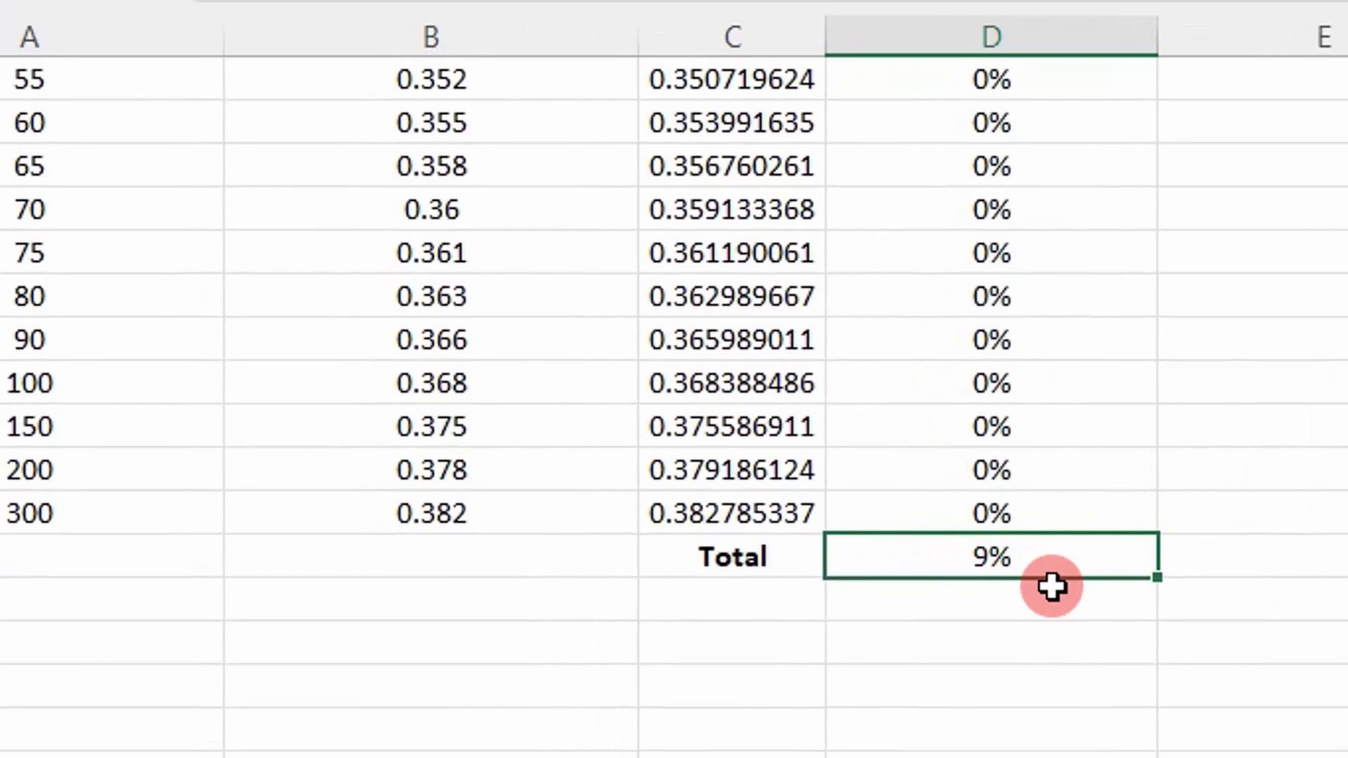
pyautogui.scroll(8, 1051, 586)
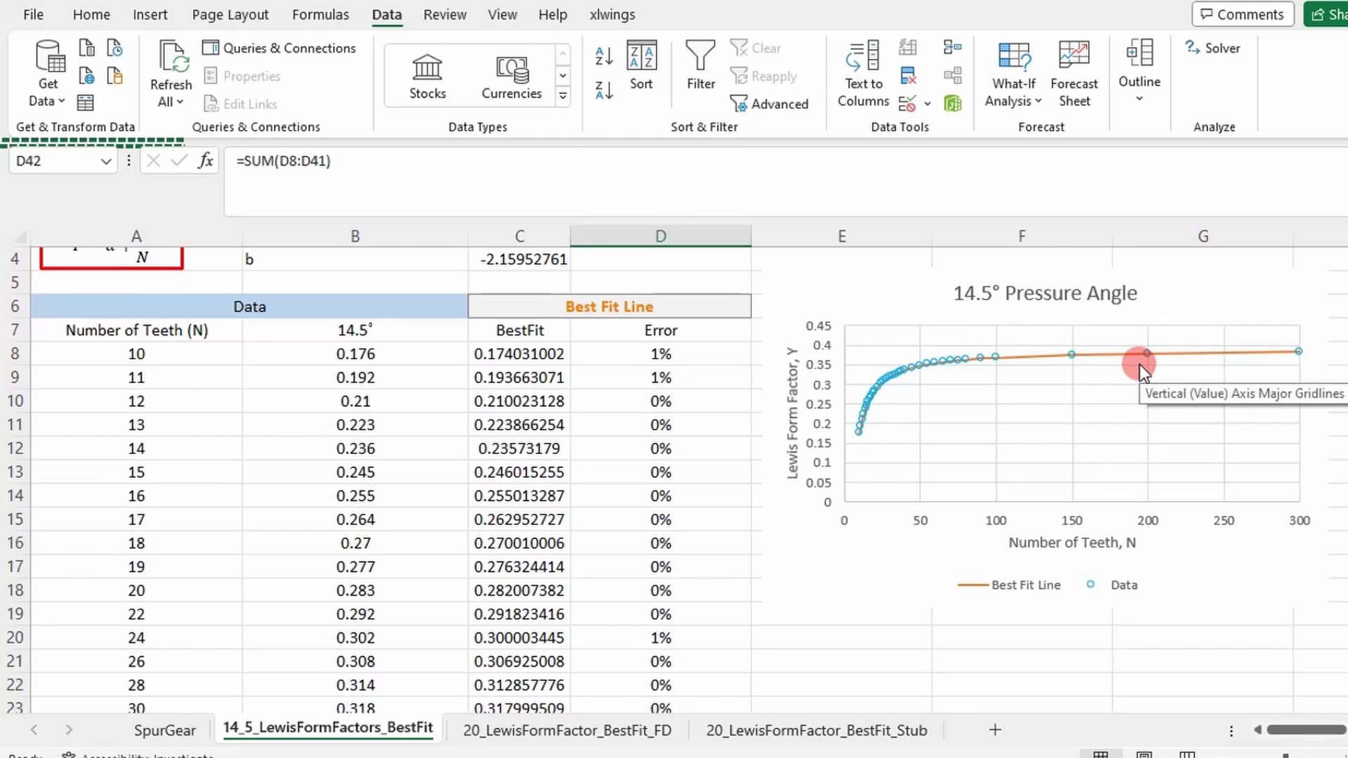
pyautogui.scroll(3, 1074, 354)
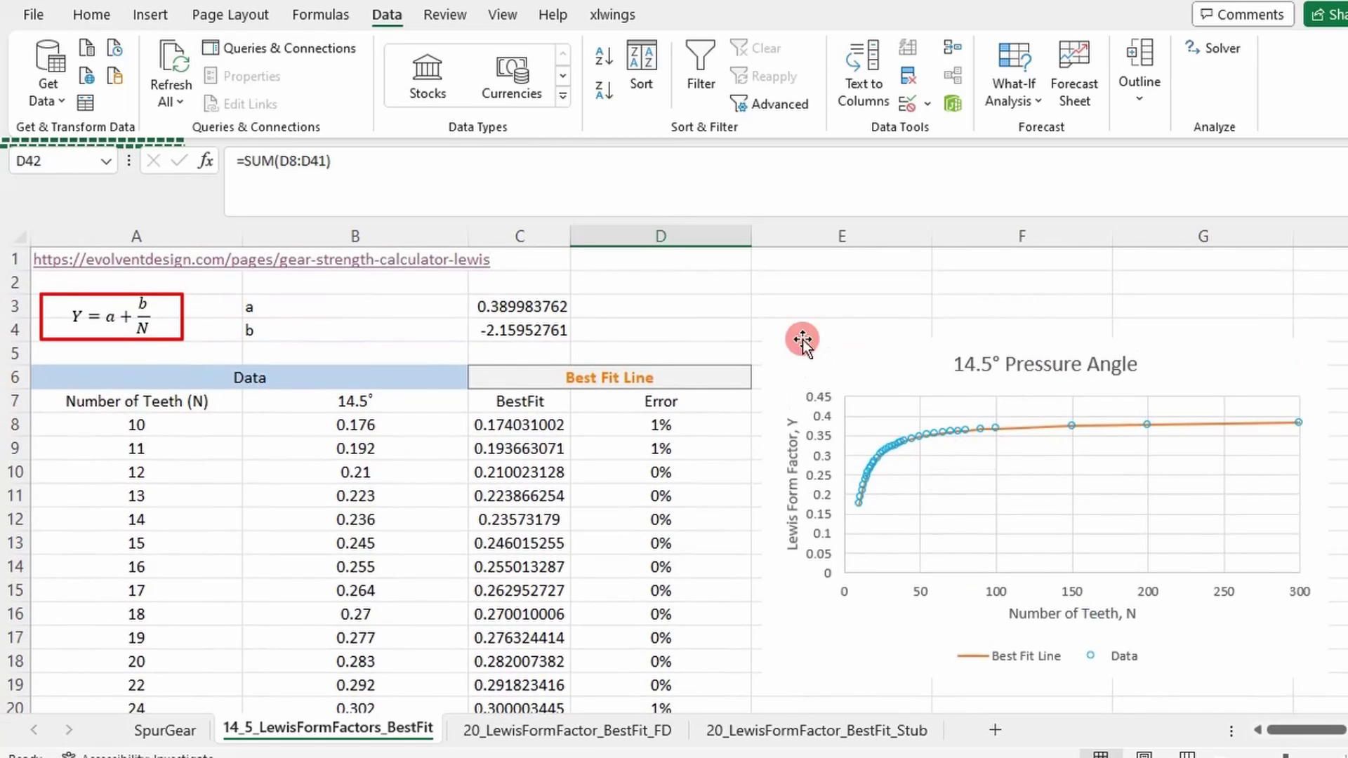